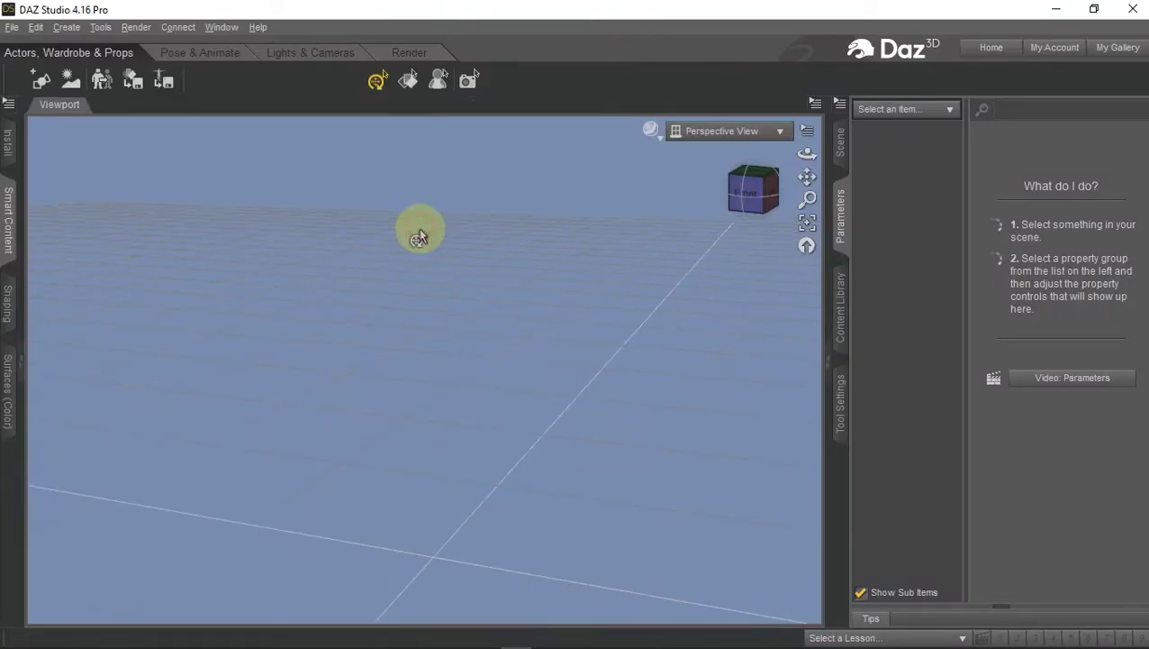
- Reopen the Smart Content pane to list the Genesis 8 Starter Essentials figures
click(10, 234)
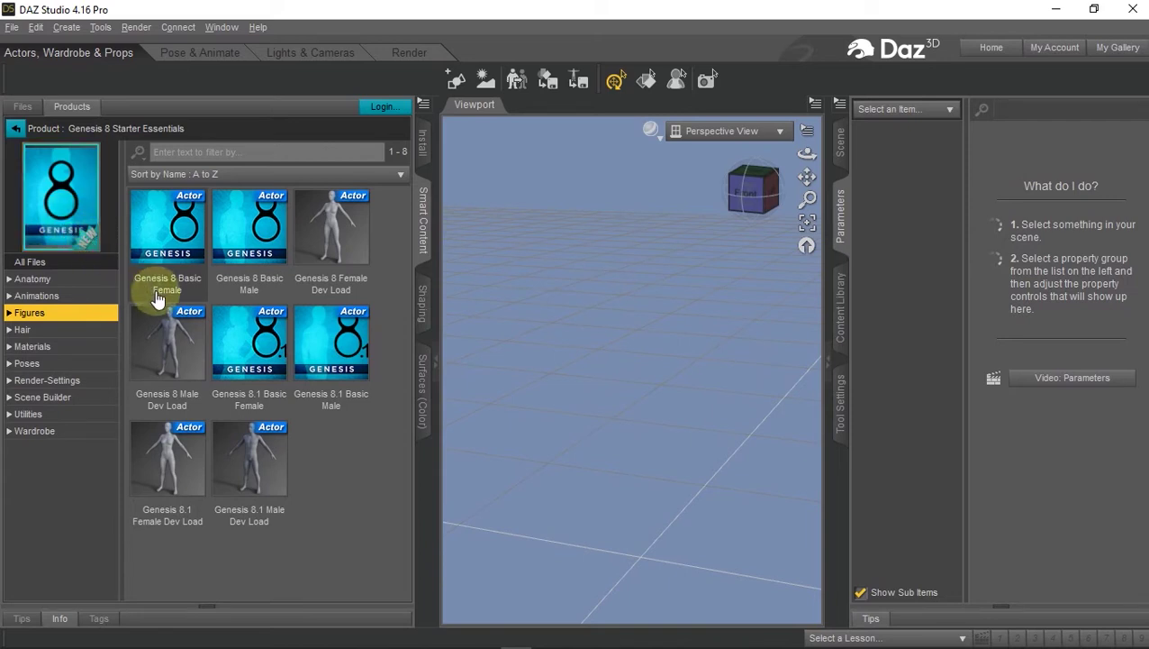
- Add Genesis 8 Basic Female to the scene and apply the Basic Wear 02 outfit from Wardrobe
double_click(160, 254)
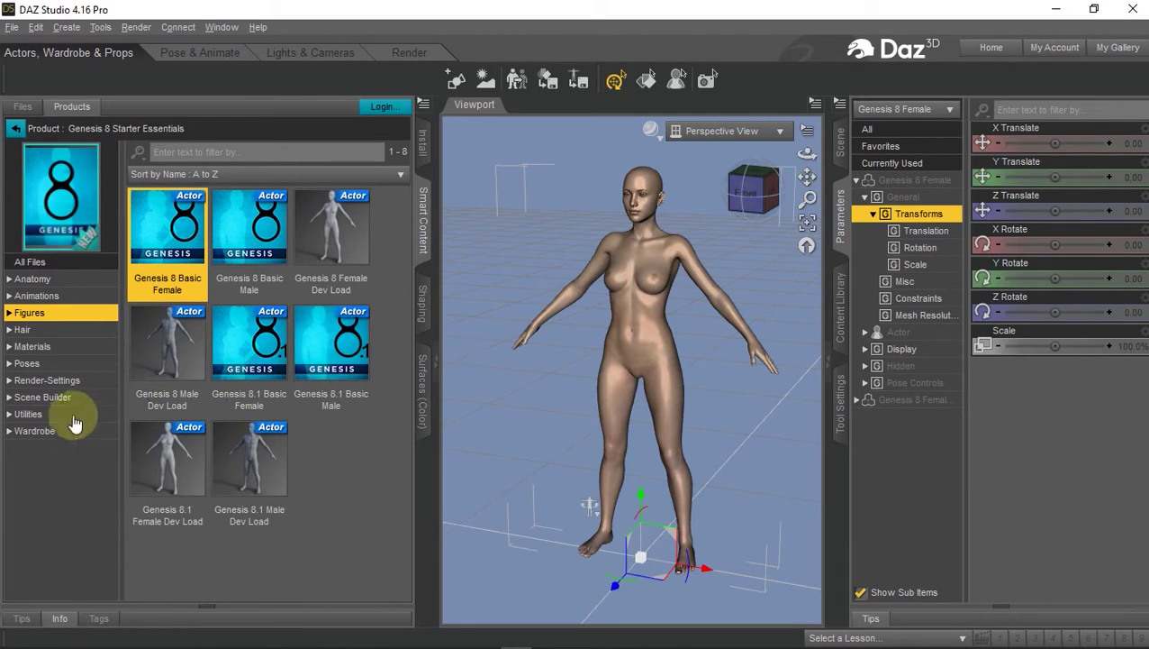
click(35, 431)
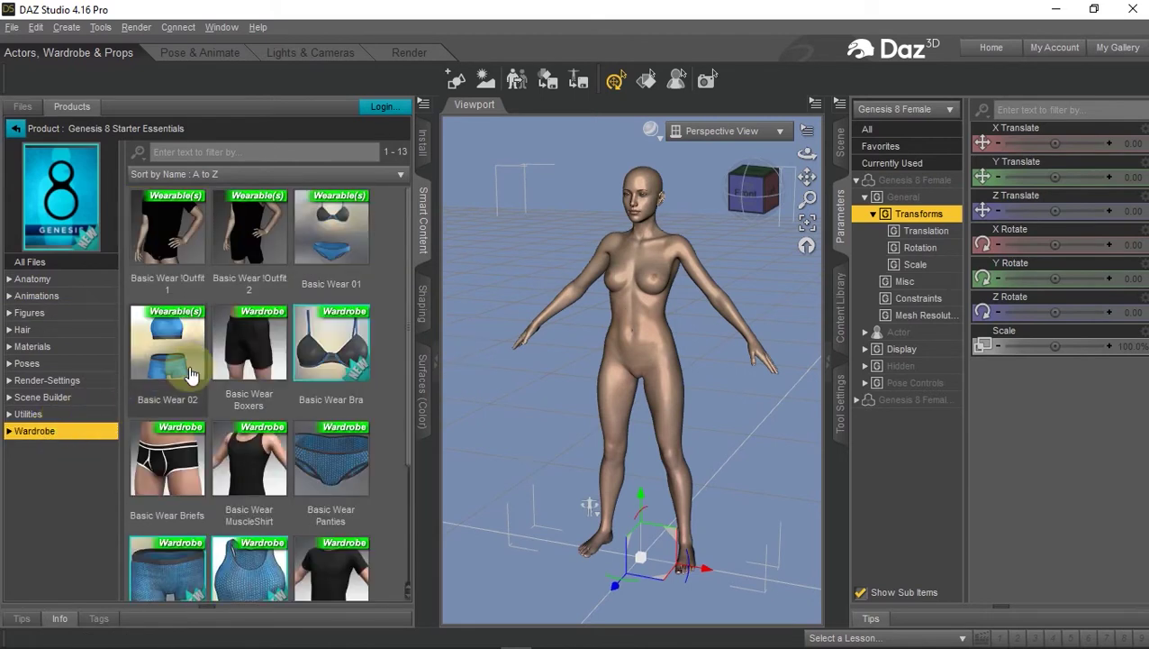
double_click(184, 369)
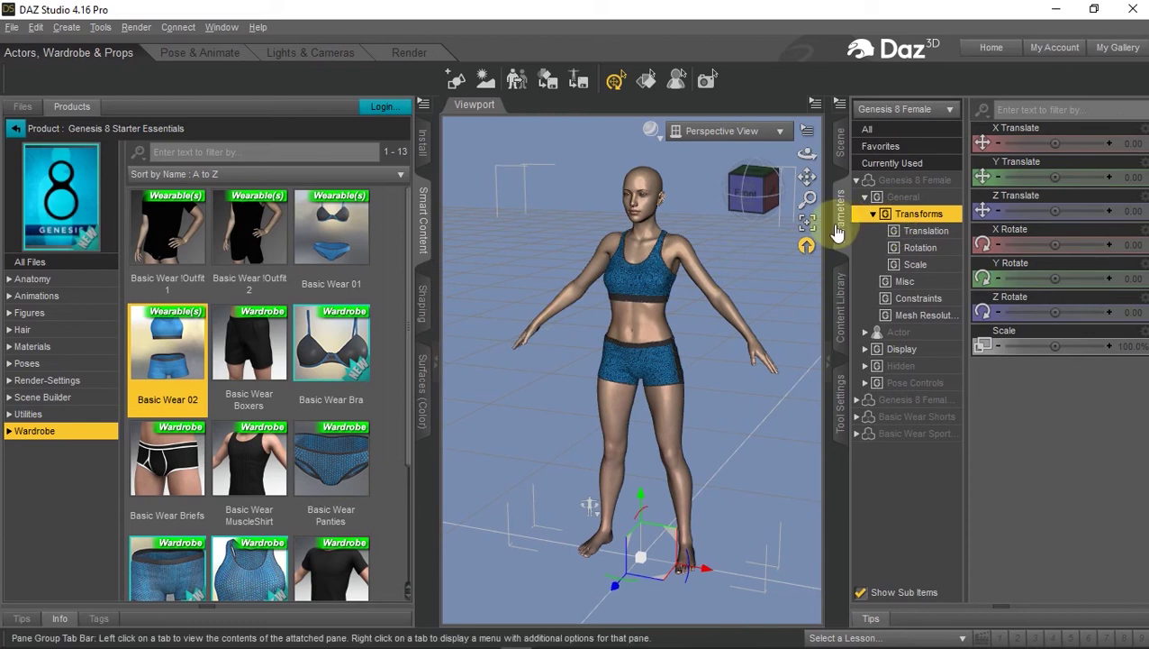
- Set Resolution Level to Base for Genesis 8 Female and its sub-item
click(914, 314)
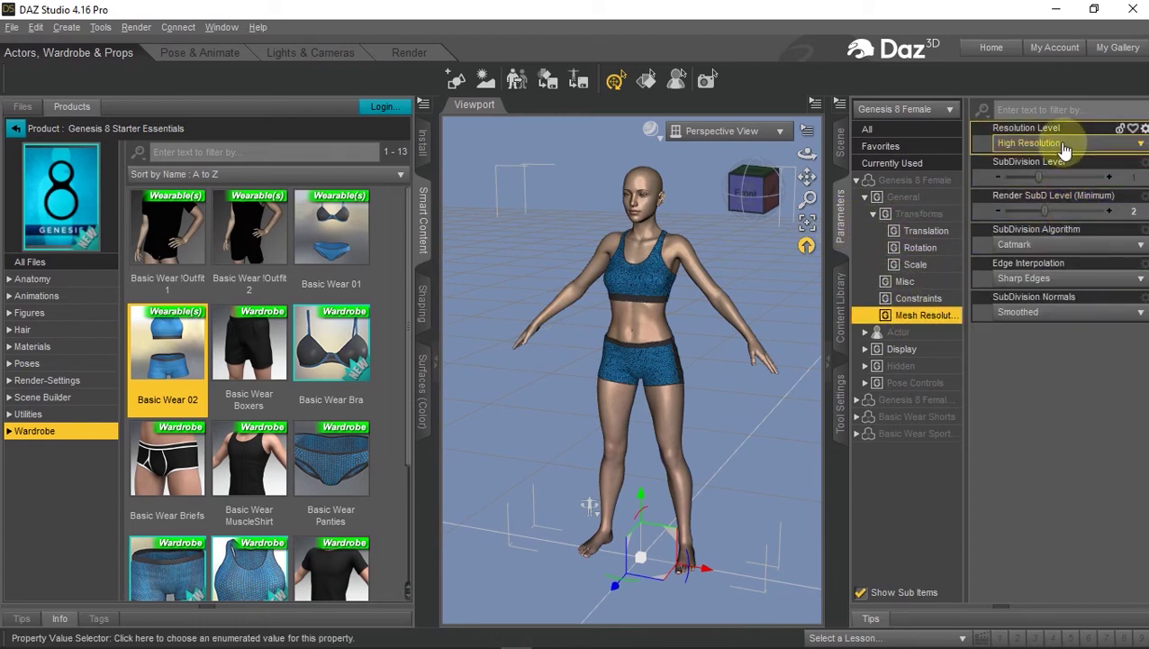
click(1063, 144)
click(1027, 159)
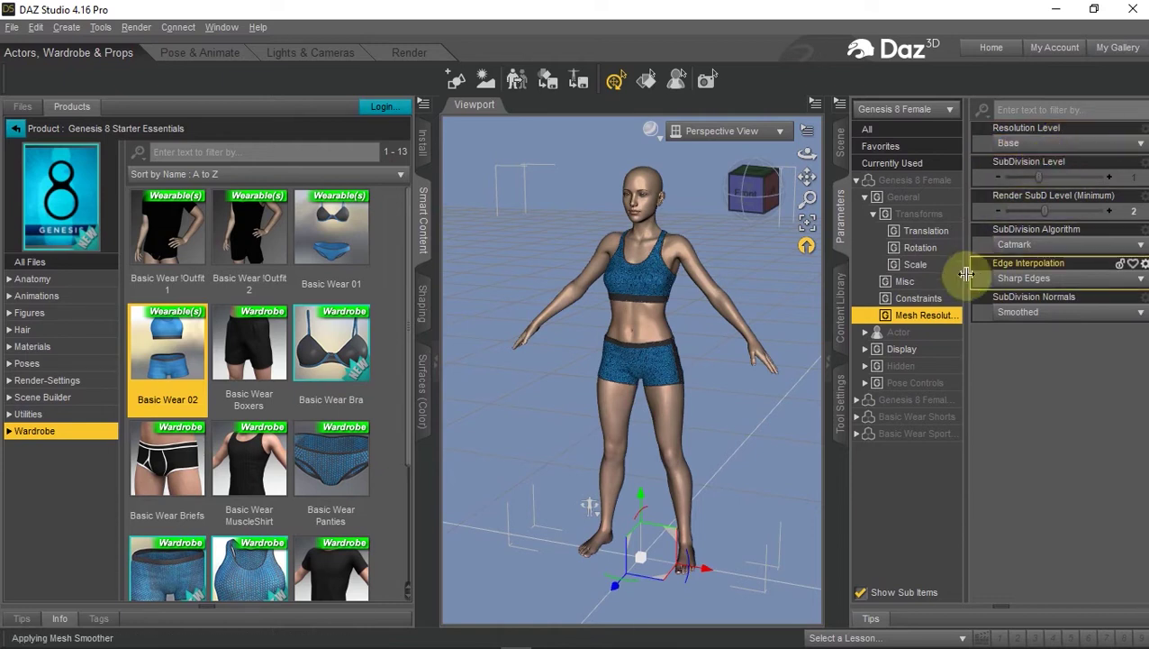
click(917, 399)
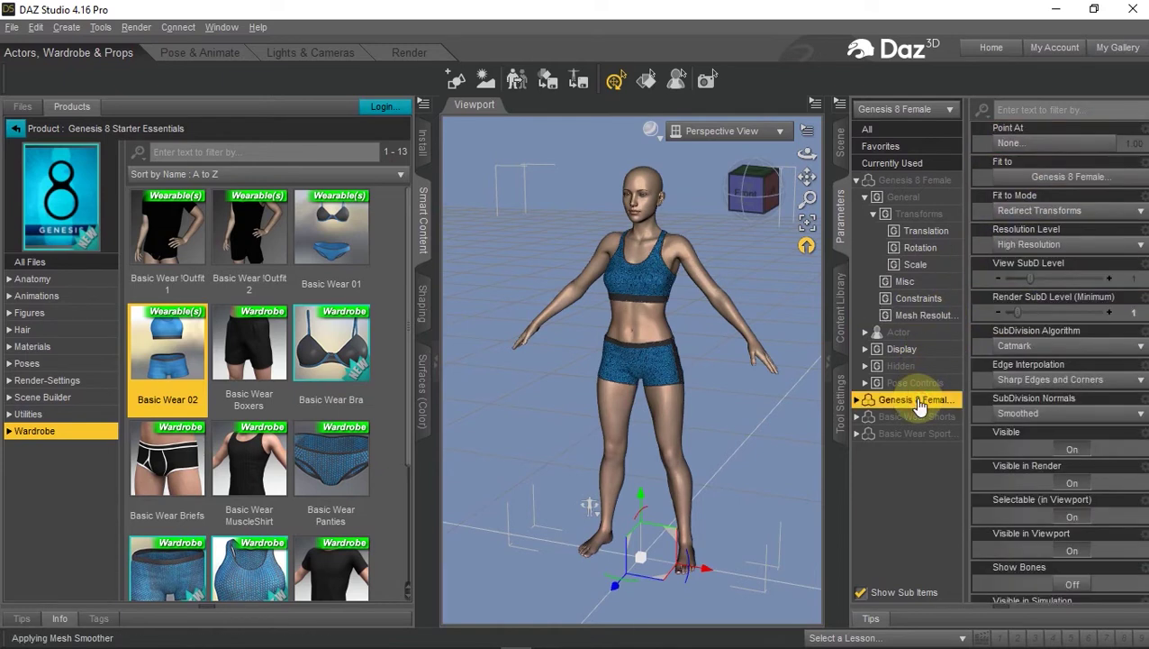
click(1027, 245)
- Set Resolution Level to Base for Basic Wear Shorts and the sports top
click(1026, 261)
click(928, 416)
click(1027, 248)
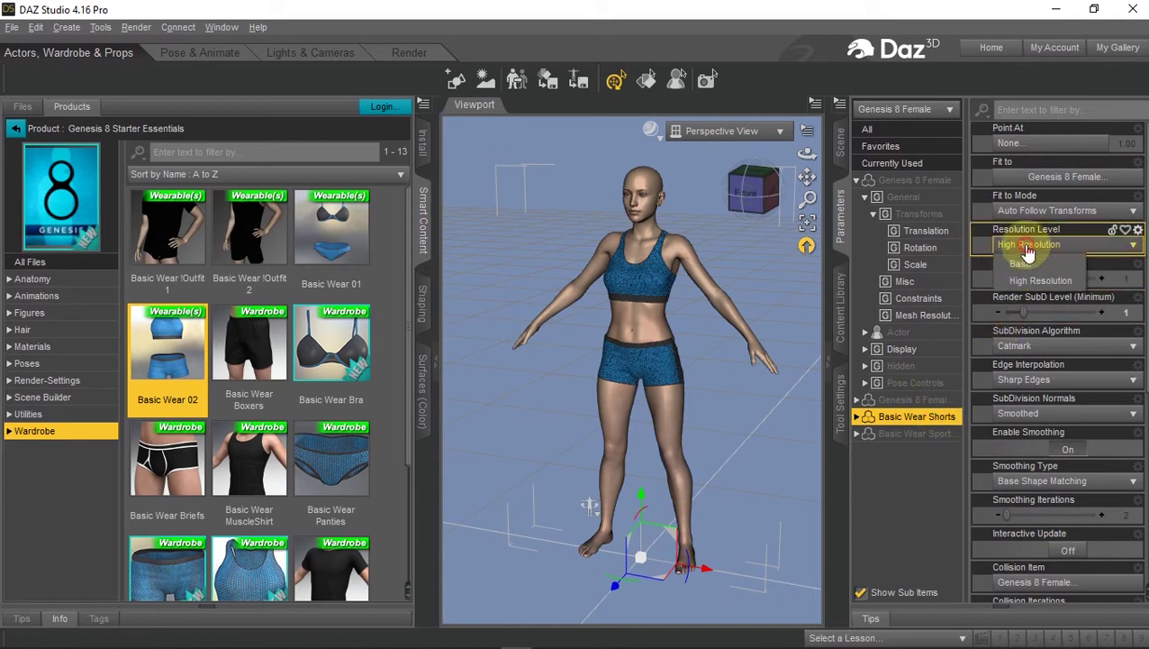
click(1020, 263)
click(917, 434)
click(1031, 244)
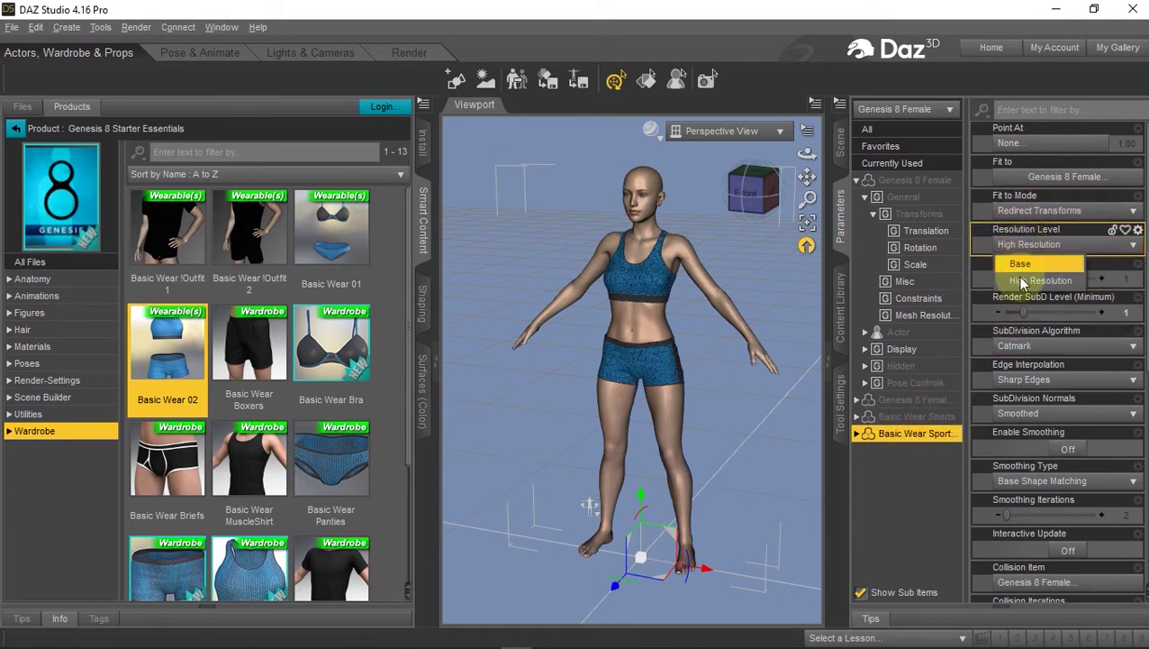
click(1021, 263)
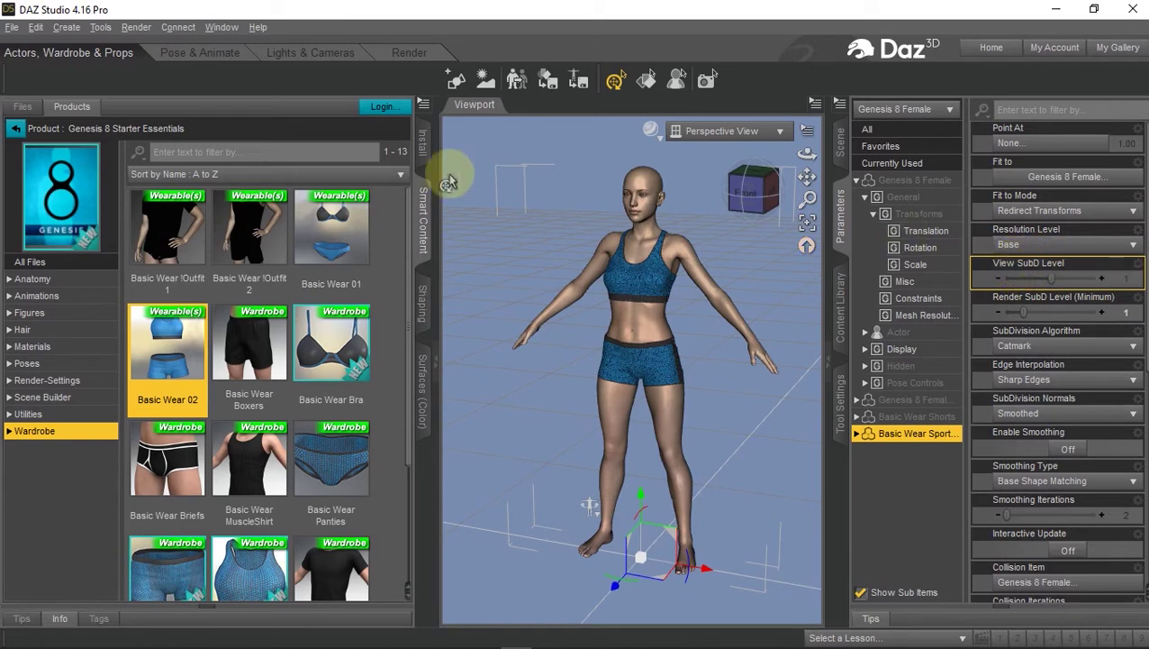
- Start a File > Export and create a RigGNS tut folder on the Desktop
click(12, 27)
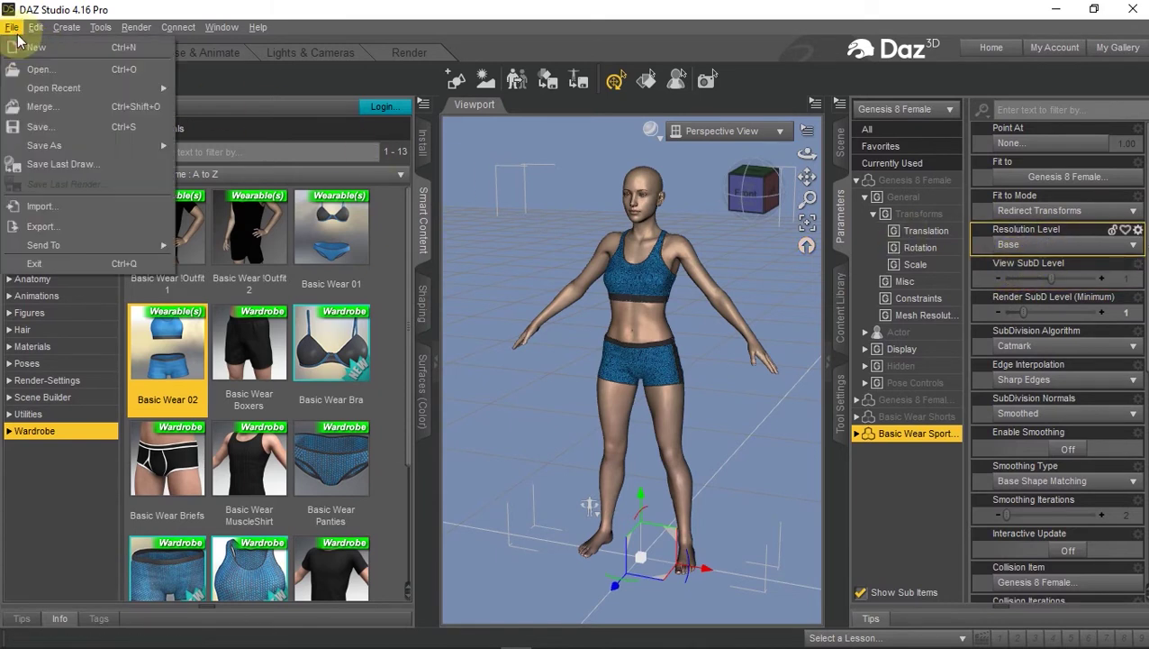
click(69, 226)
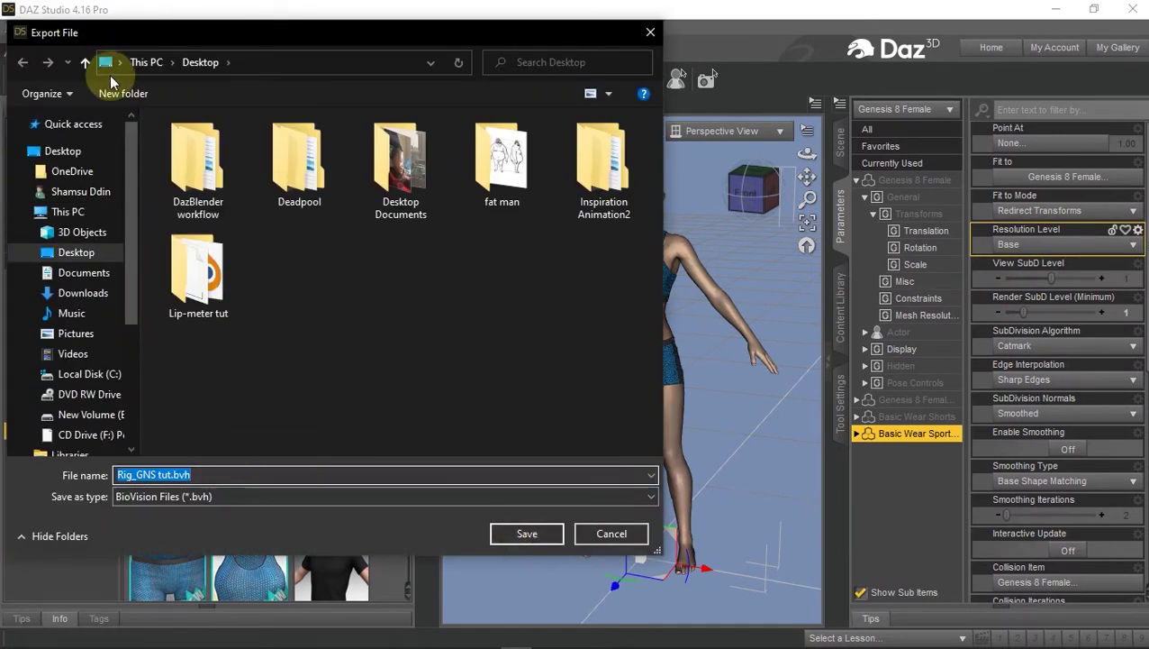
click(116, 87)
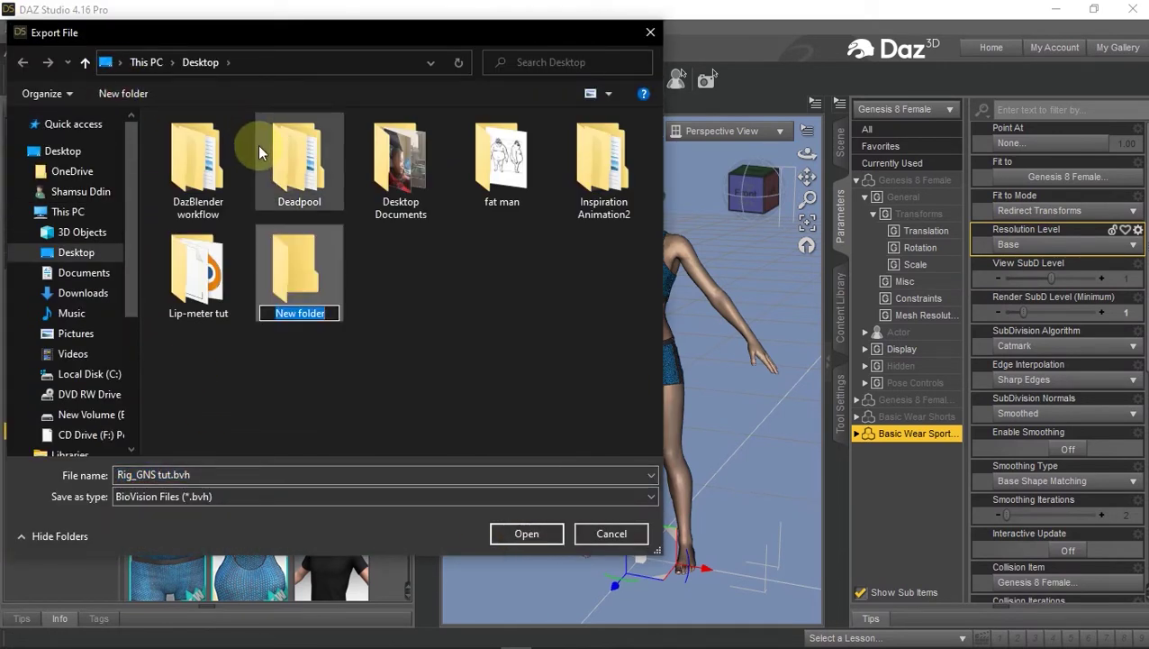
text(RigGNS tut)
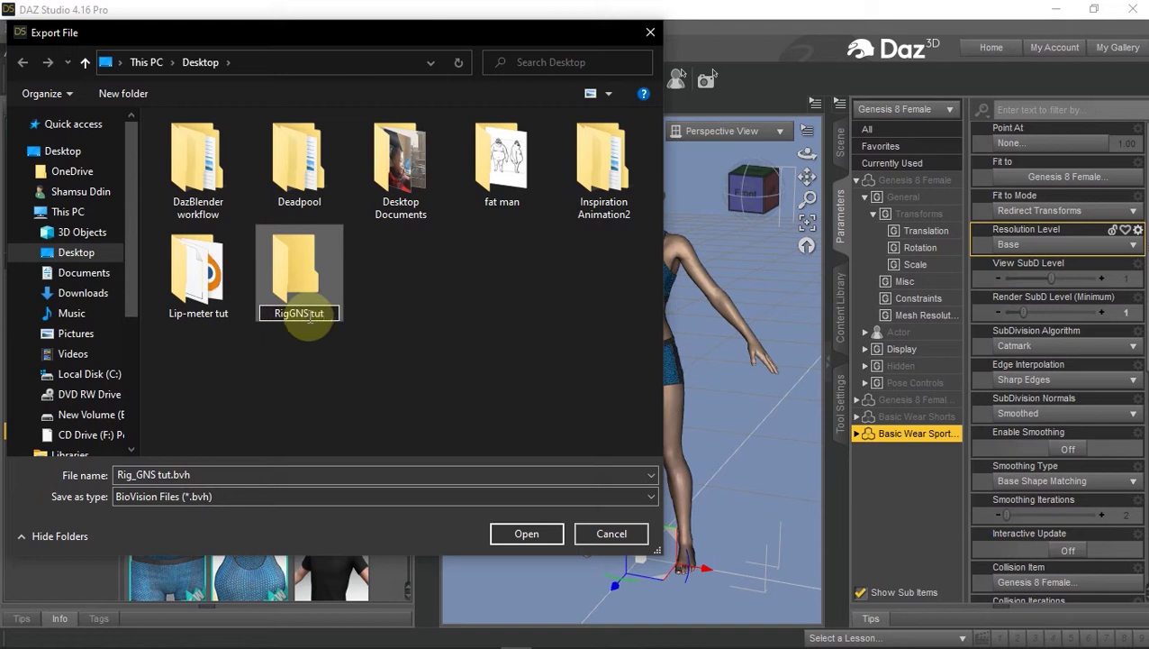
key(Return)
double_click(301, 263)
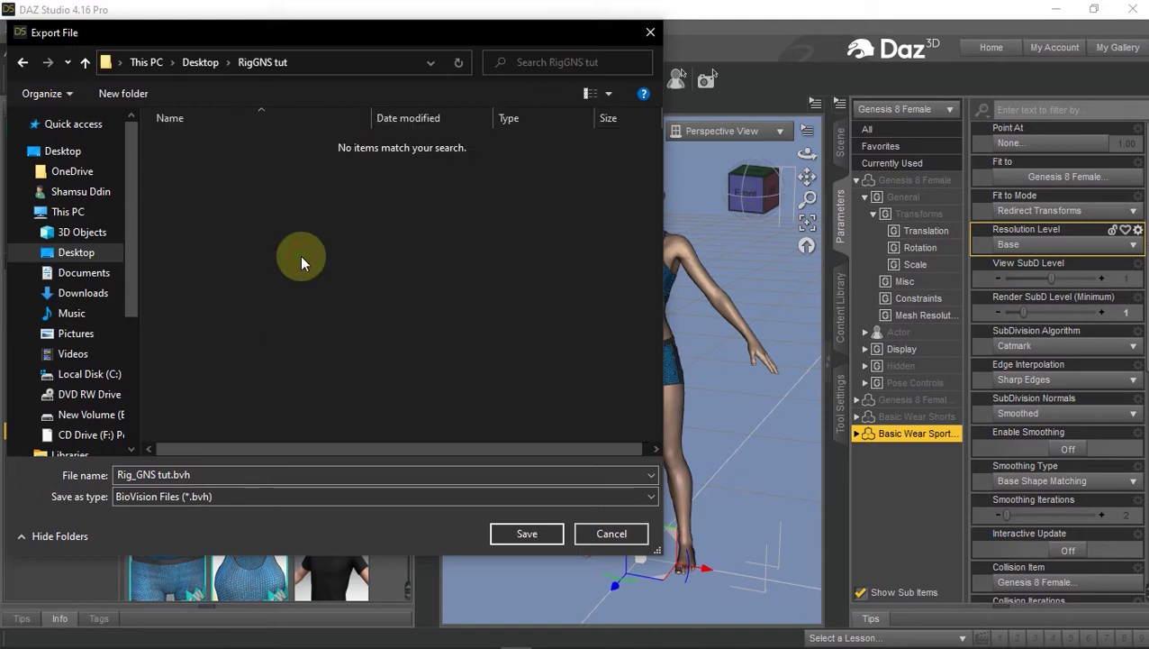
- Save the export as G8F in Autodesk FBX format inside RigGNS tut
click(209, 472)
key(ctrl+a)
key(BackSpace)
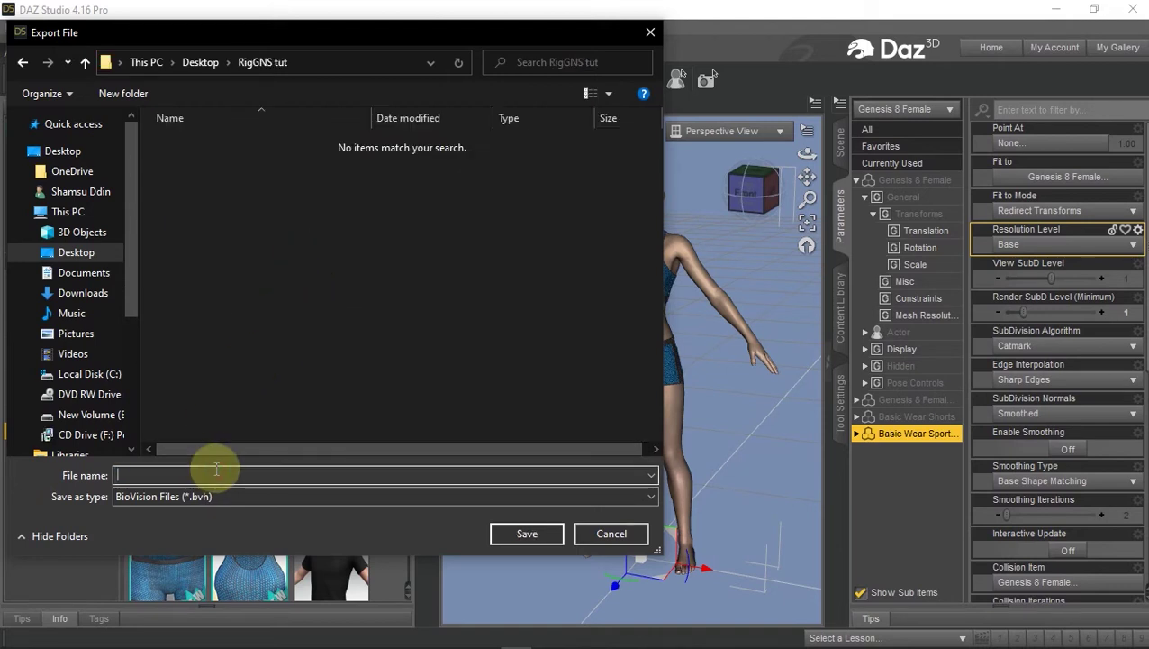
text(G8F)
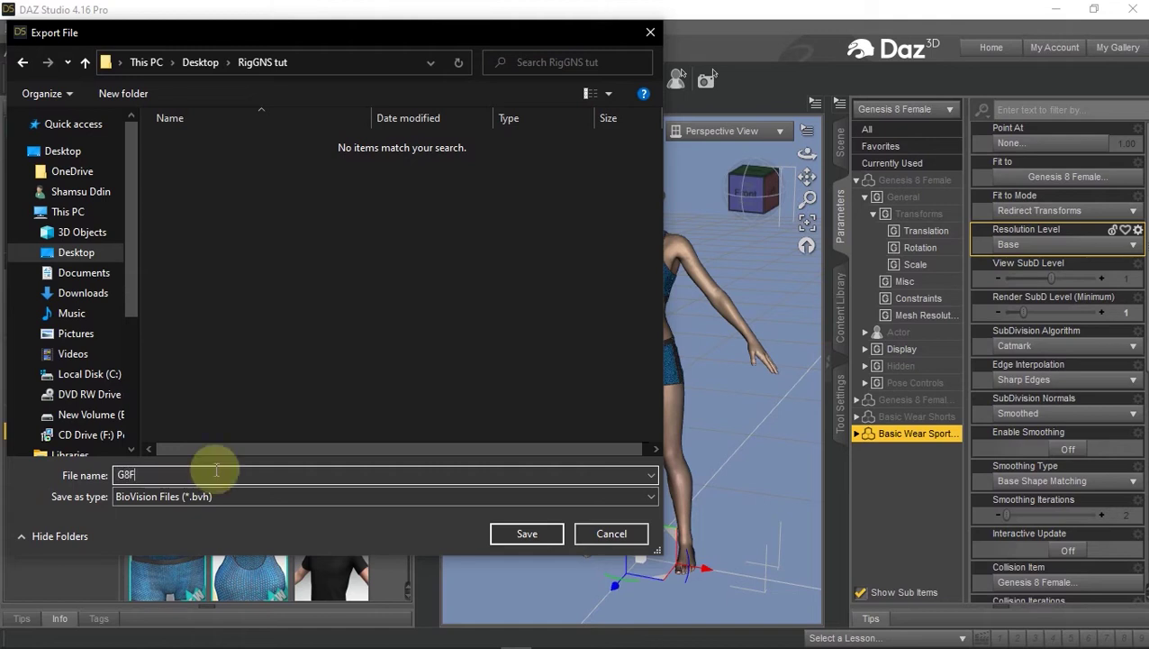
click(403, 498)
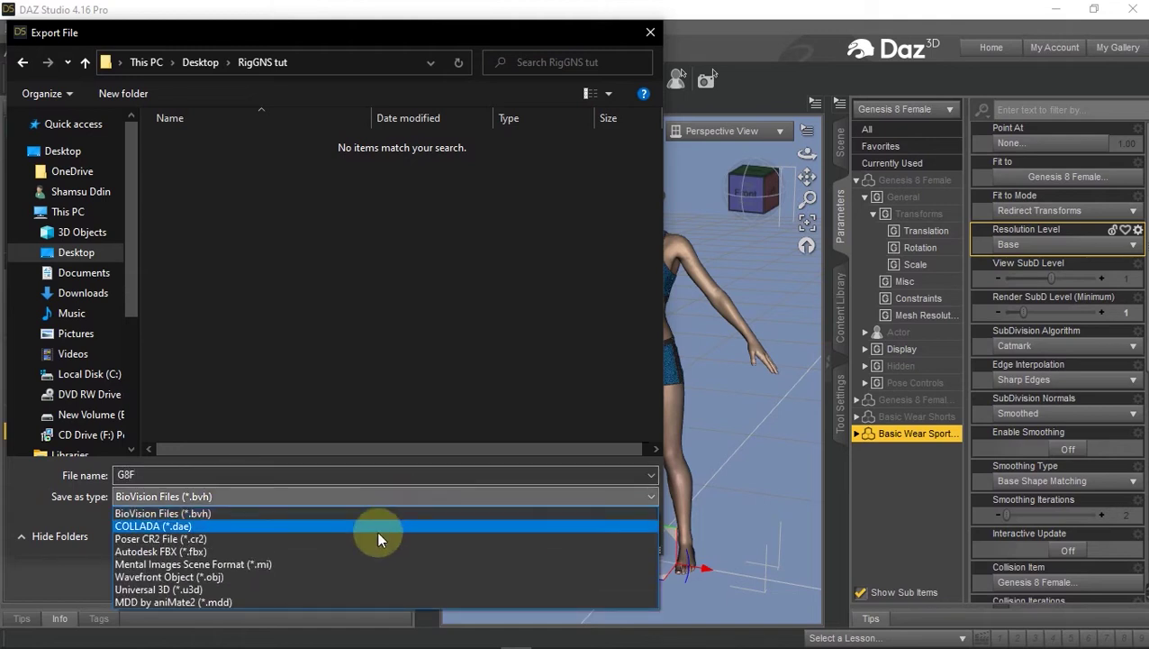
click(365, 550)
click(527, 533)
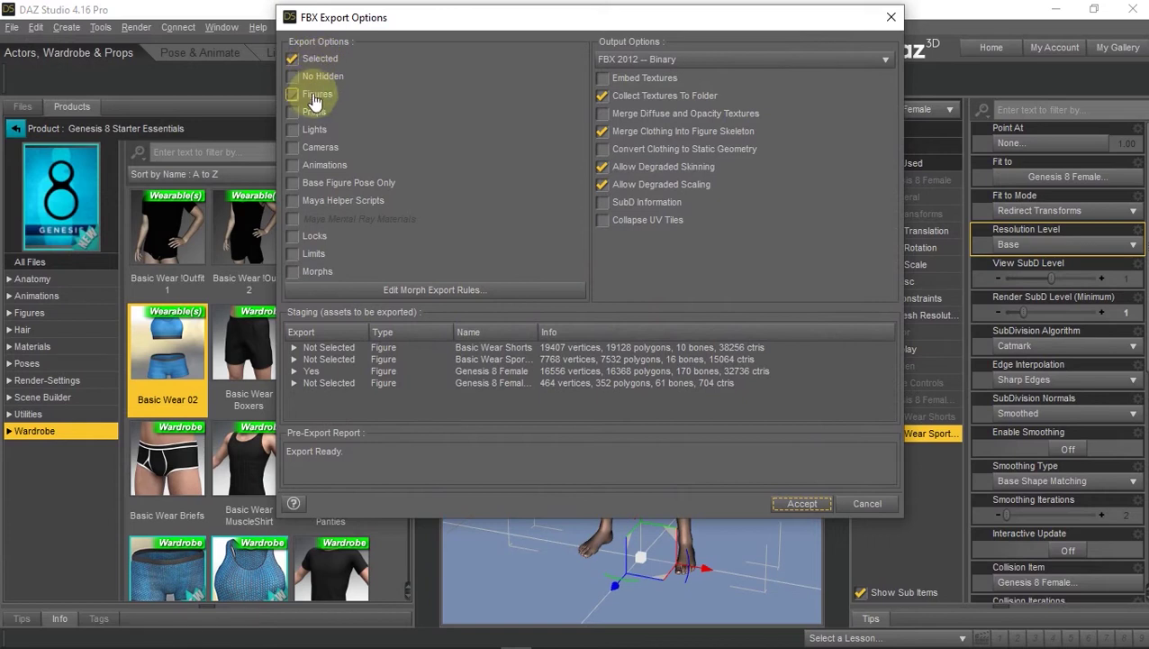
- Export FBX with Figures, Collect Textures To Folder, Merge Clothing Into Figure Skeleton and degraded skinning and scaling
click(315, 97)
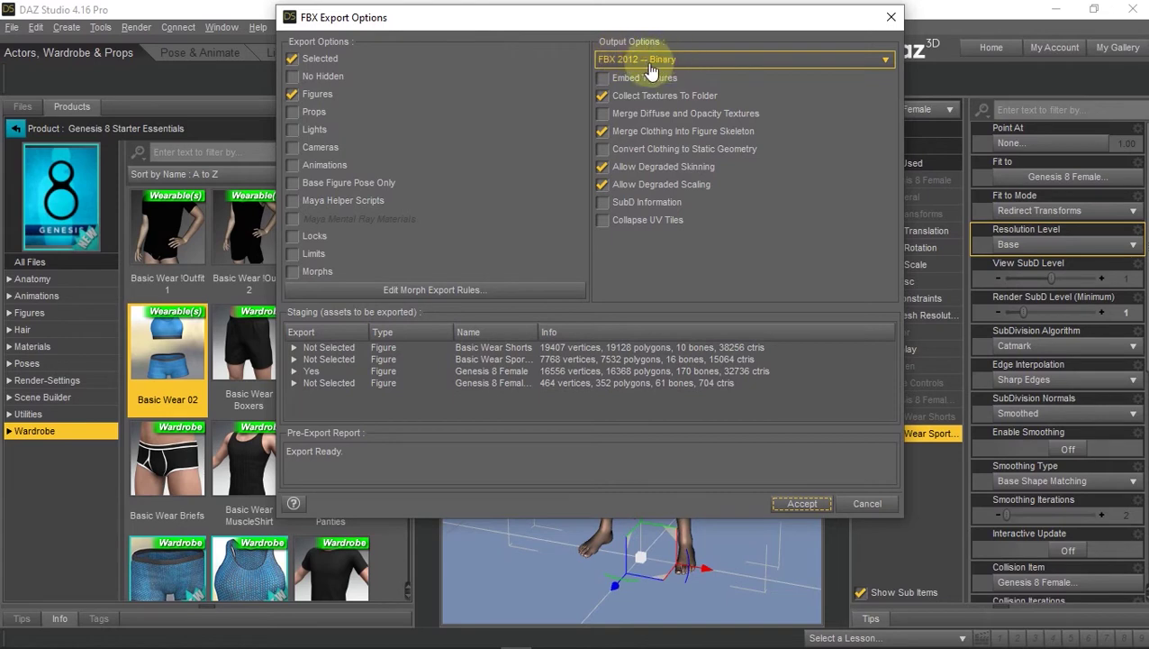
click(603, 98)
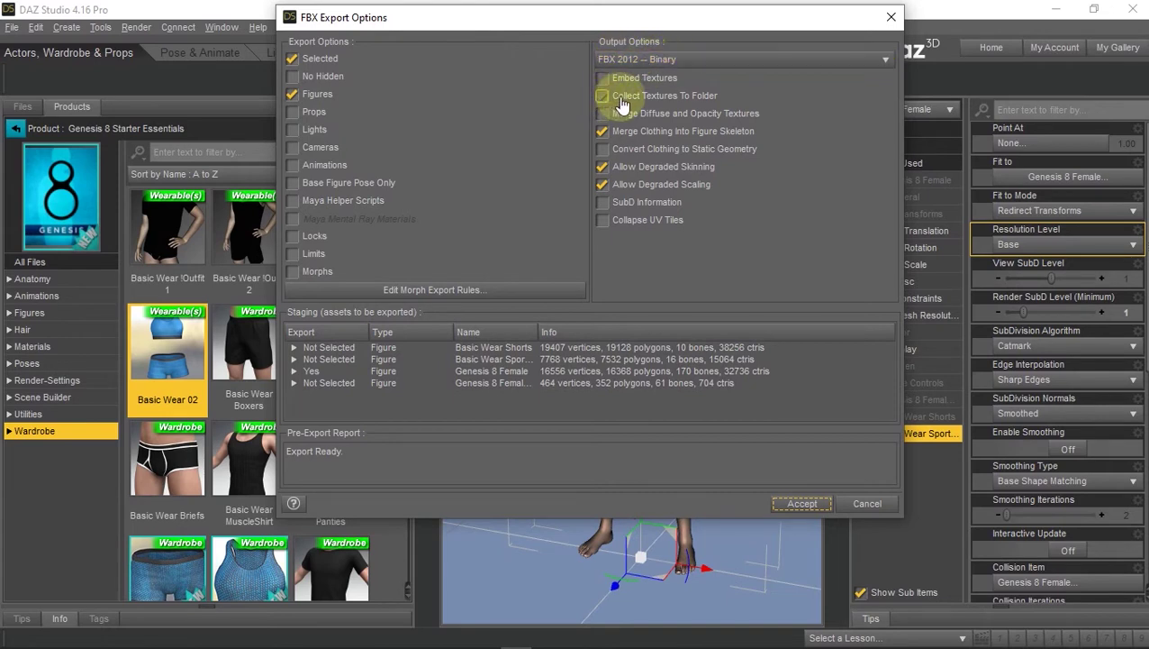
click(620, 99)
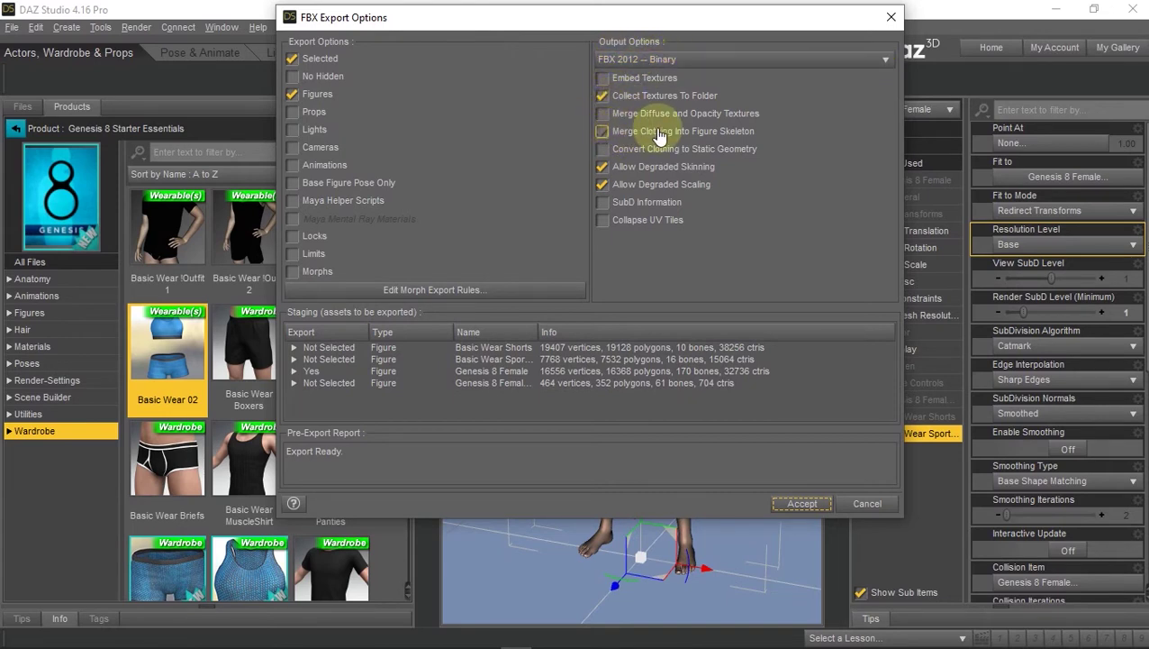
click(676, 135)
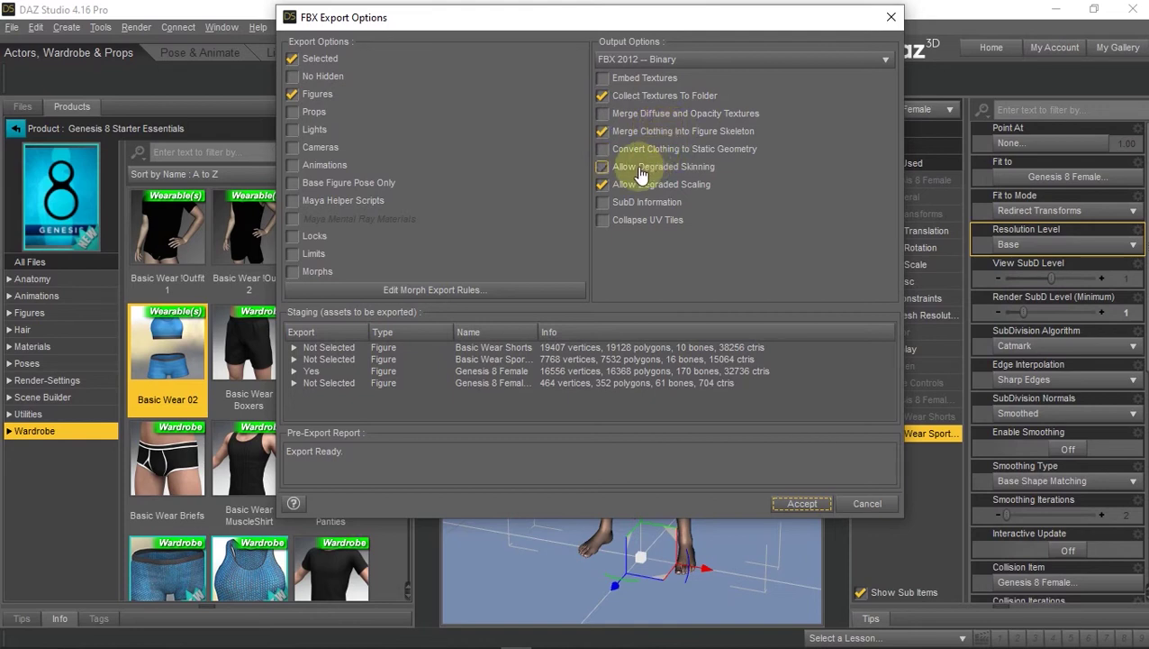
click(641, 171)
click(676, 187)
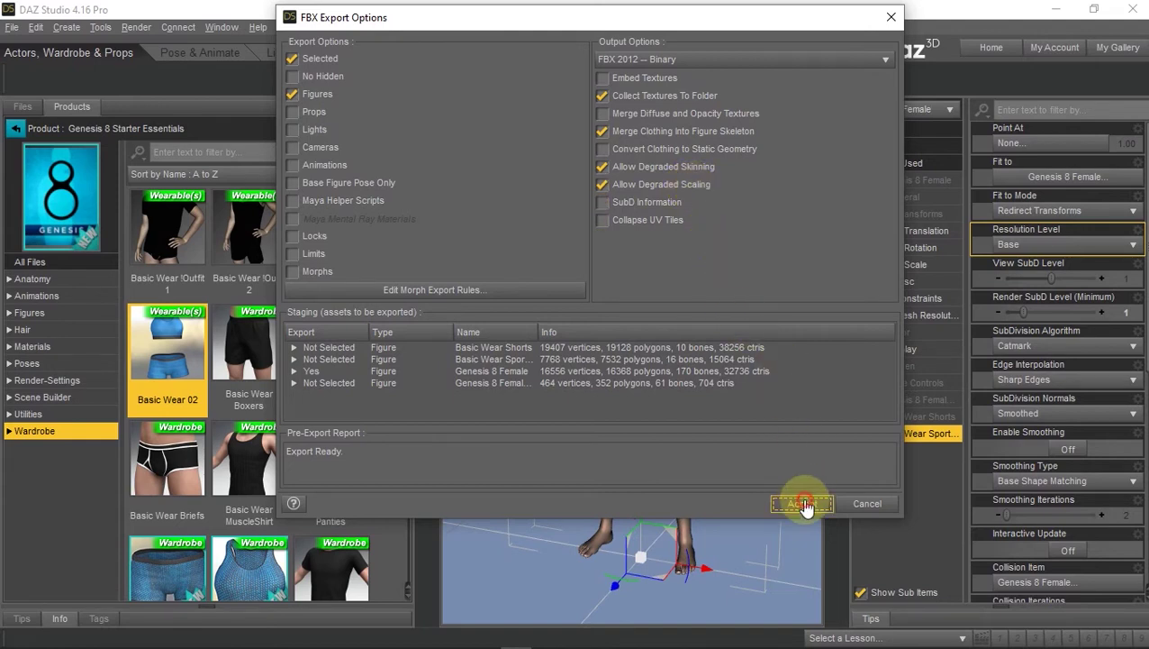
click(802, 503)
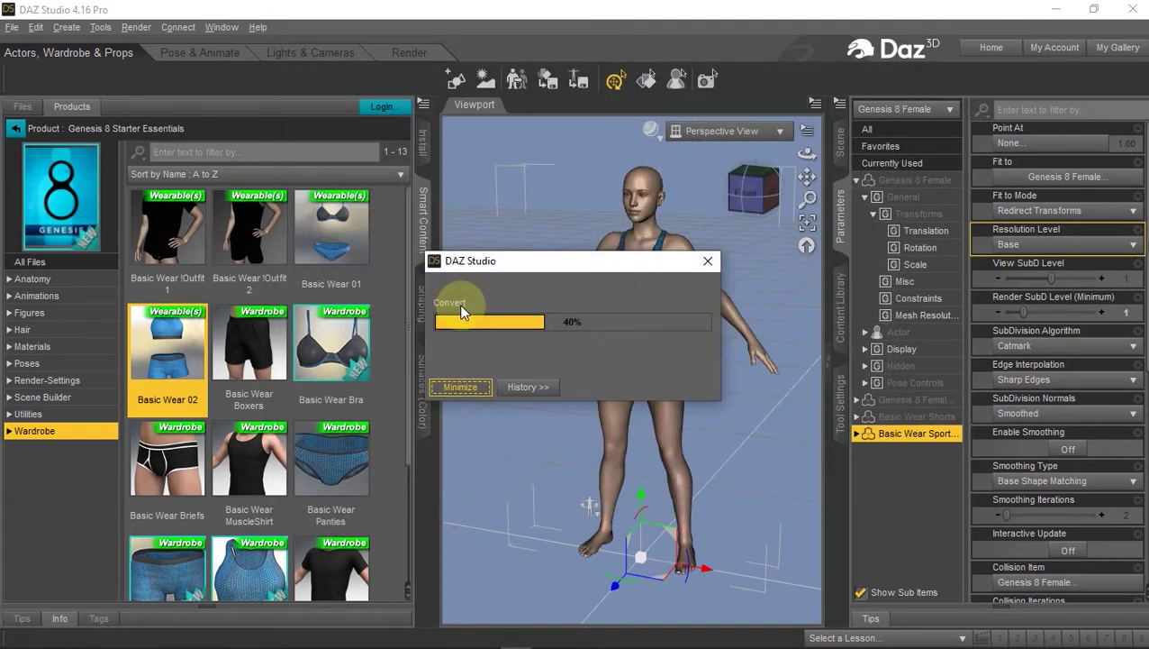
- Bring Blender forward, dismiss the splash screen and delete the default cube
click(486, 636)
click(288, 360)
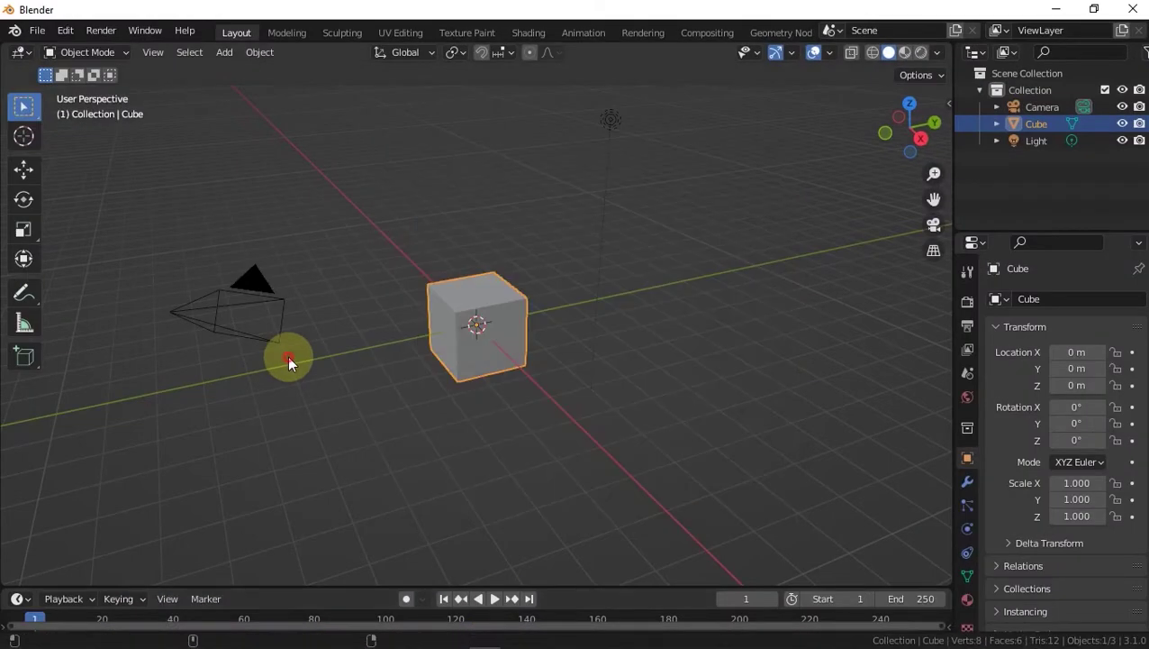
key(Delete)
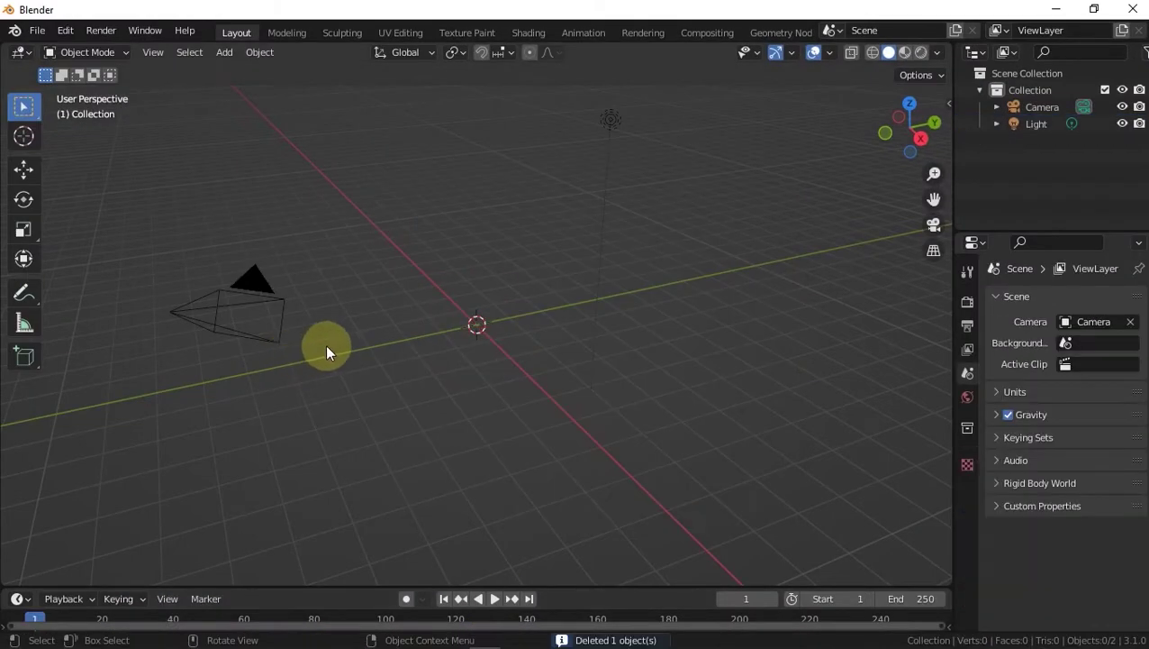
- Show the Rig GNS sidebar tools and browse for a Genesis figure to import
key(n)
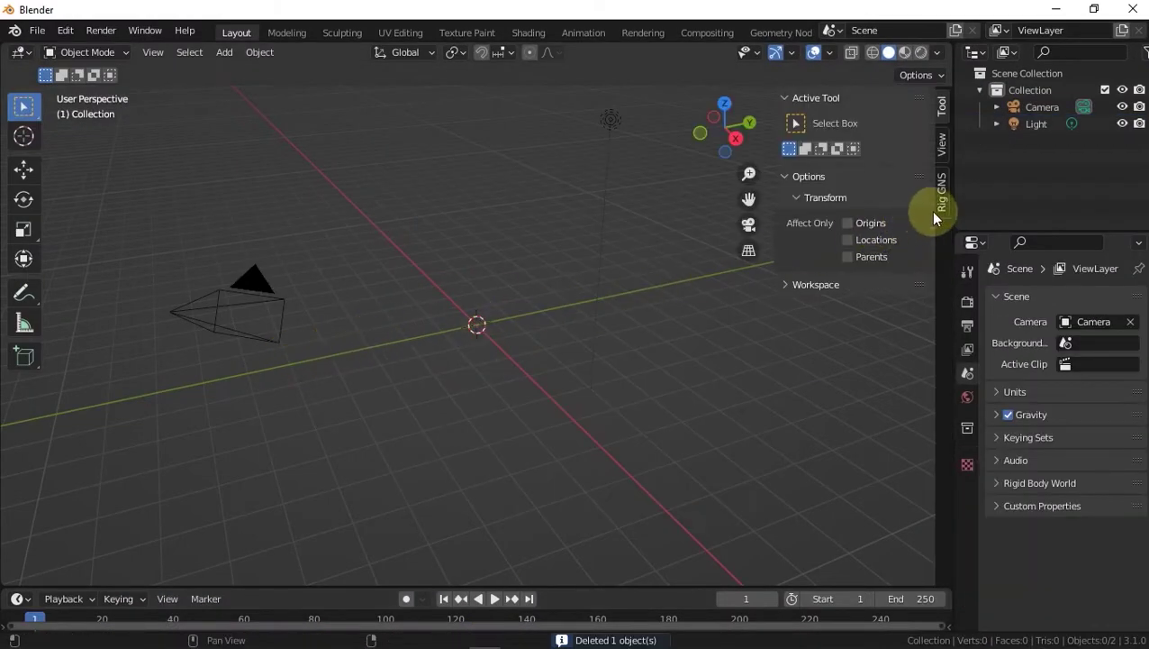
click(943, 194)
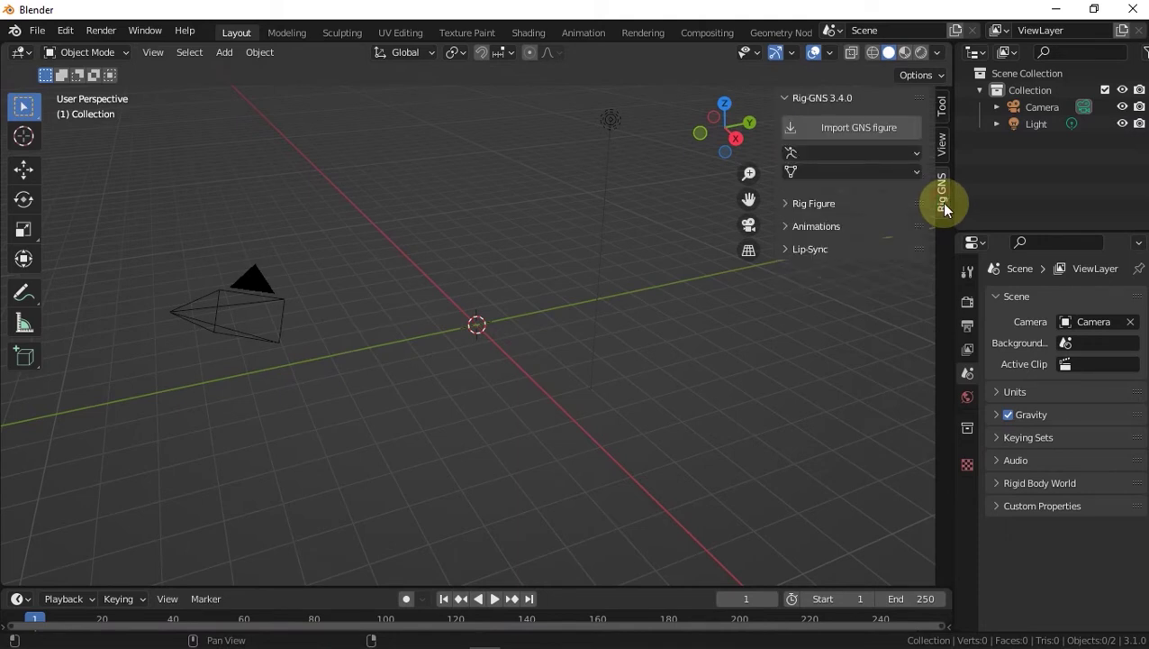
click(814, 130)
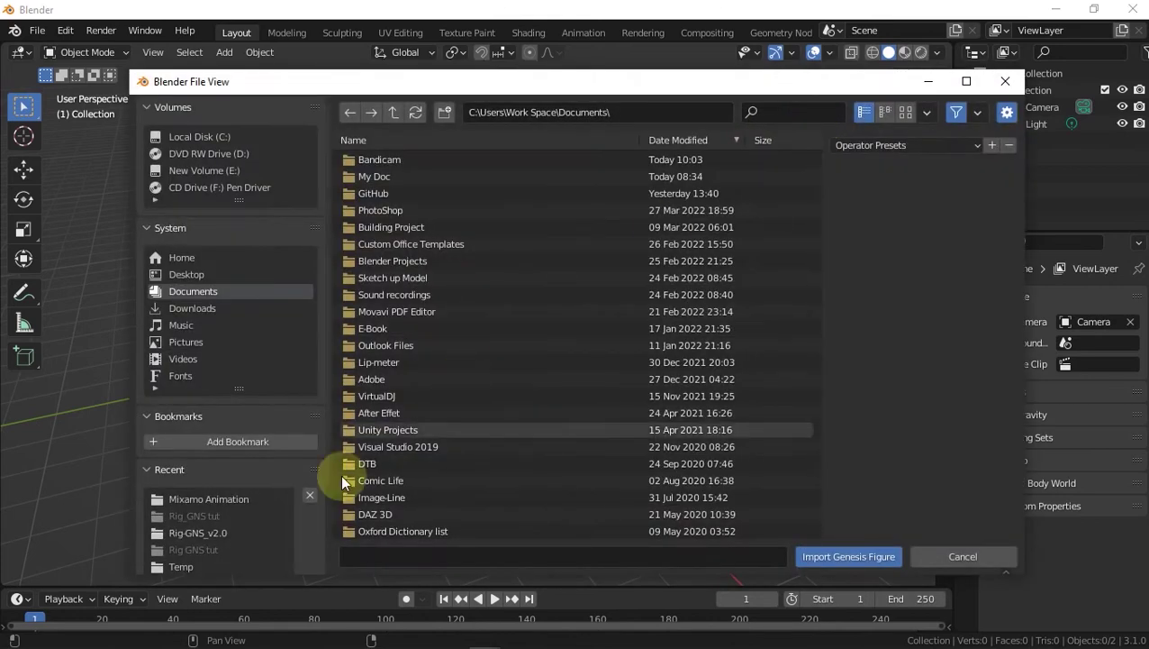
- Import G8F.fbx from Desktop > RigGNS tut as a Genesis figure and frame it
click(191, 275)
double_click(387, 160)
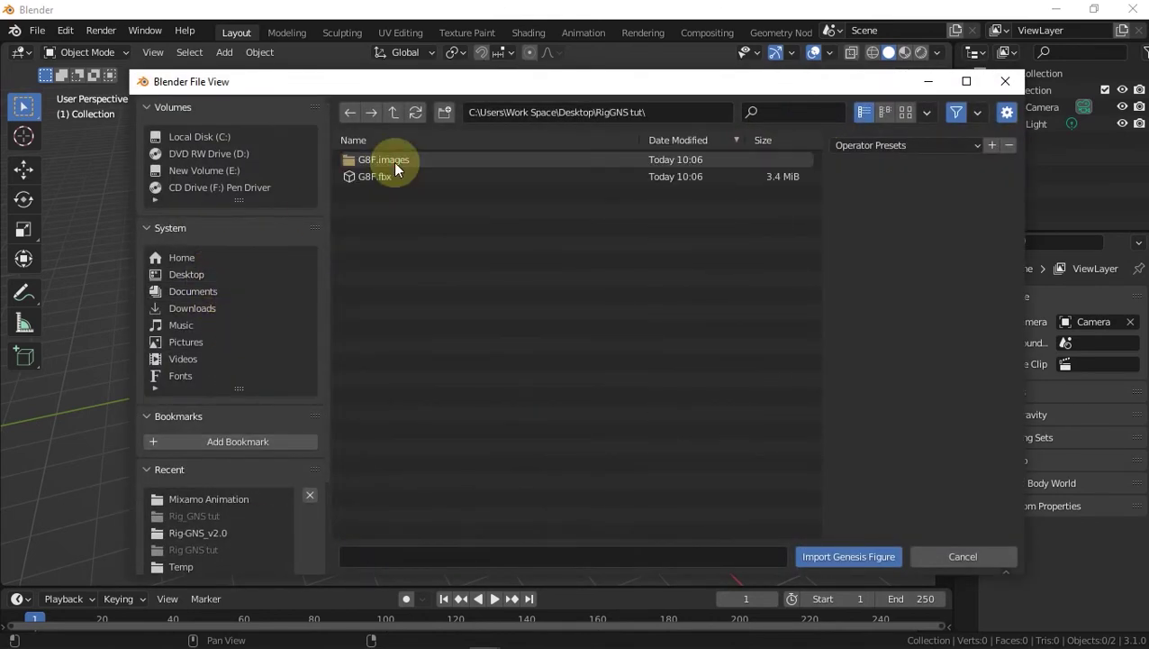
click(405, 175)
click(827, 558)
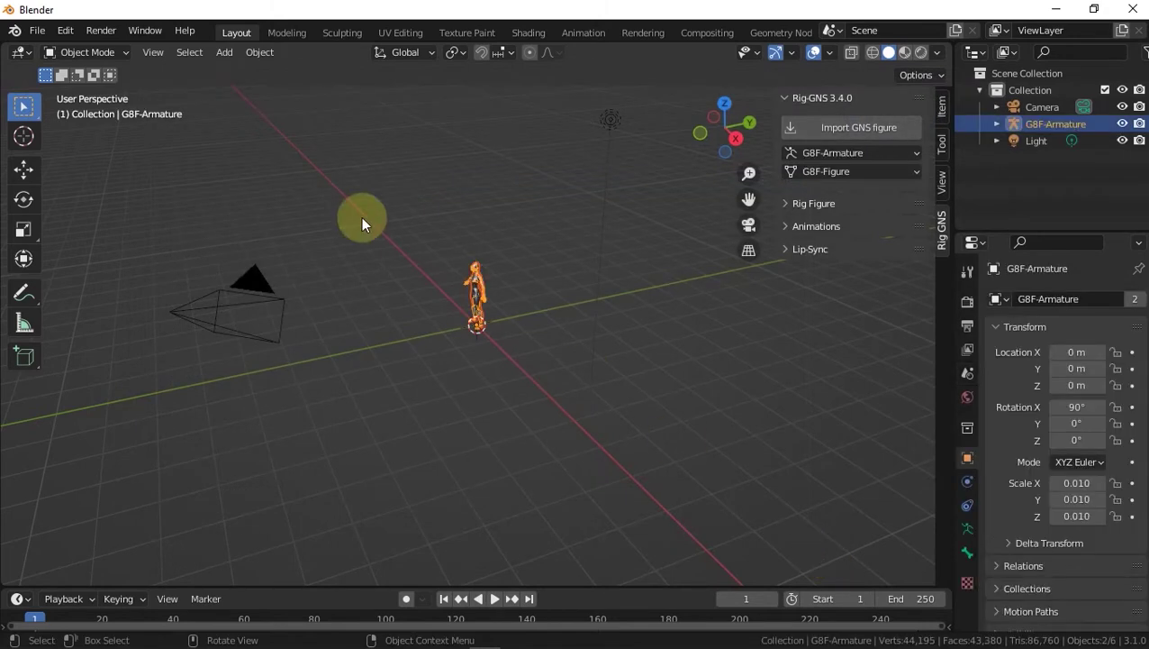
key(KP_Decimal)
- Add a metarig, match it to the G8F figure and generate the G8F-rig
middle_drag(407, 225, 461, 204)
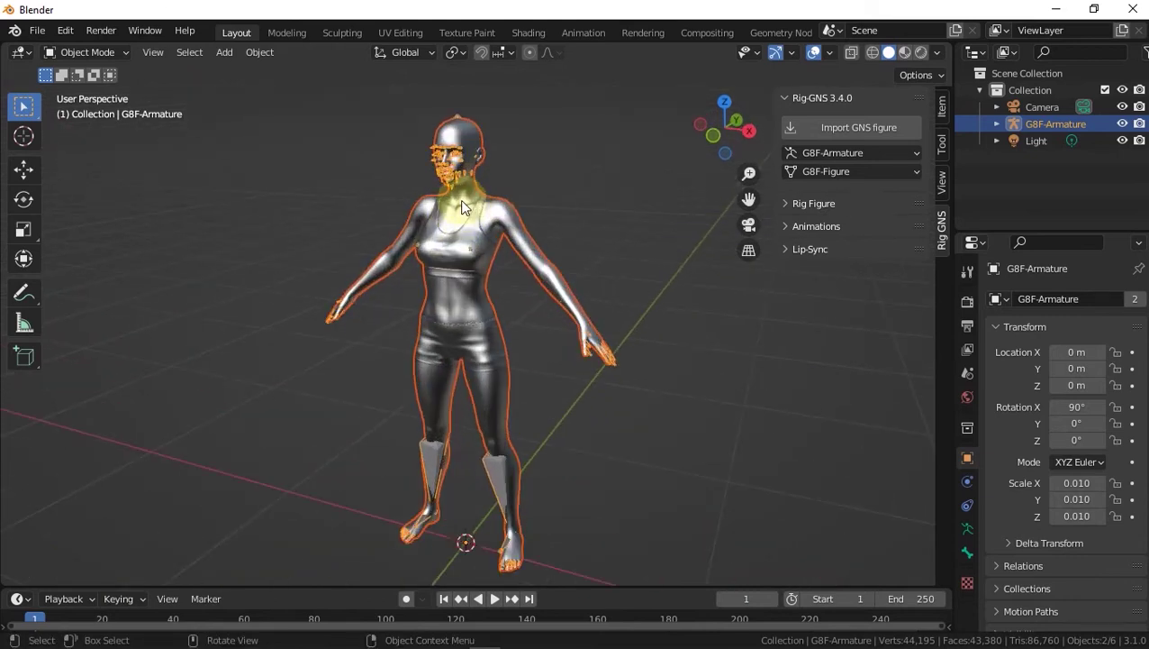
click(808, 204)
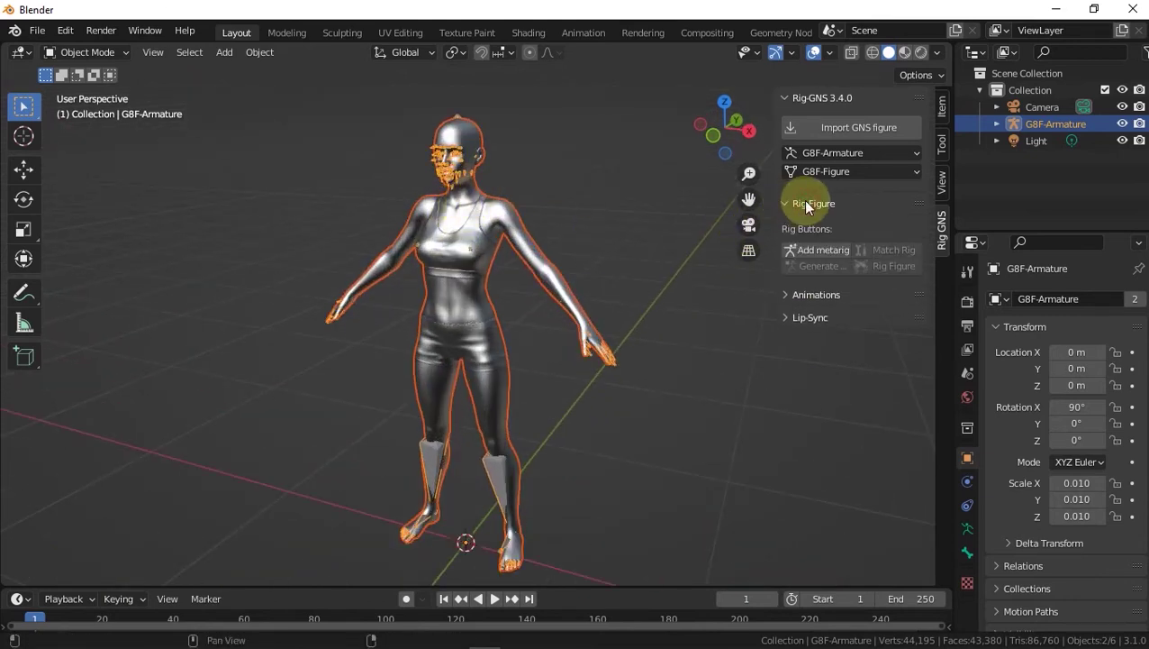
click(803, 249)
click(874, 245)
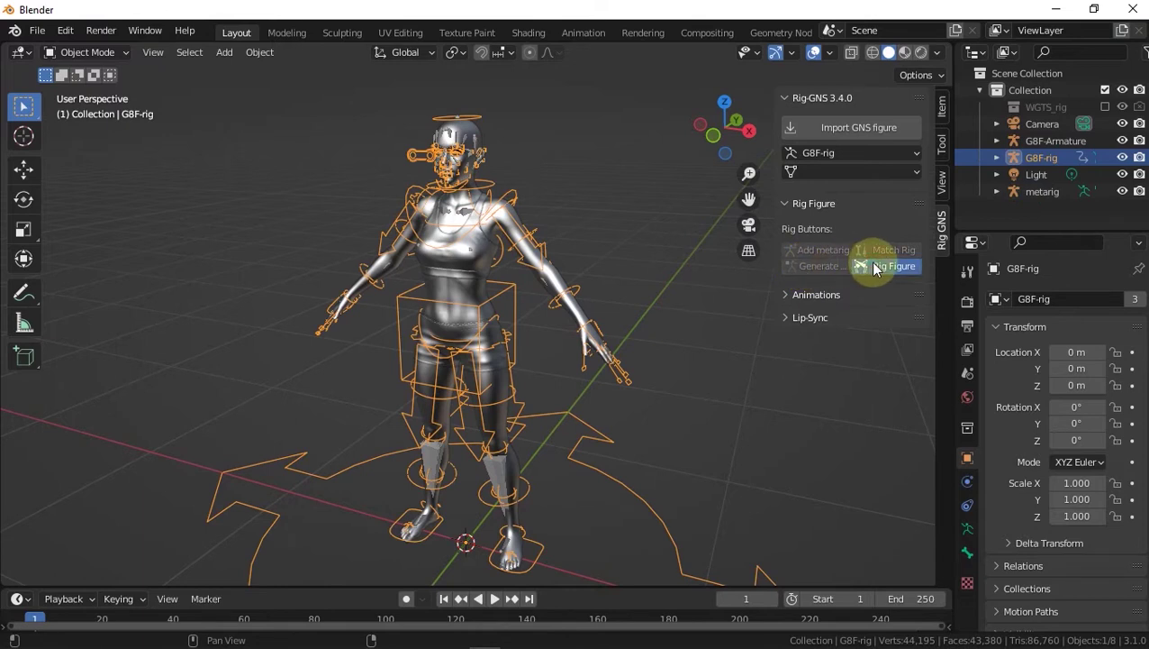
click(874, 266)
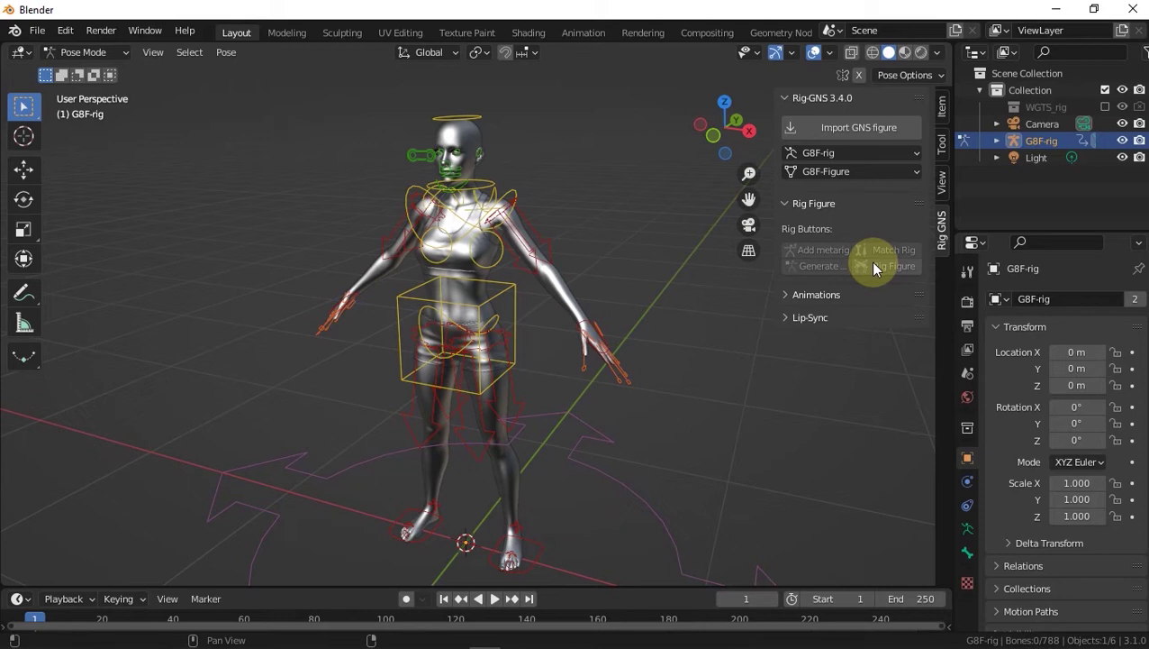
- In front view, test-move the left hand IK control and cancel
scroll(581, 338, up, 2)
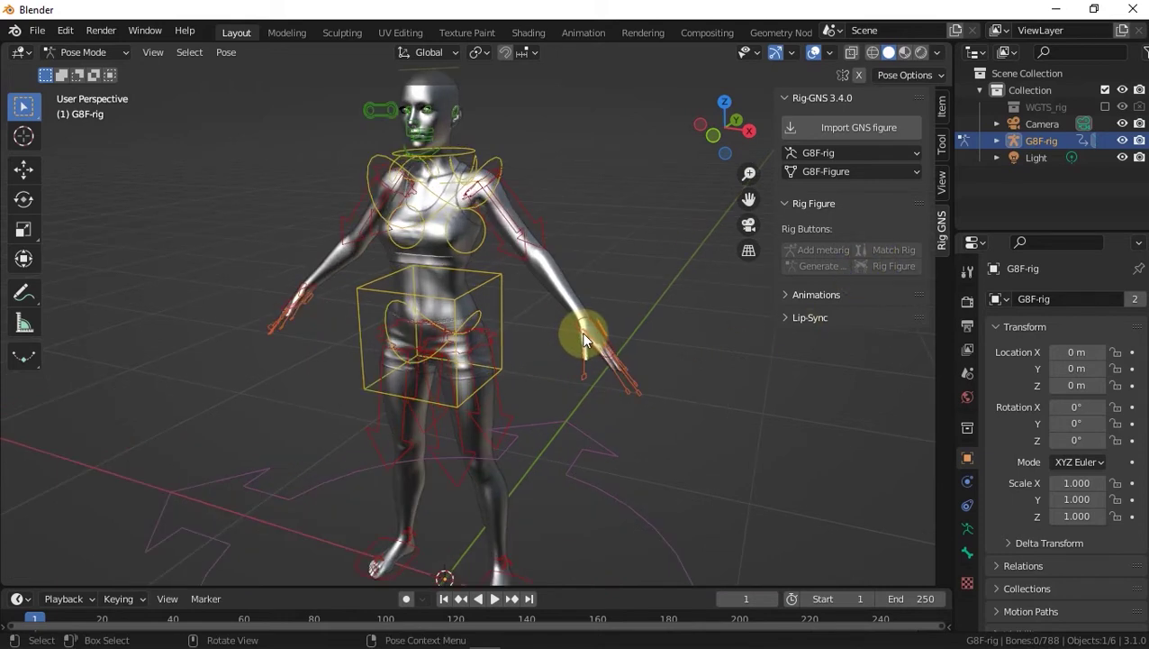
key(KP_1)
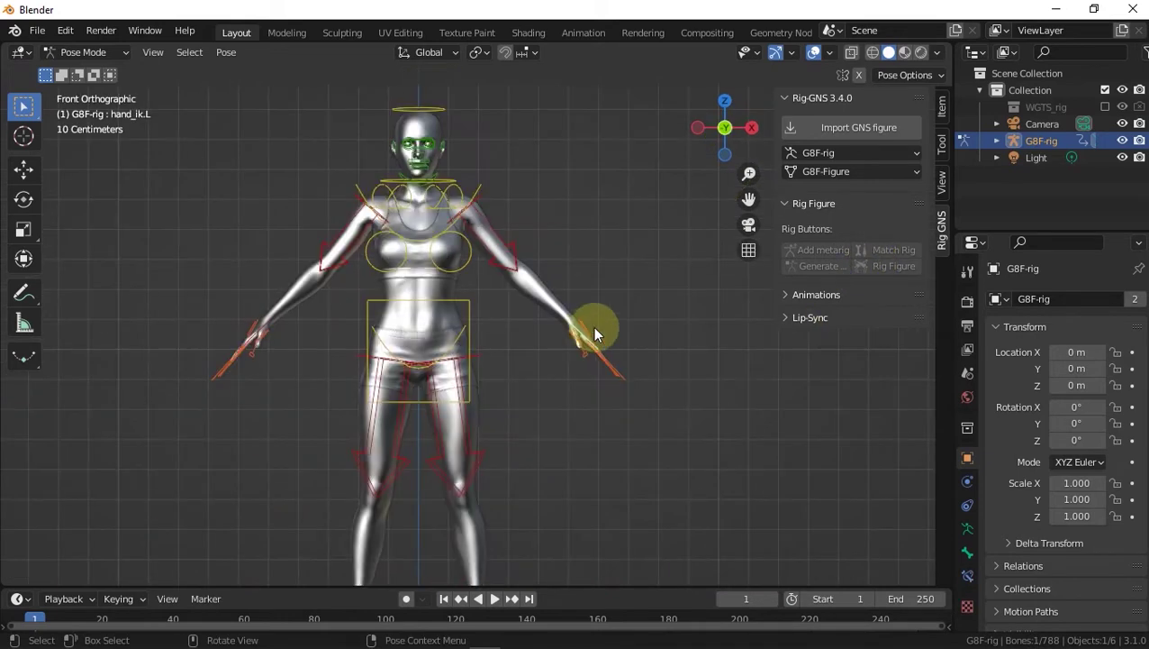
key(g)
right_click(480, 186)
- Enable the Face (Primary) rig layer and test-move the lip.B.L.001 lip control
scroll(425, 137, up, 3)
click(941, 108)
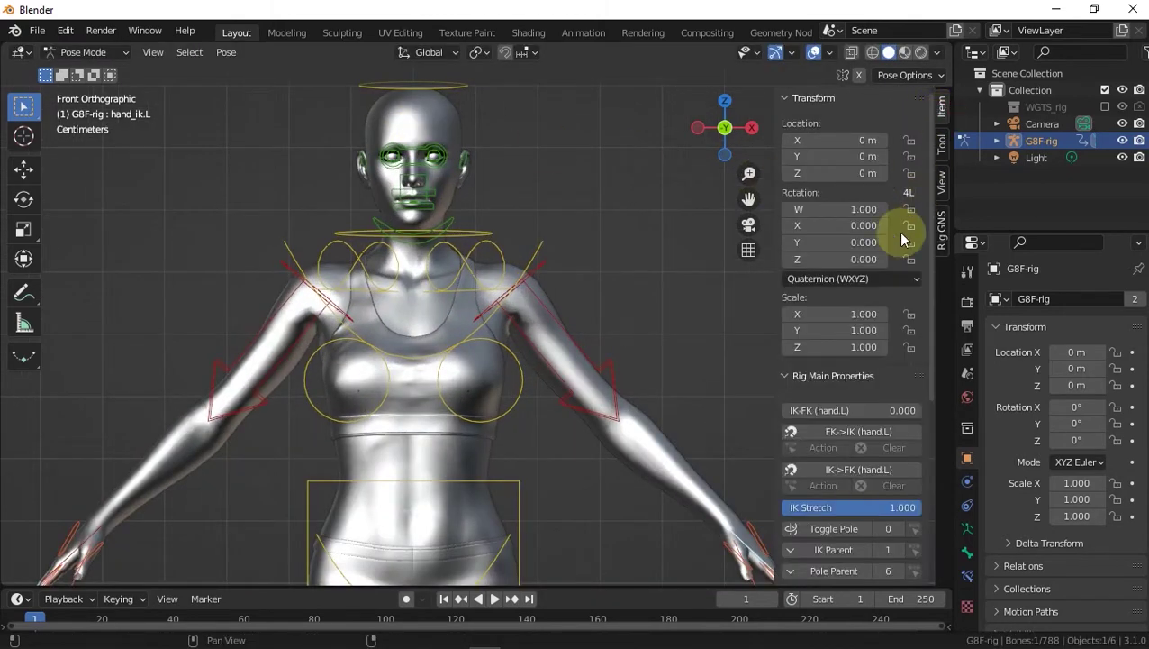
scroll(864, 360, down, 6)
click(802, 477)
scroll(388, 180, up, 6)
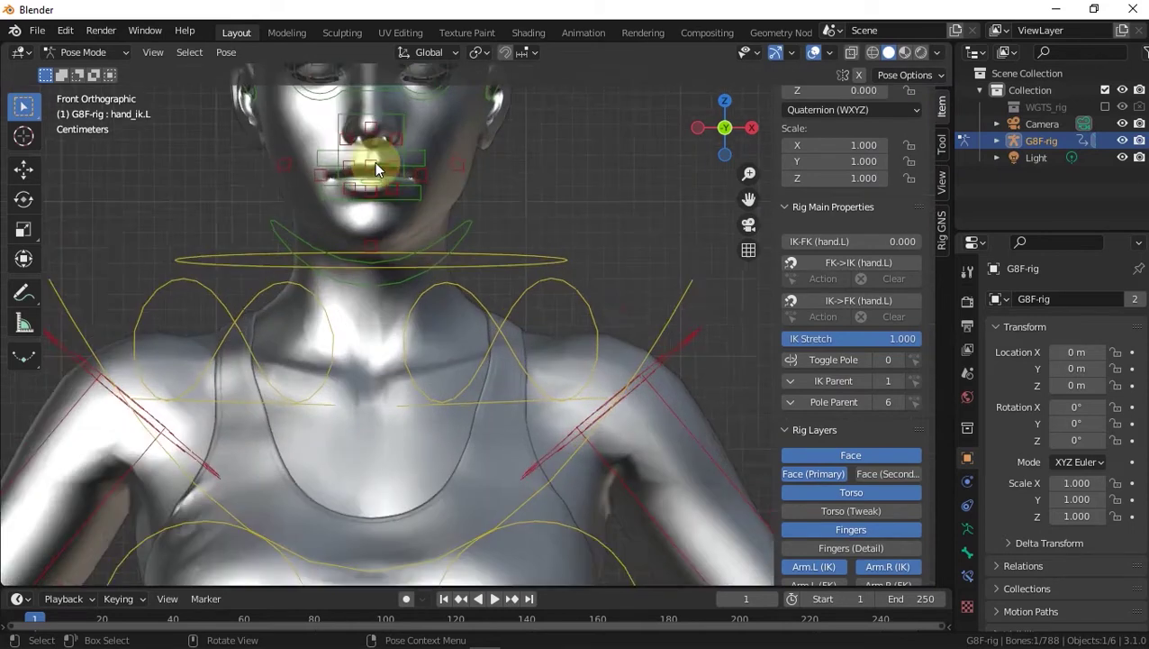
click(407, 225)
key(g)
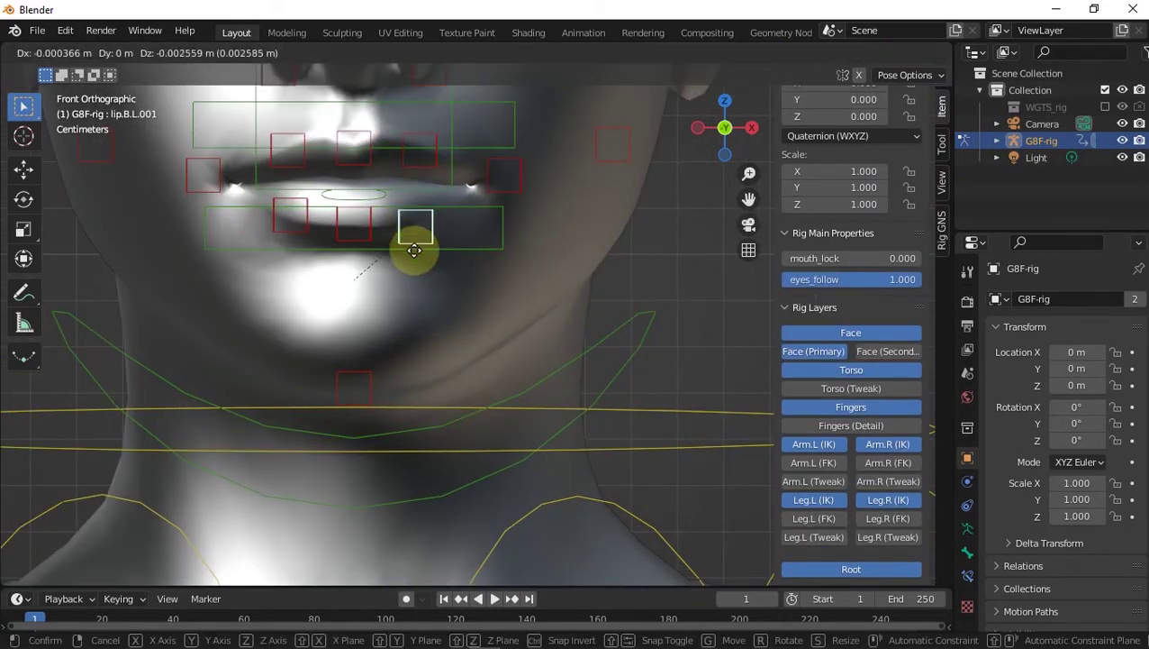
key(Escape)
- Test-rotate jaw_master from a side view, including with Normal transform orientation
scroll(539, 311, down, 3)
click(613, 328)
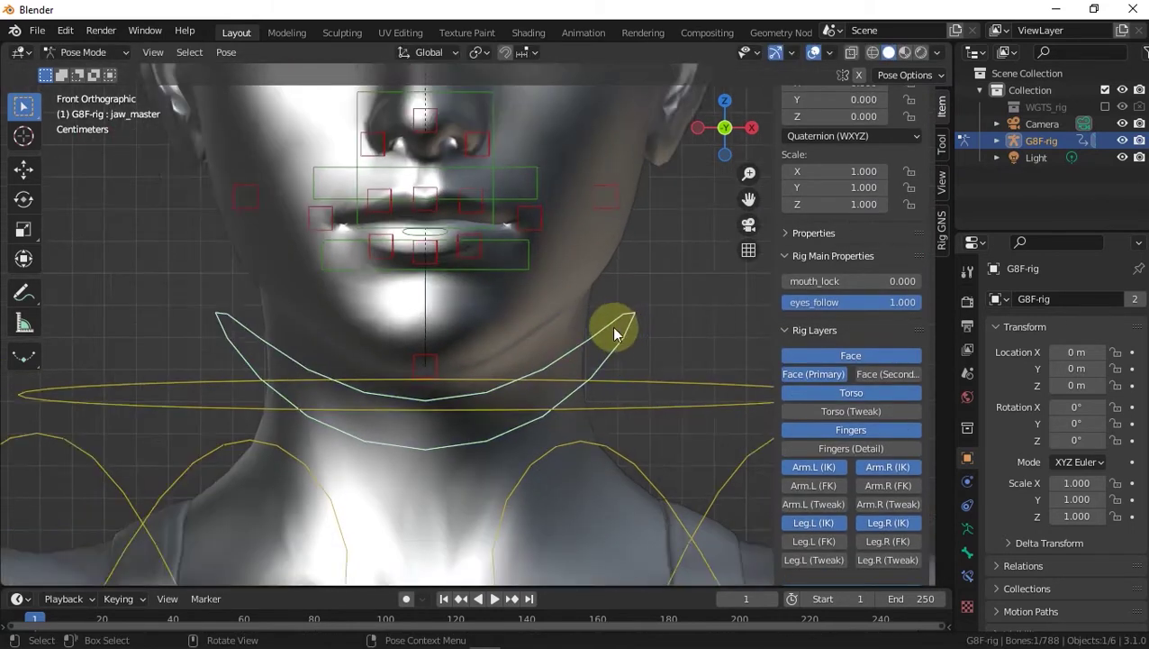
middle_drag(614, 328, 462, 333)
click(23, 260)
scroll(346, 310, up, 4)
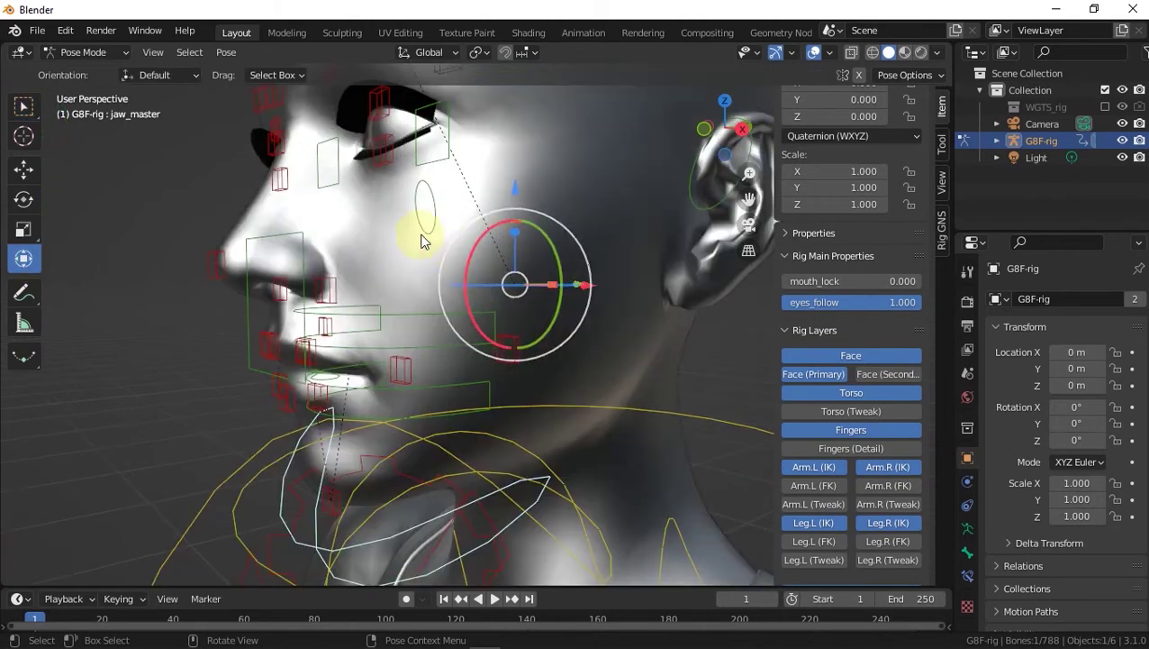
drag(466, 259, 456, 281)
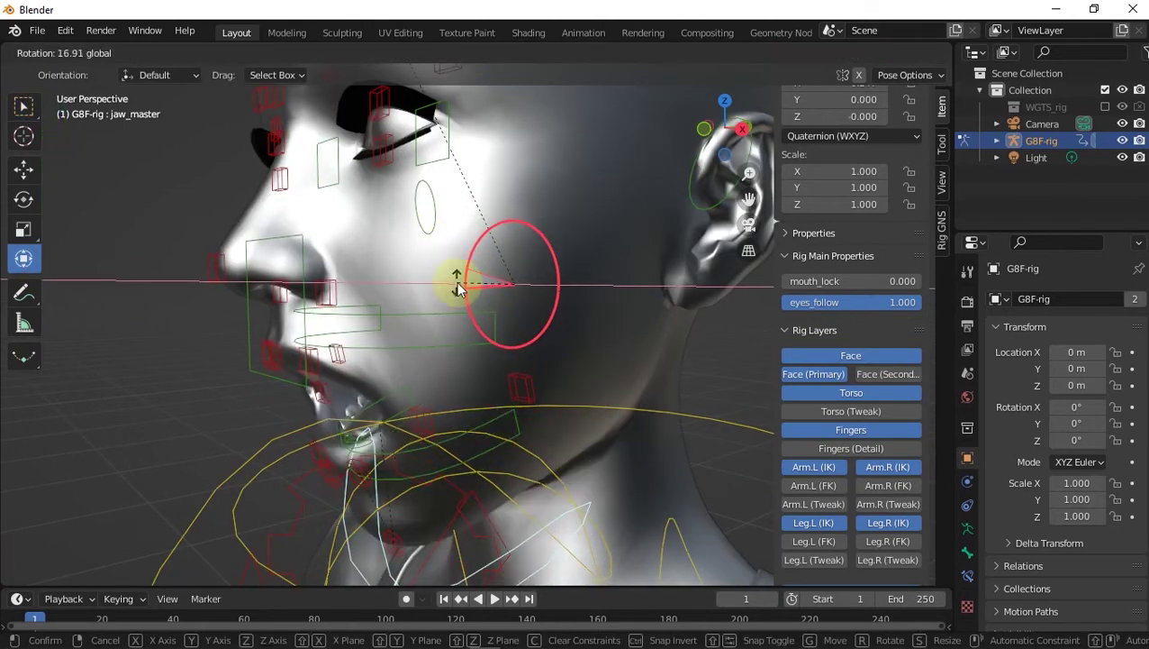
key(Escape)
click(429, 52)
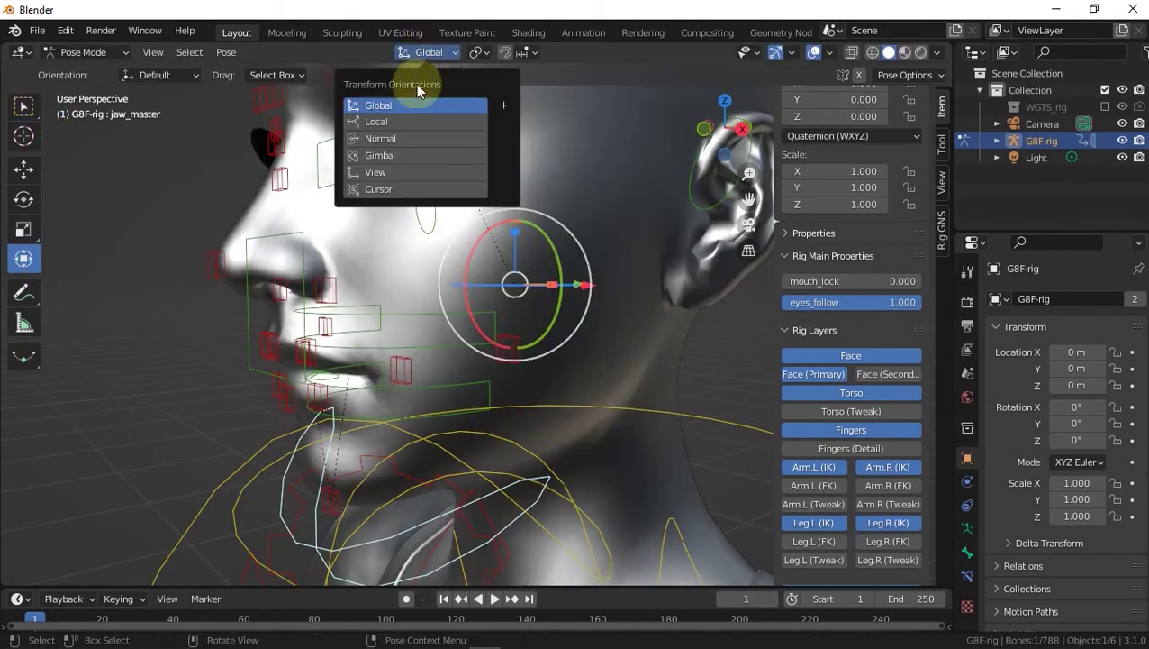
click(496, 137)
drag(466, 266, 461, 269)
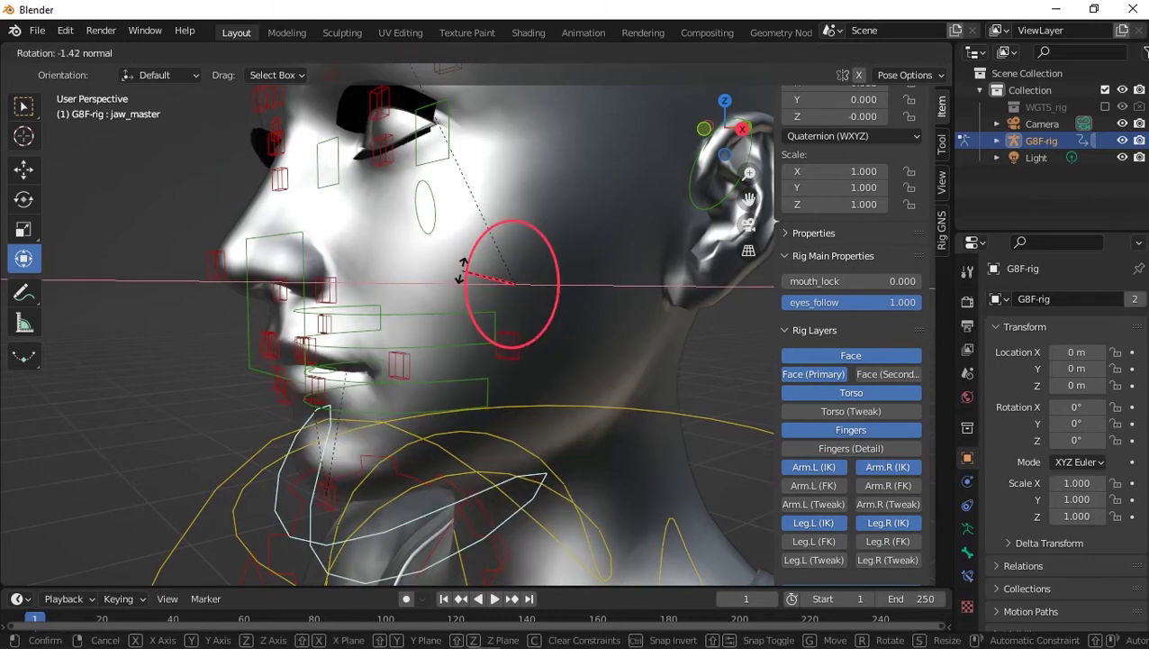
key(Escape)
- Pull the lips.L mouth corner up toward the cheek in front view
key(KP_1)
scroll(420, 292, up, 5)
click(505, 335)
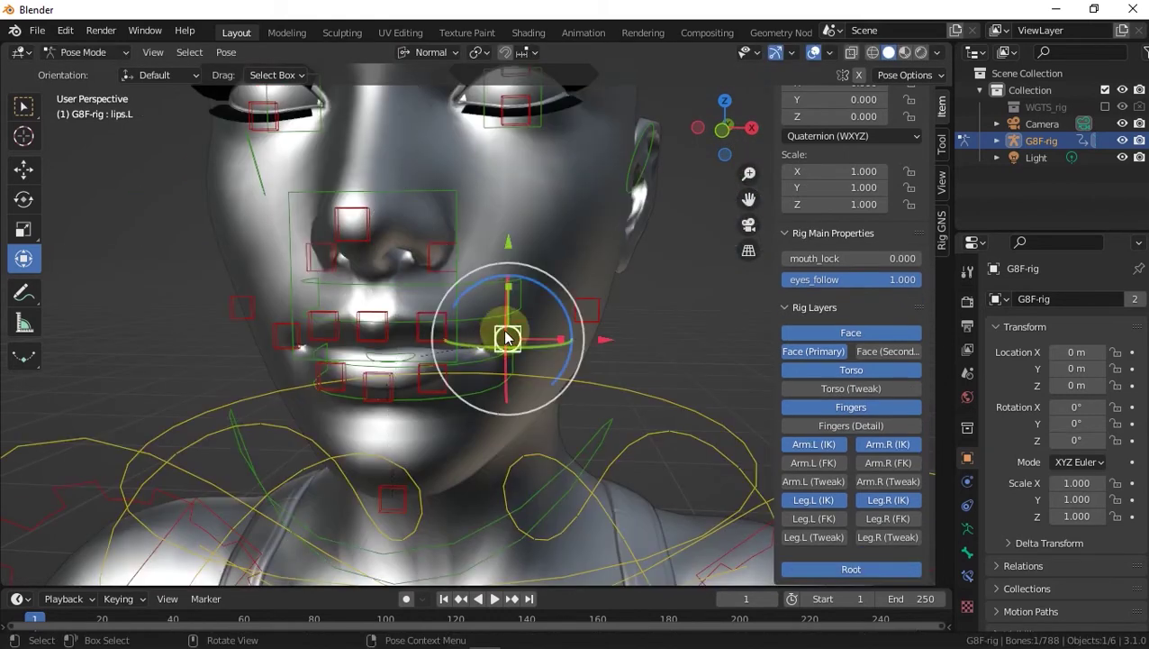
drag(509, 335, 539, 202)
scroll(467, 257, down, 6)
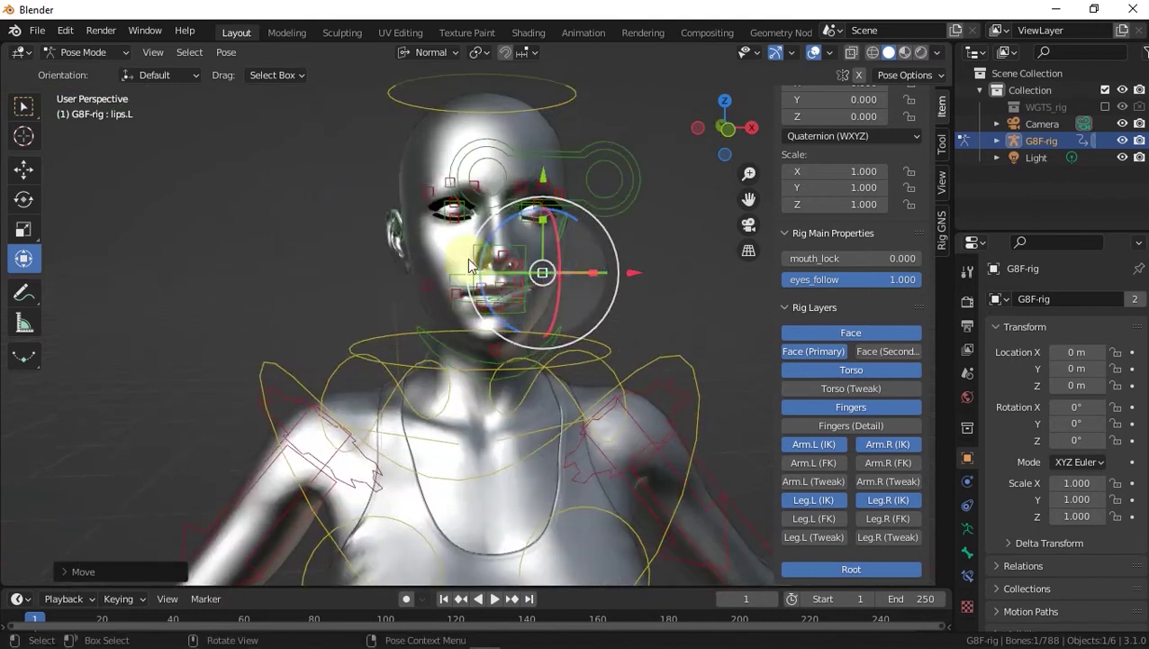
- Pose the finger controls by scaling them down and rotating them around X
scroll(514, 335, up, 1)
scroll(680, 454, up, 4)
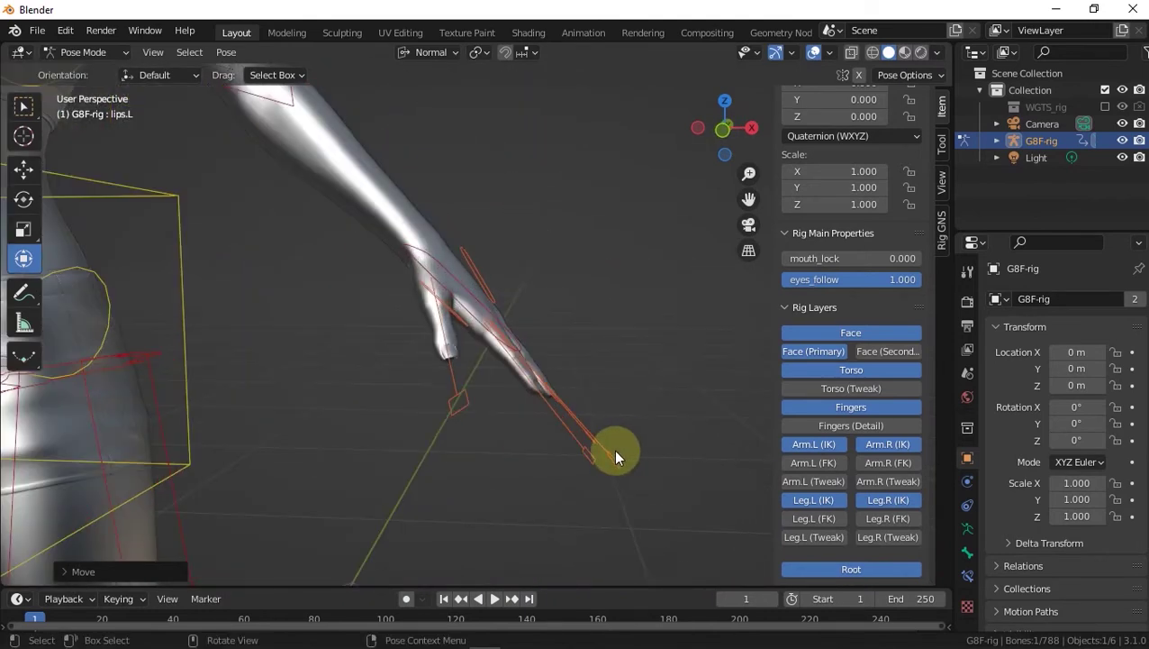
middle_drag(616, 455, 577, 420)
click(577, 420)
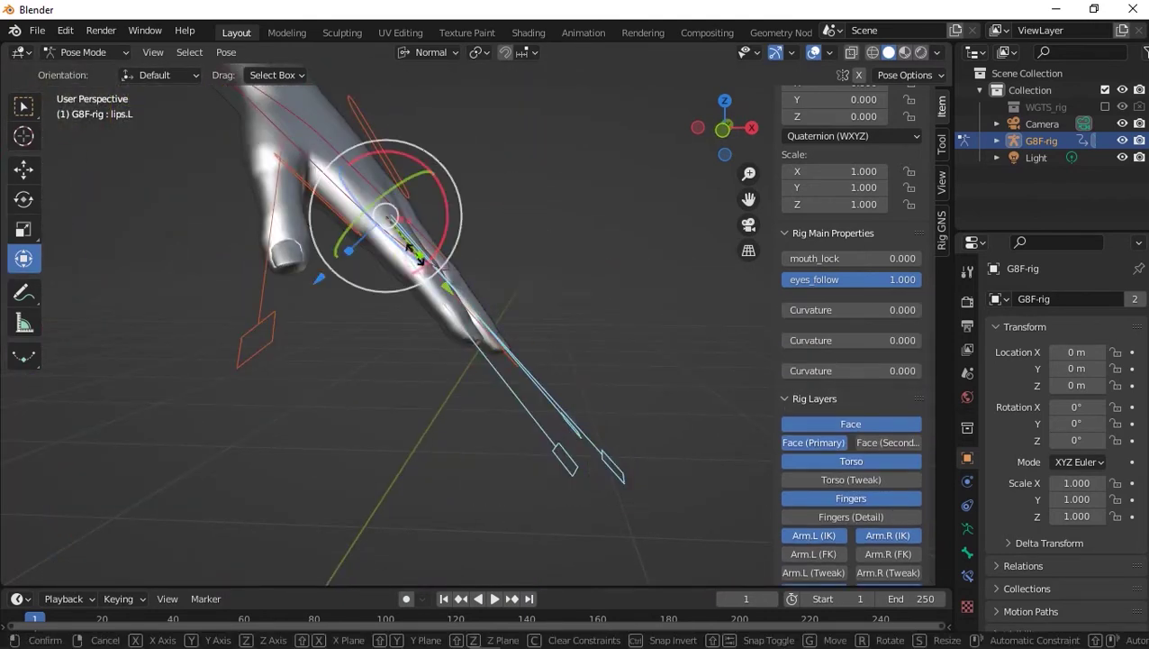
drag(412, 262, 400, 241)
drag(440, 207, 454, 240)
scroll(303, 298, down, 6)
- Return the rig to Object Mode and switch back to DAZ Studio
middle_drag(364, 263, 547, 260)
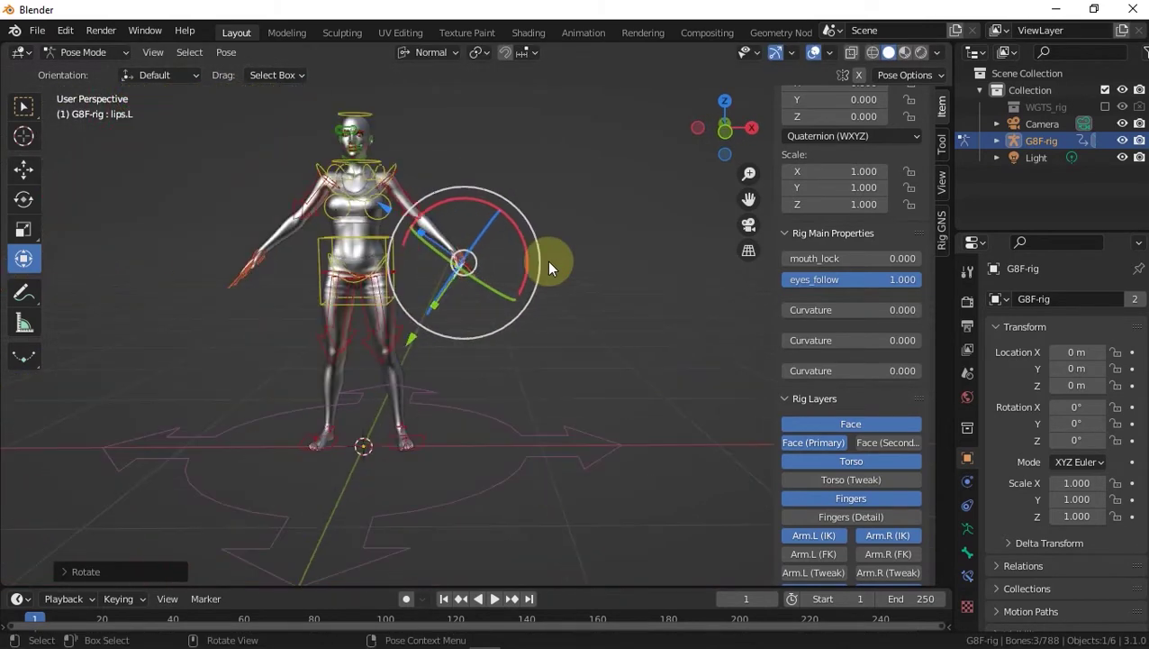
key(ctrl+Tab)
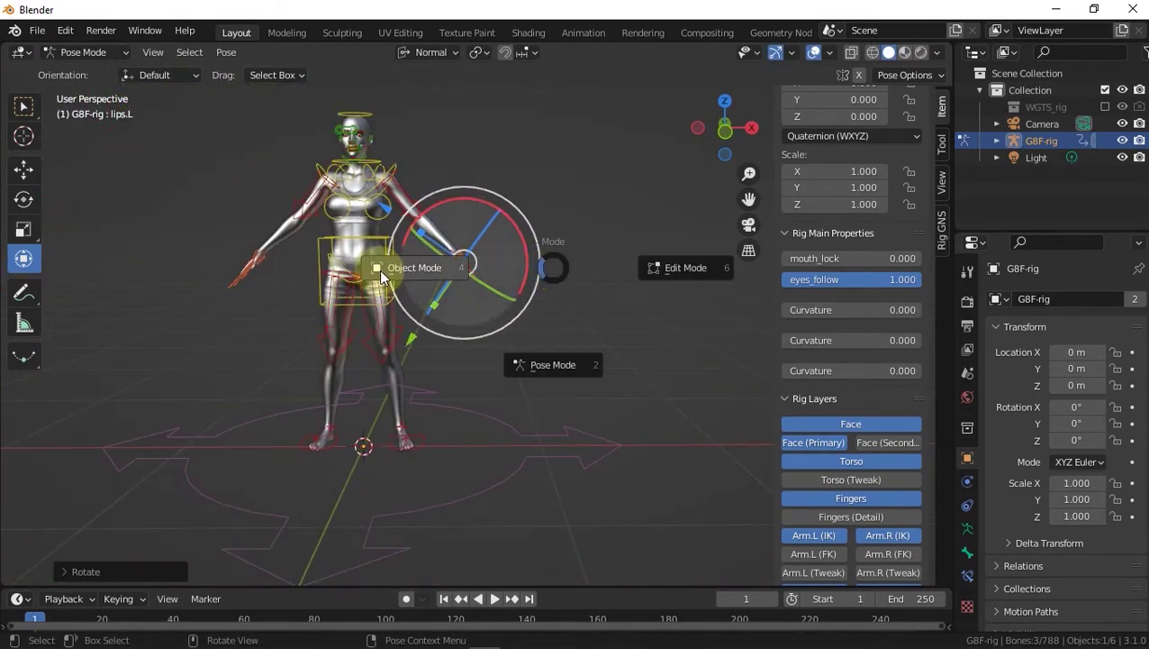
click(457, 287)
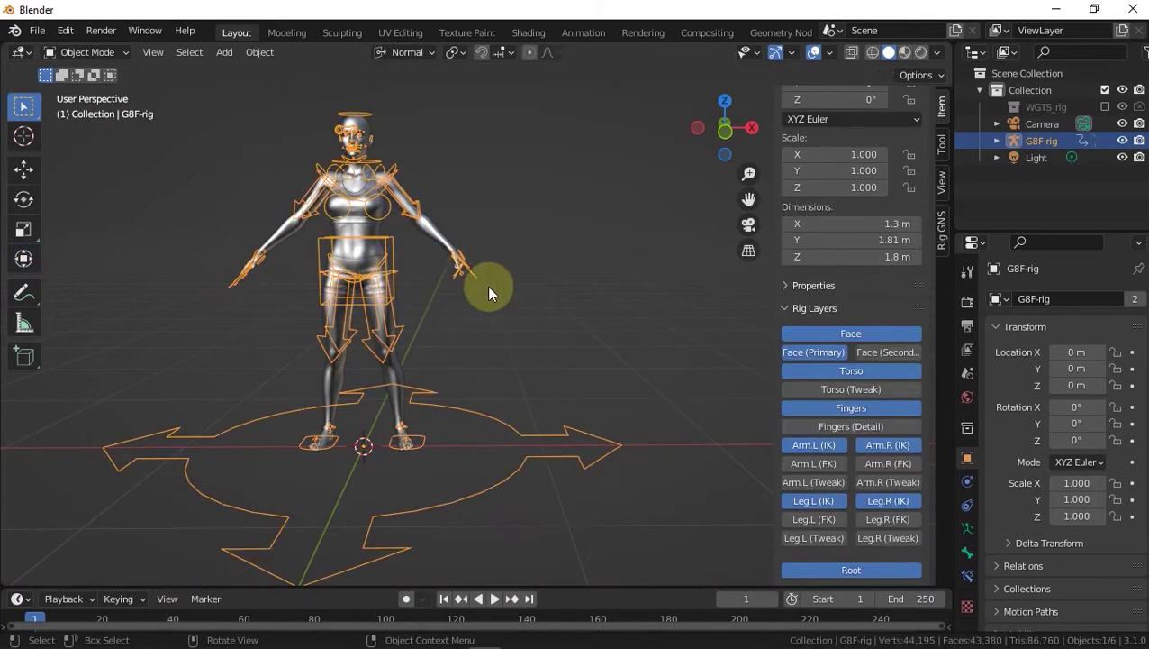
click(515, 630)
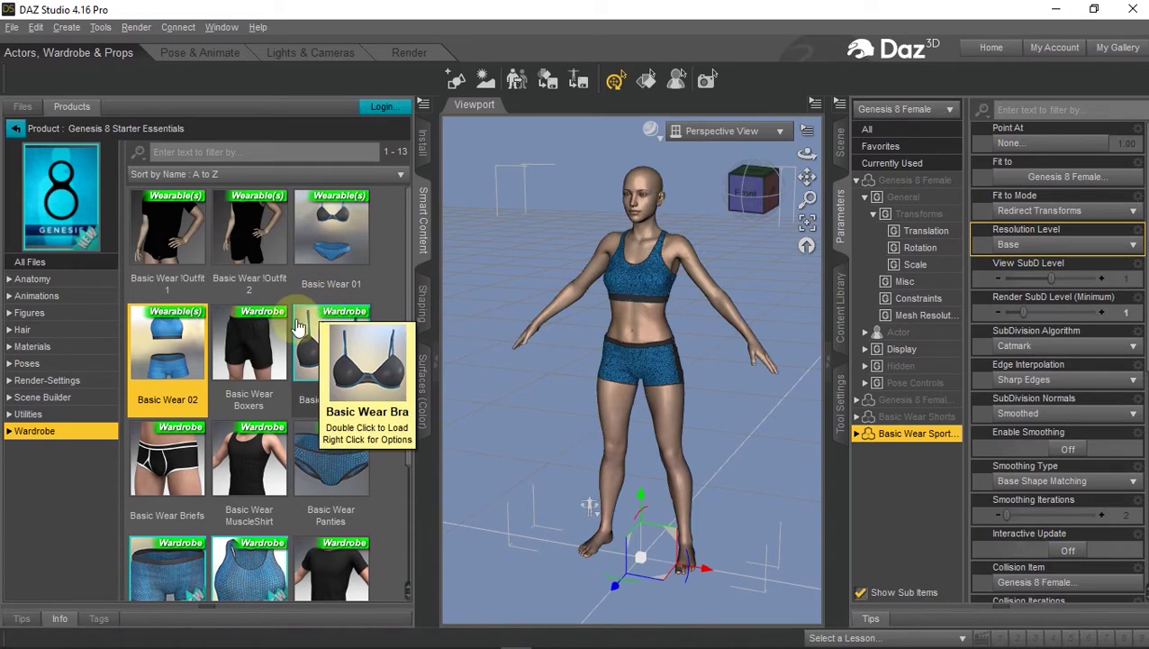
- Apply the ankle_touch_and_point-g8f animation from Genesis 8 Animations and go to Pose & Animate
click(40, 296)
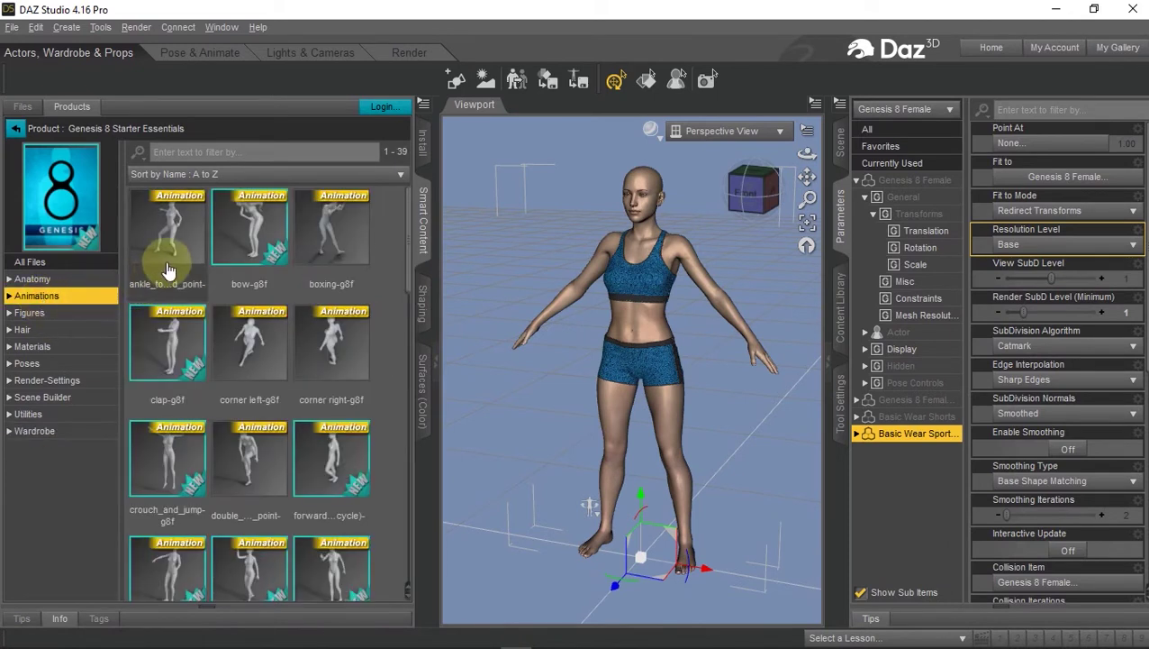
double_click(177, 258)
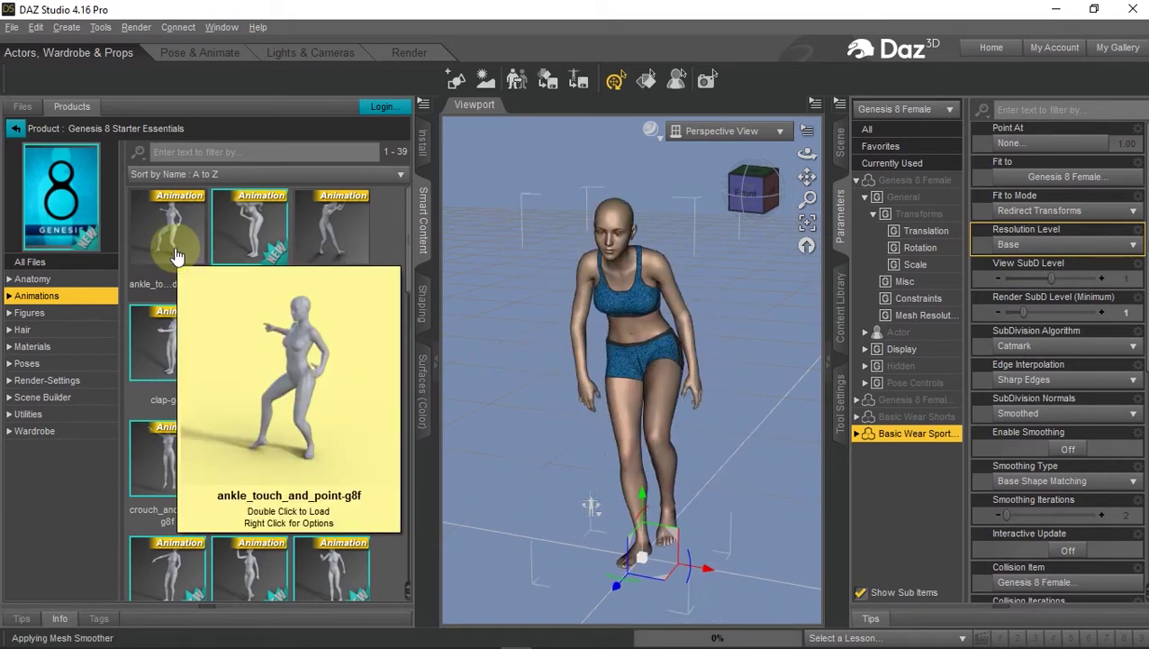
click(184, 252)
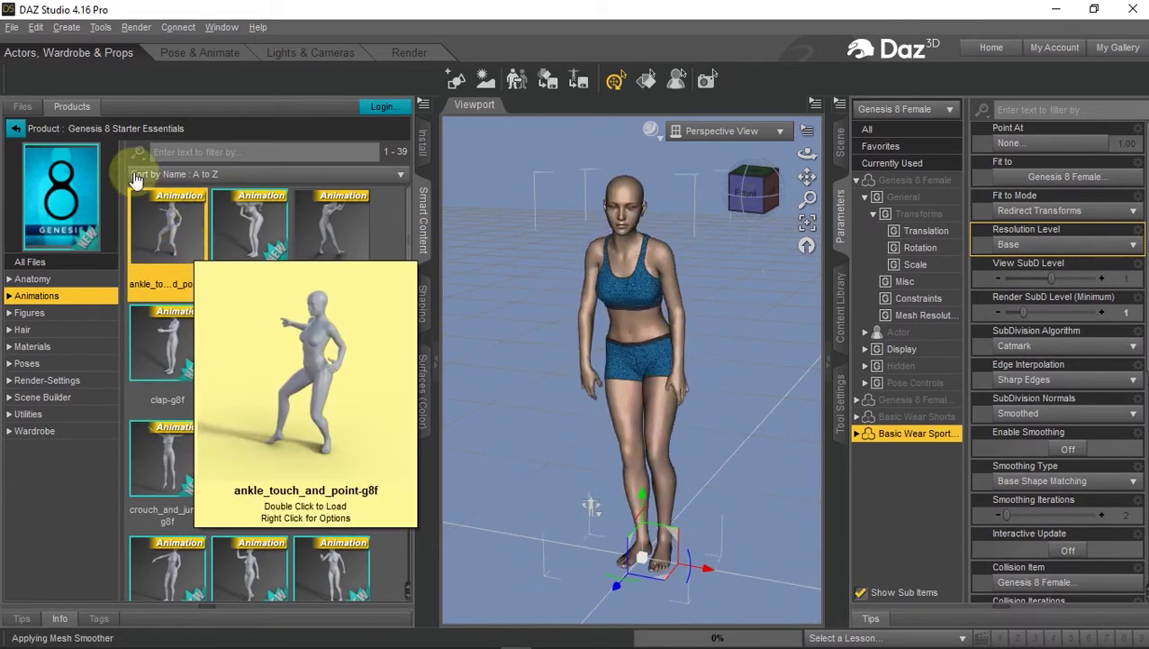
click(191, 60)
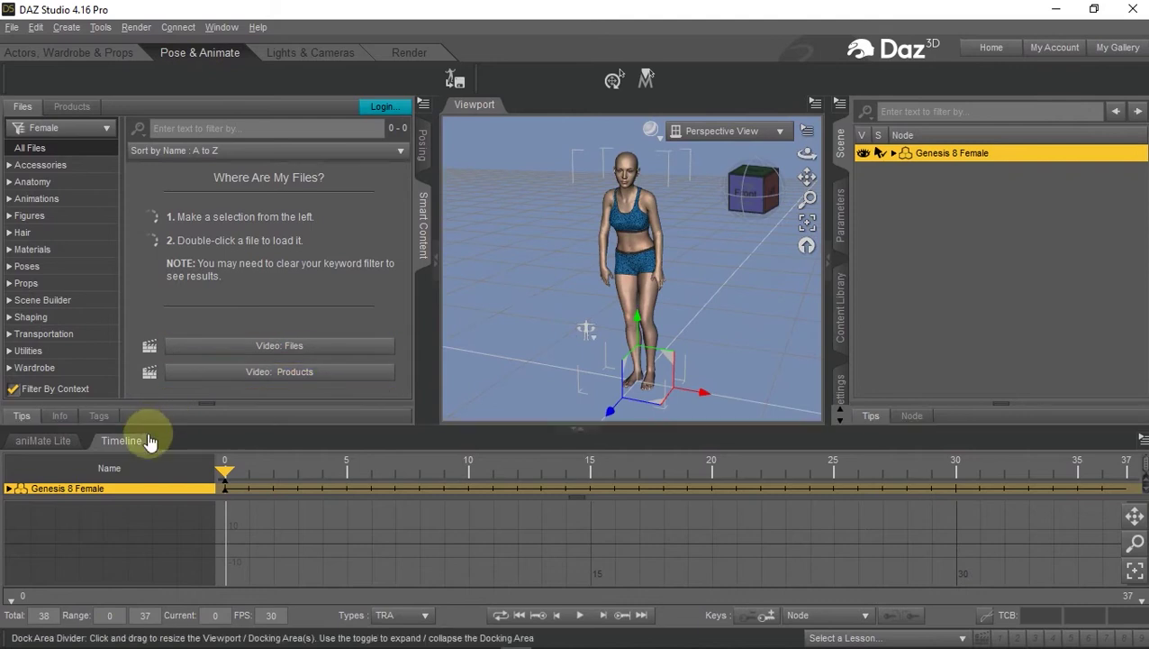
- Bake the ankle-touch aniMate2 clip into Studio keyframes spanning frames 0–37
click(45, 441)
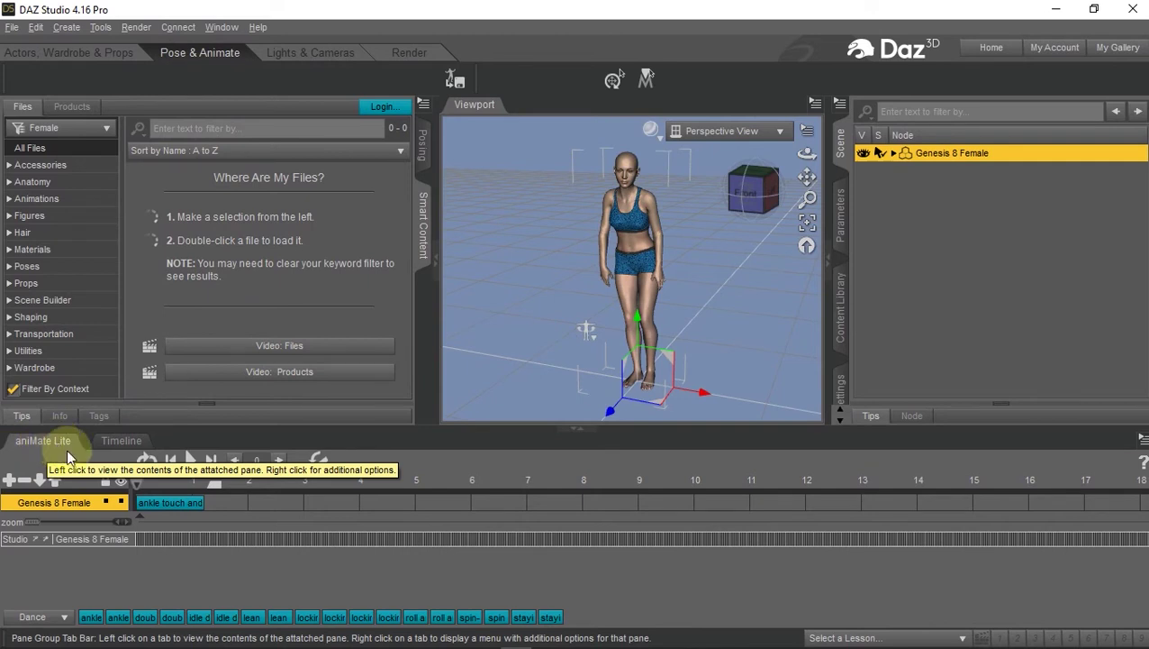
click(171, 510)
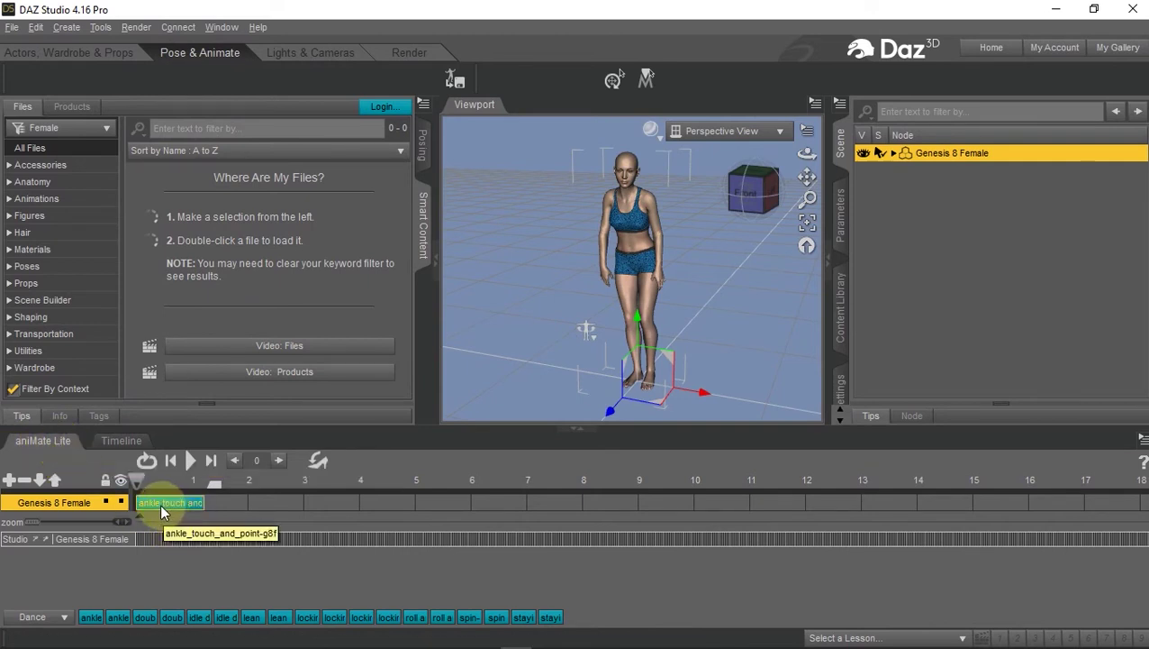
right_click(398, 459)
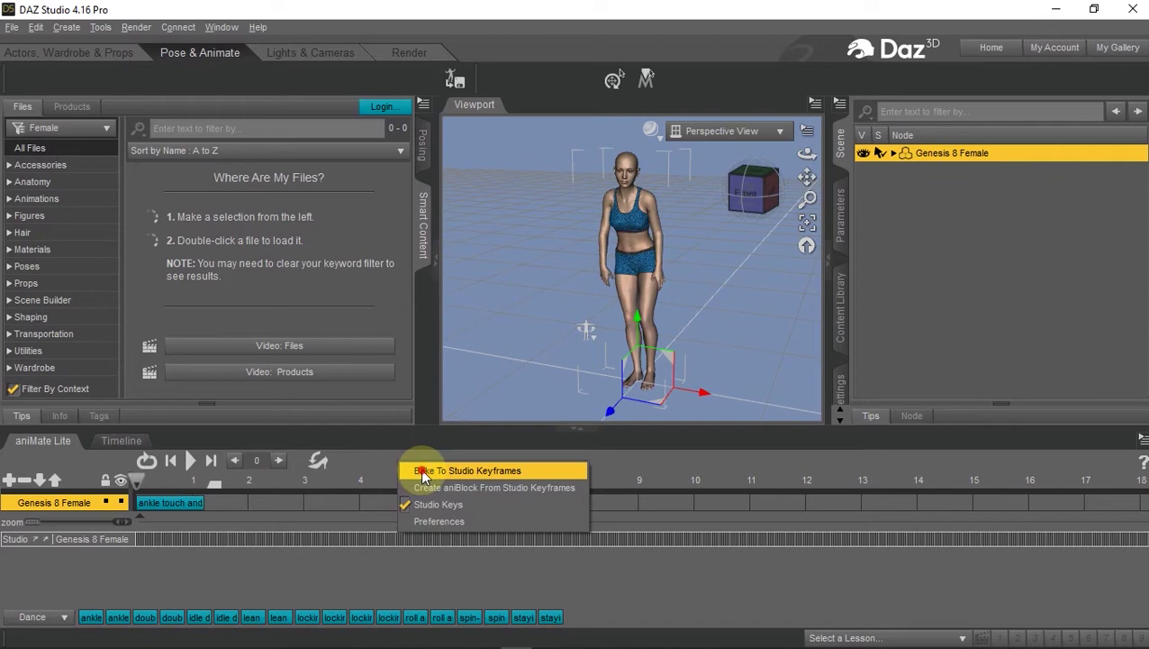
click(421, 469)
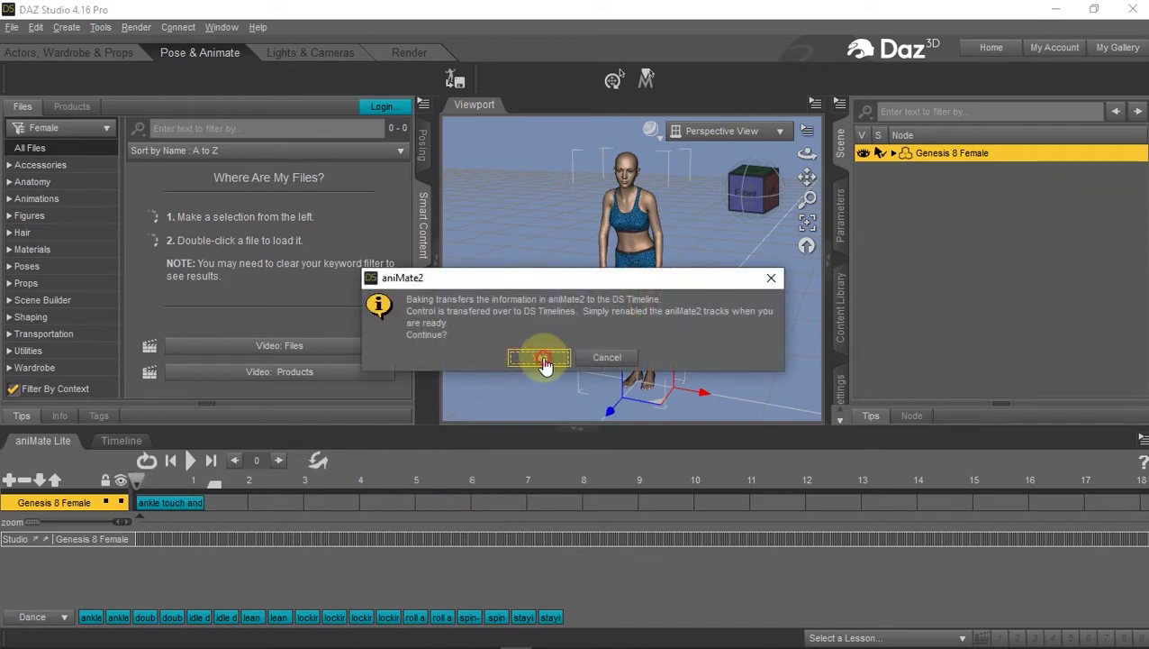
click(543, 360)
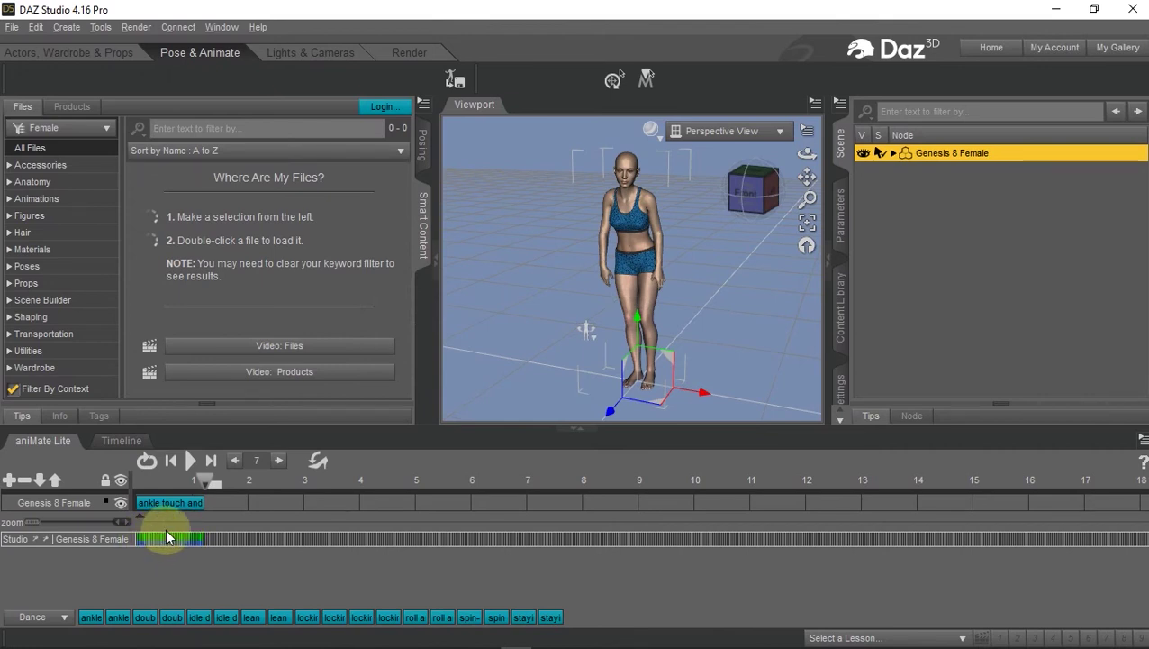
click(122, 443)
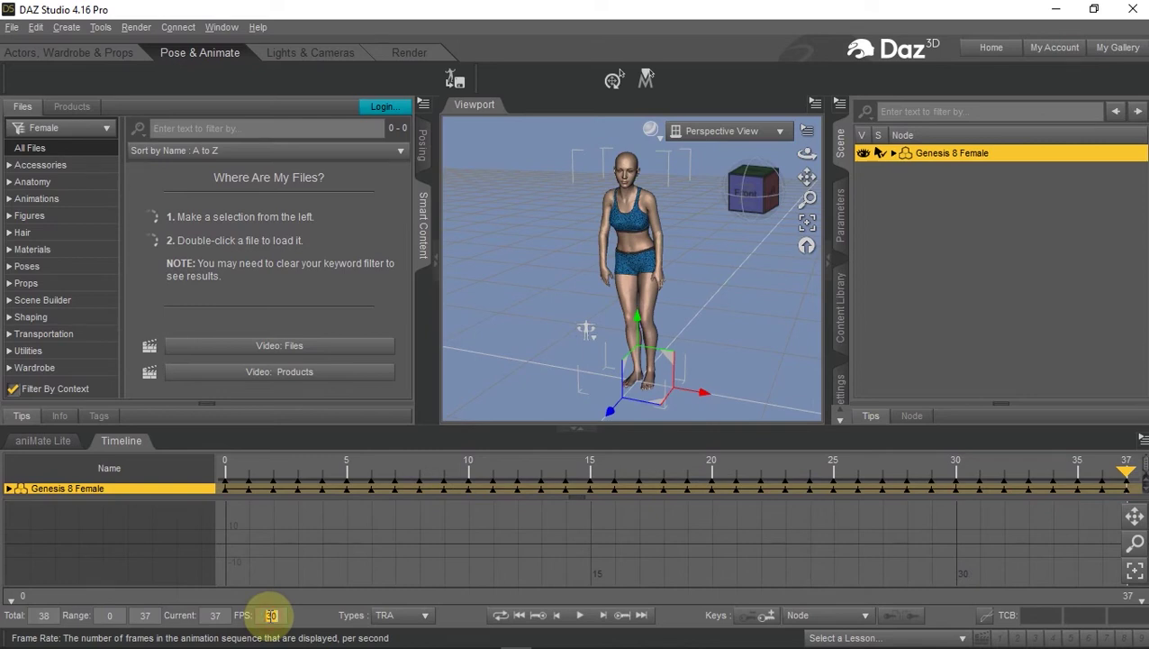
- Change the timeline frame rate from 30 to 24 FPS, leaving 30 frames (0–29)
text(1)
key(Return)
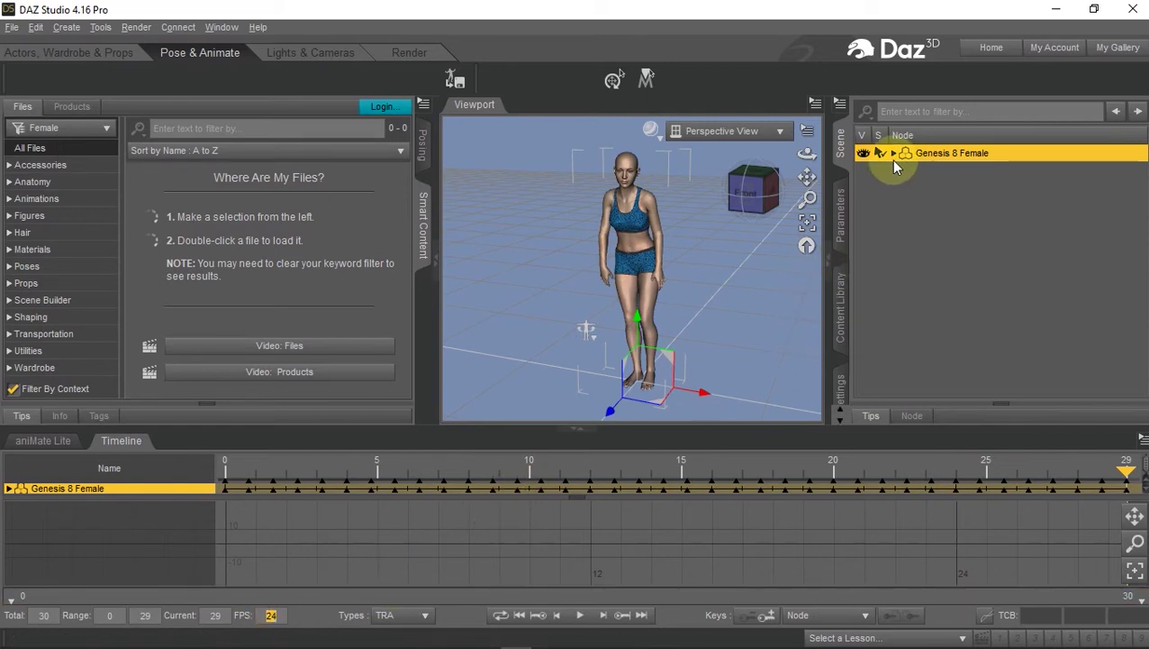
- Export the dance as BioVision file 'Dancing .bvh', accepting the default BVH exporter options
click(13, 28)
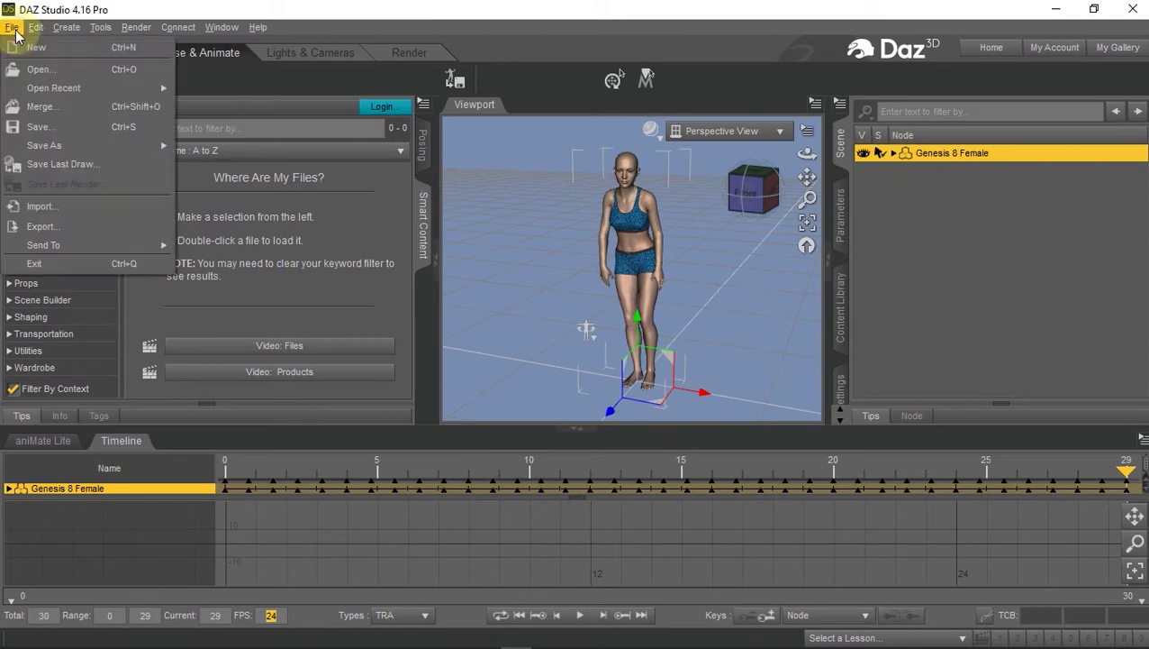
click(73, 227)
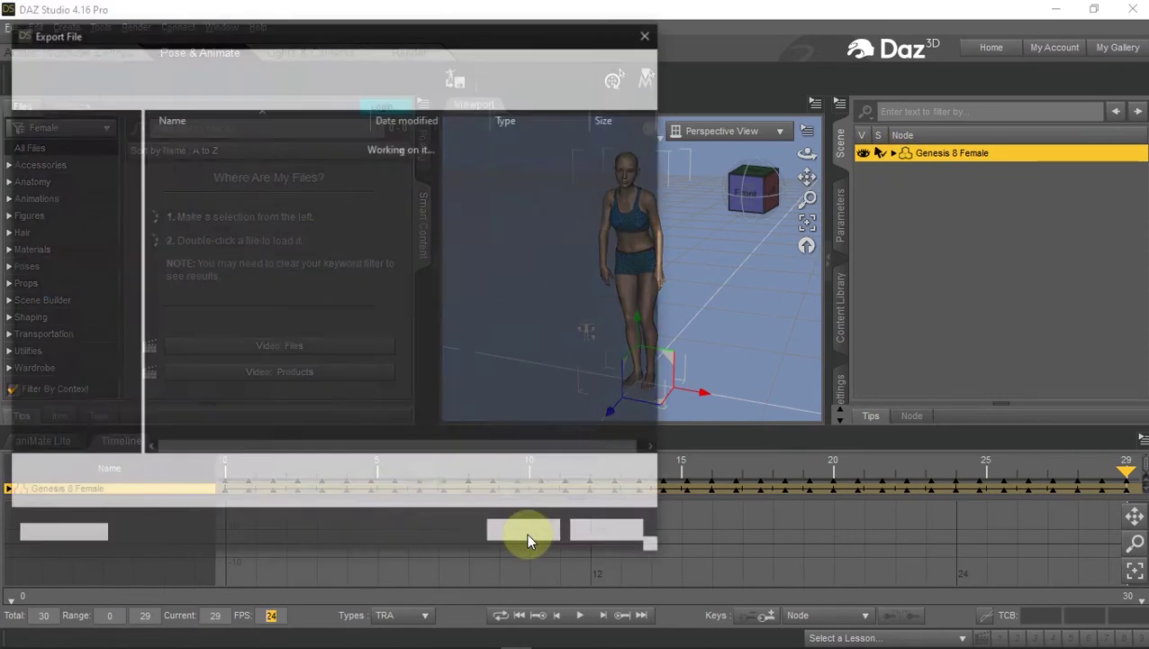
text(Dance)
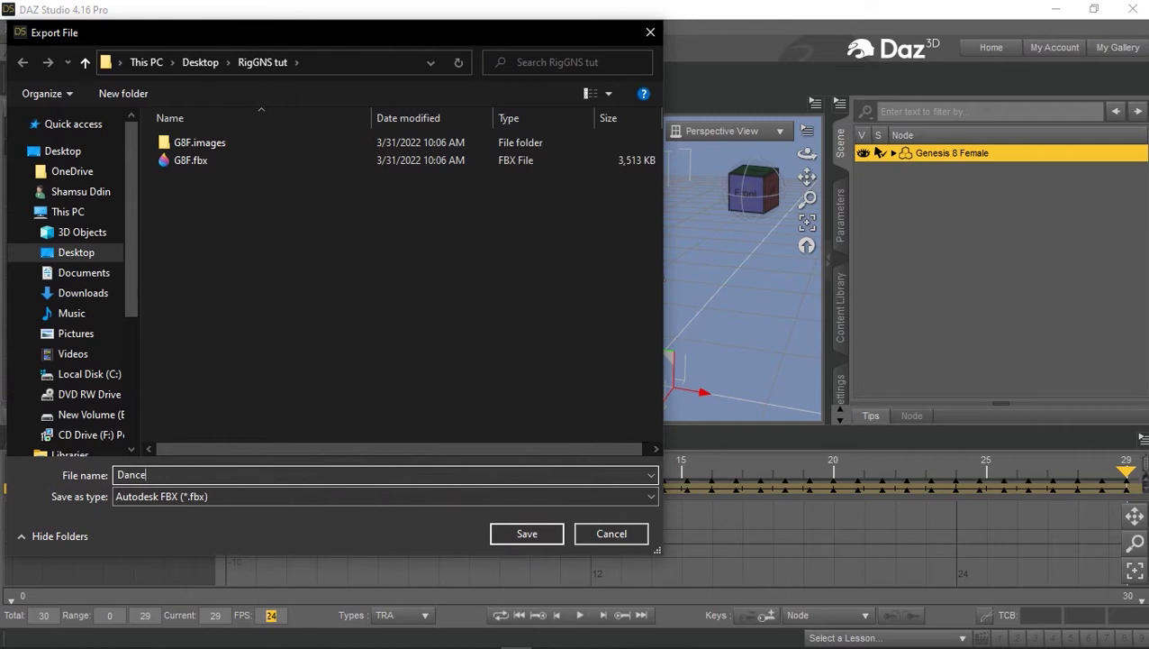
key(BackSpace)
text(ing)
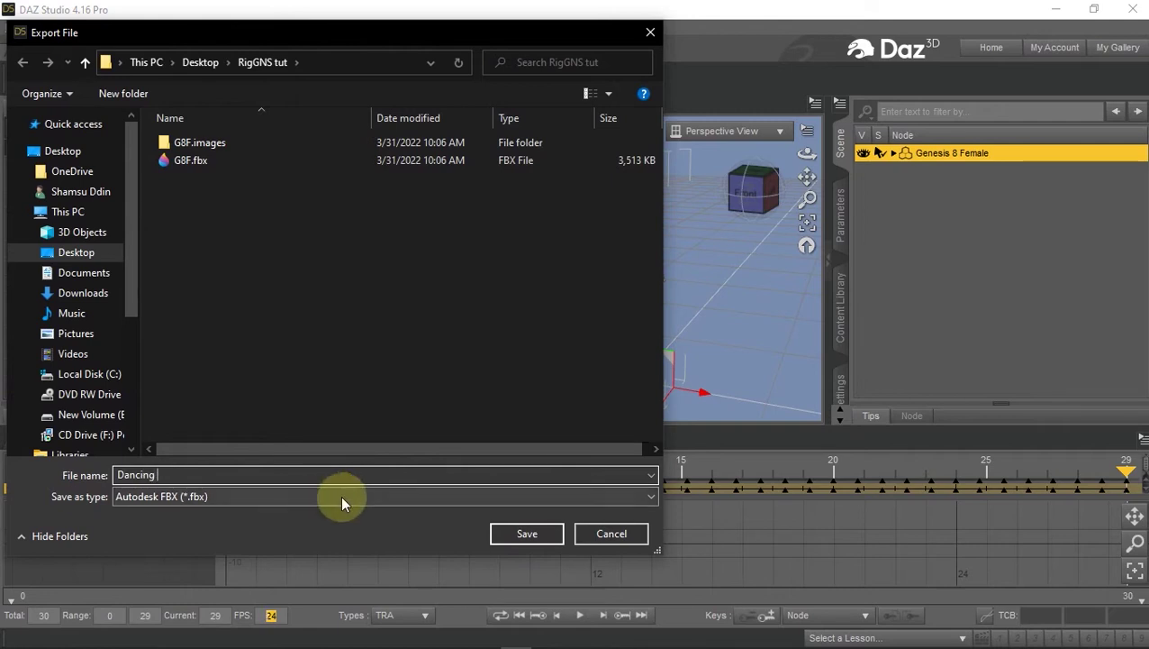
click(341, 496)
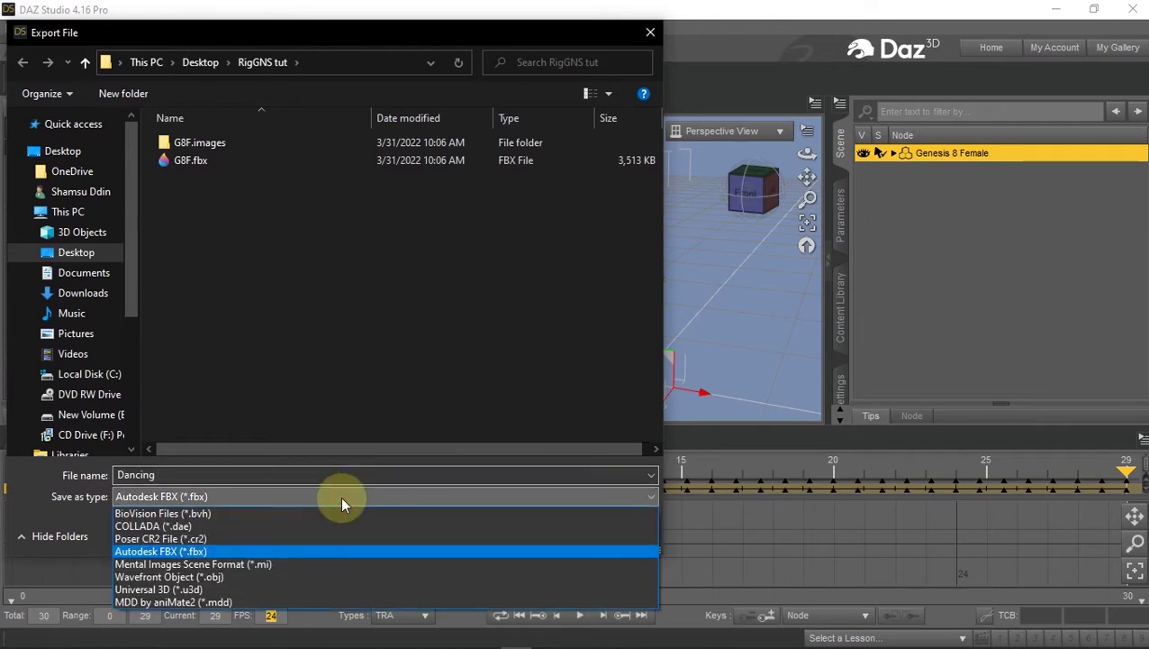
click(256, 515)
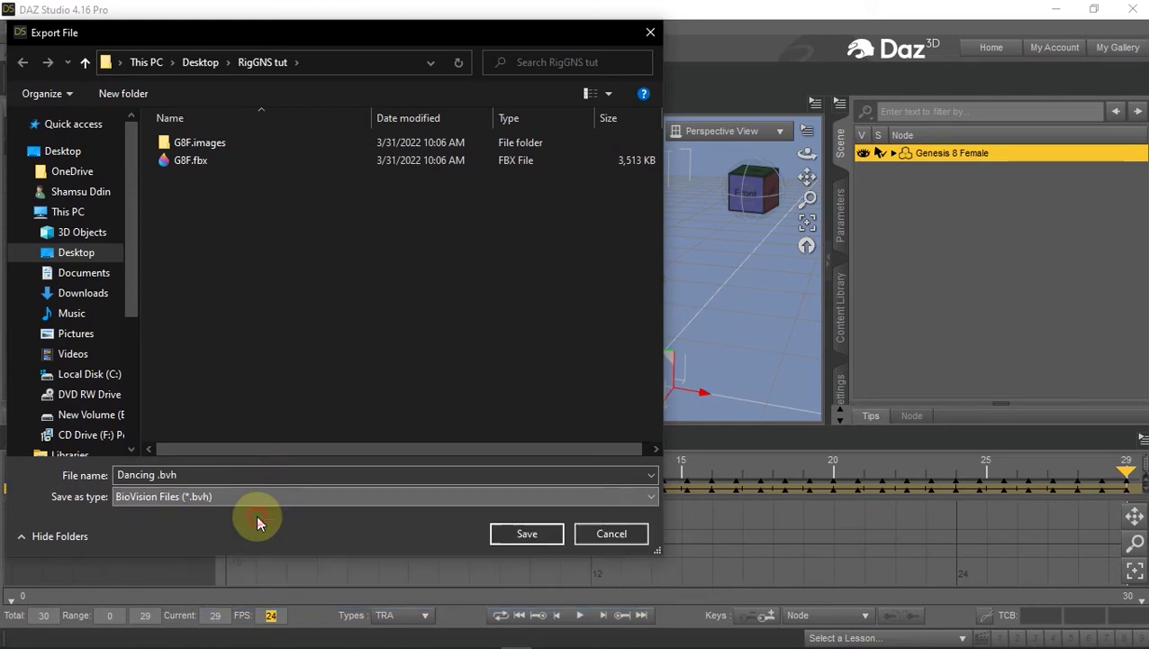
click(514, 534)
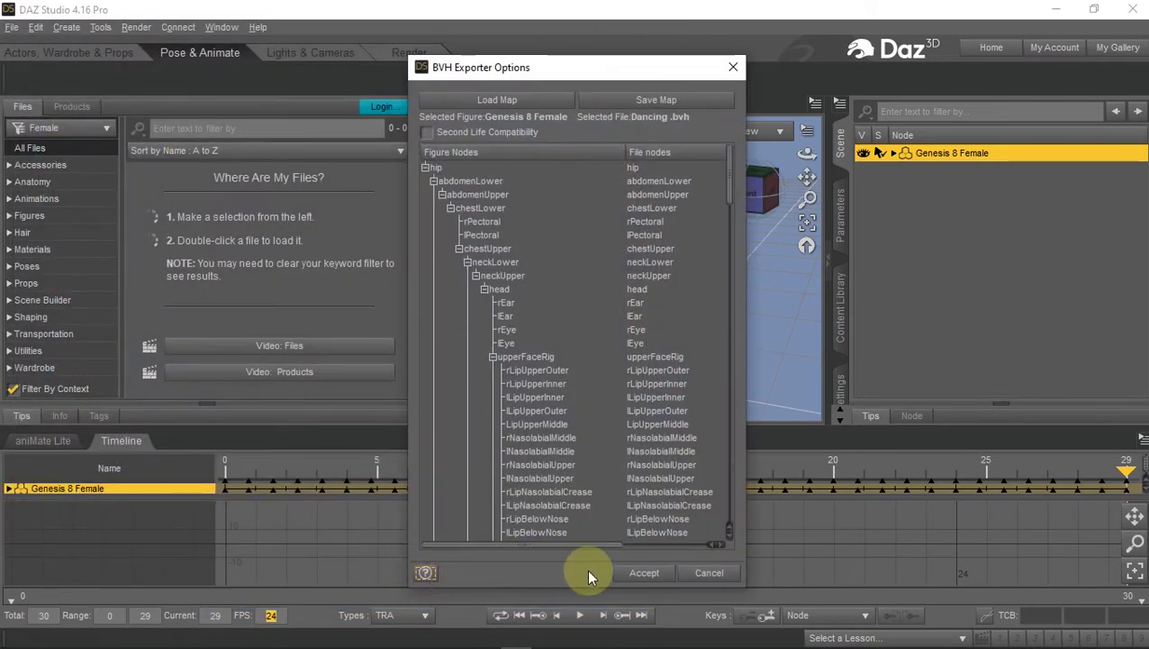
click(633, 574)
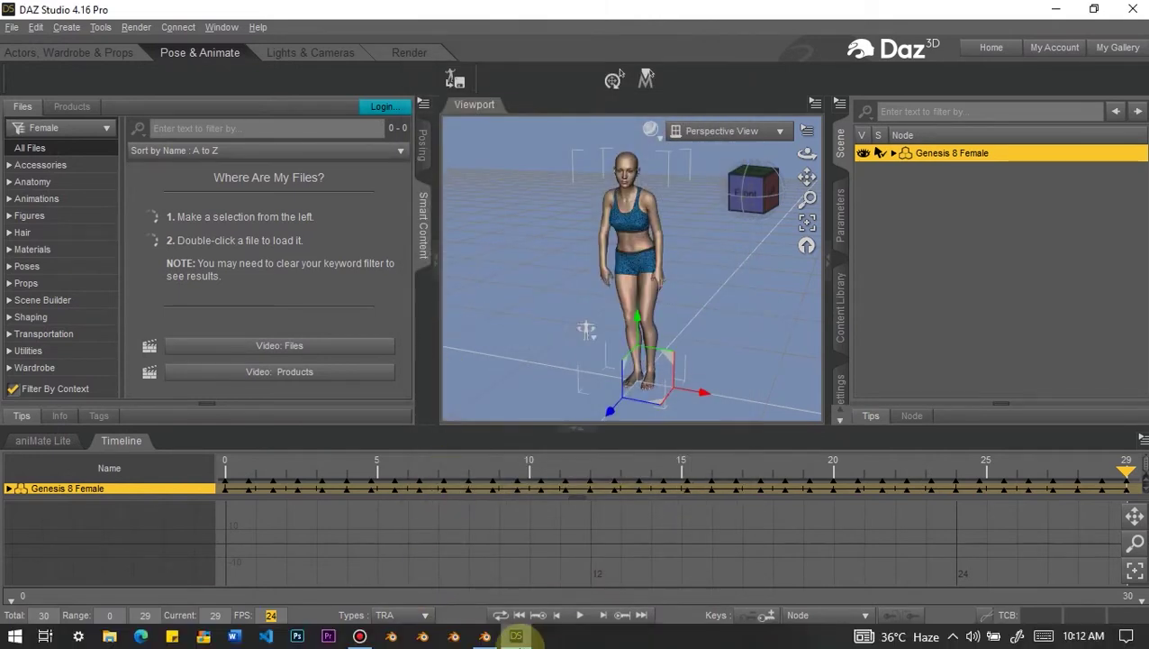
- In Blender's Rig GNS tab, collapse Rig-GNS and Rig Figure, expand Animations, and start a BVH import
click(485, 635)
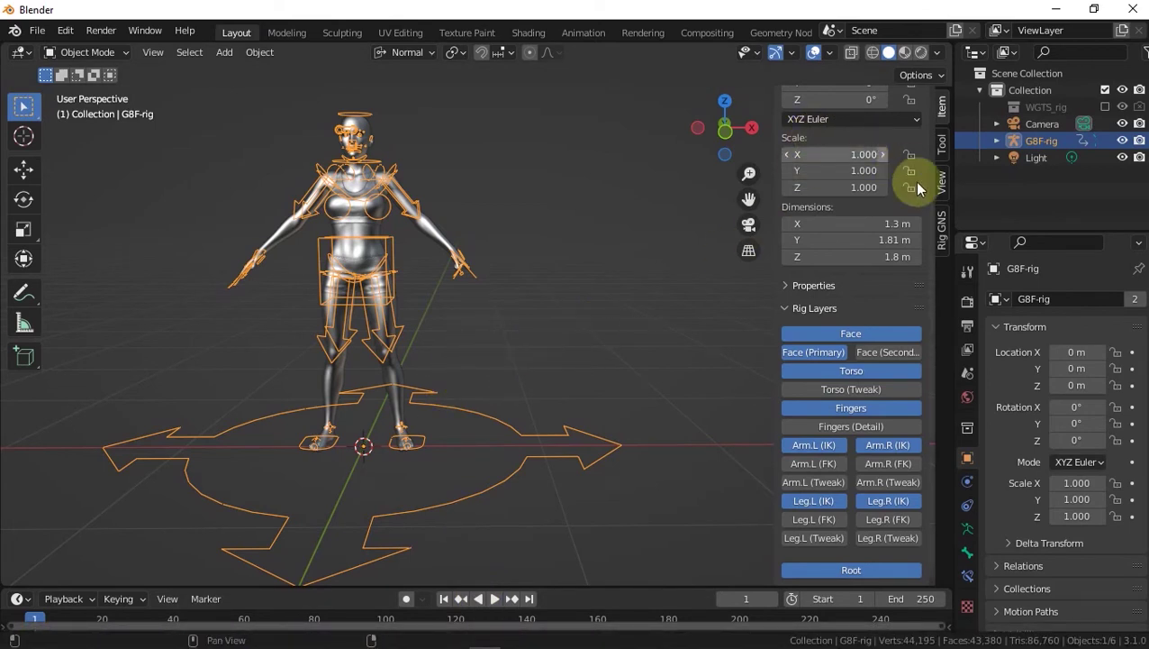
click(942, 236)
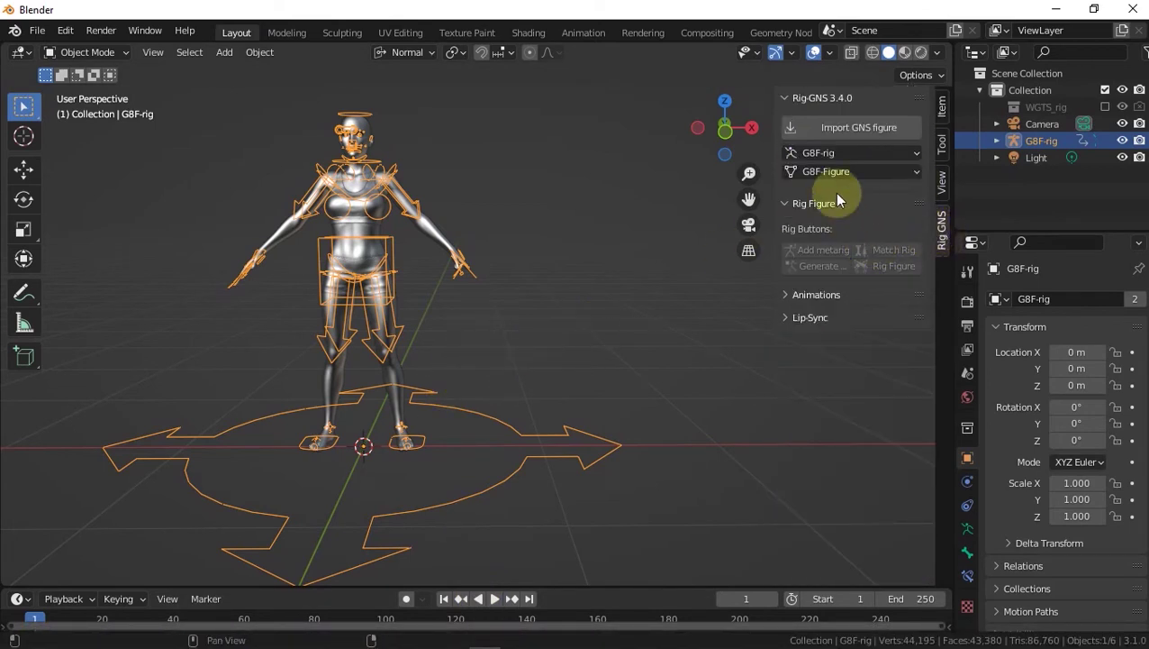
click(786, 98)
click(790, 121)
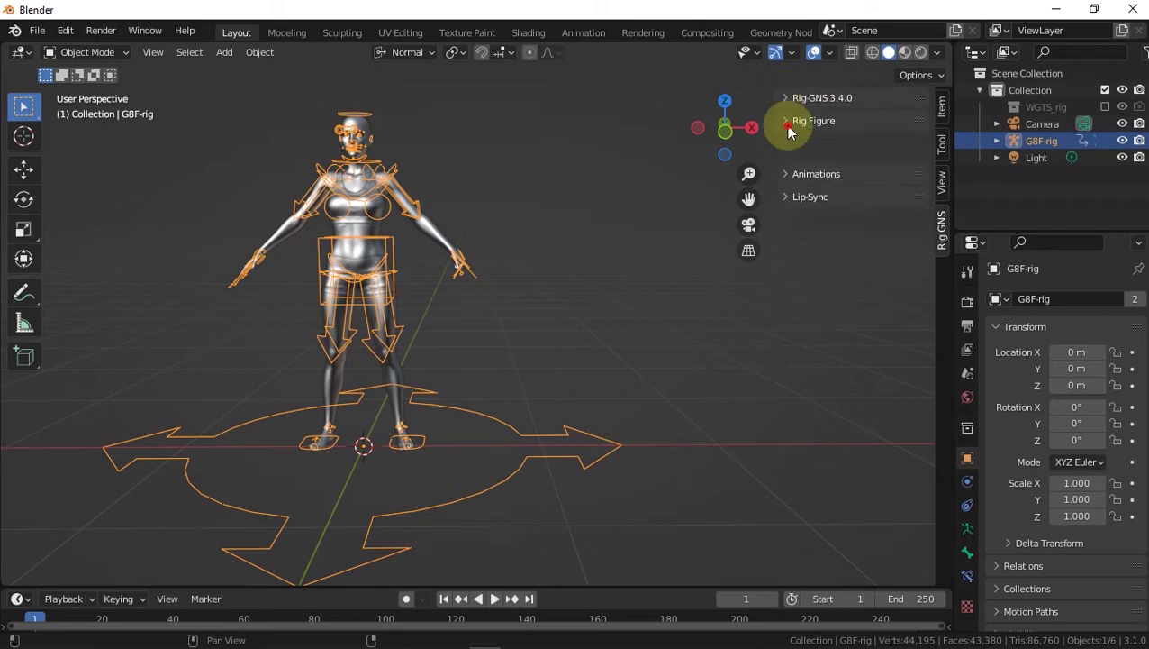
click(796, 144)
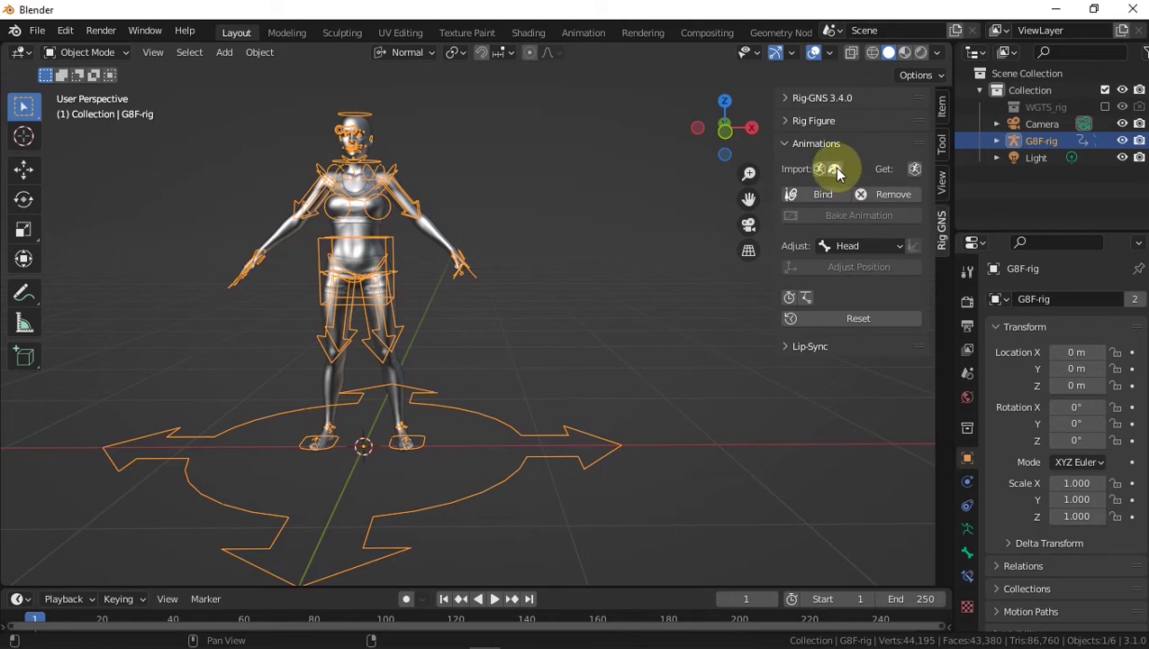
click(834, 168)
- Import Dancing .bvh from Desktop > RigGNS tut and preview its playback
click(236, 272)
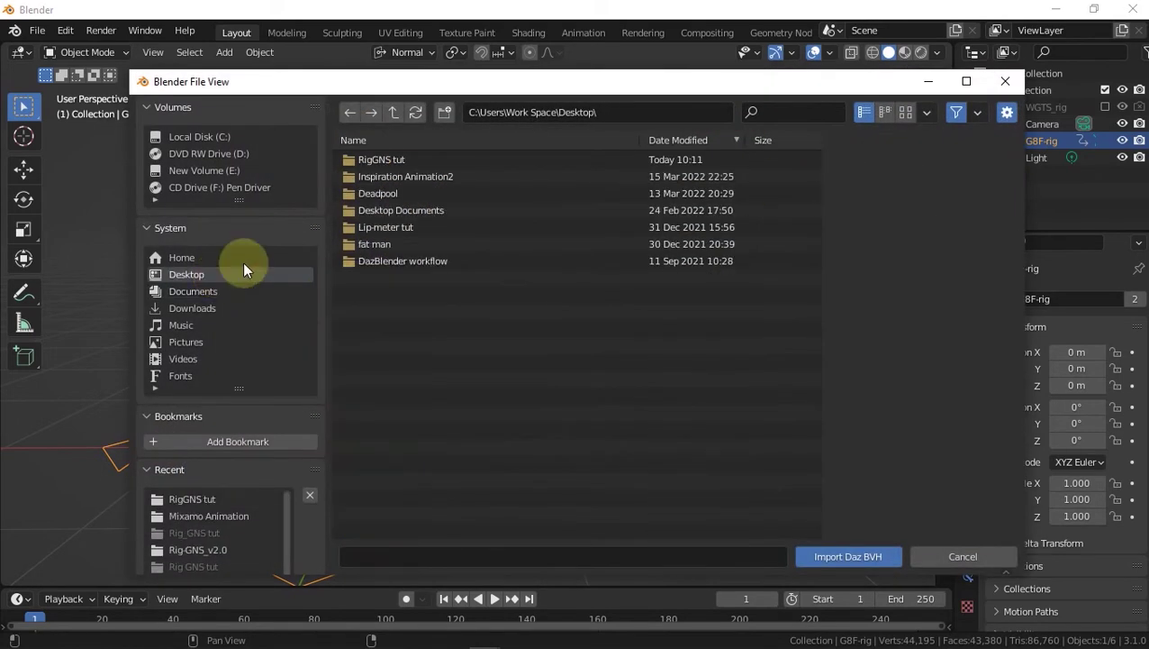
click(381, 160)
click(402, 178)
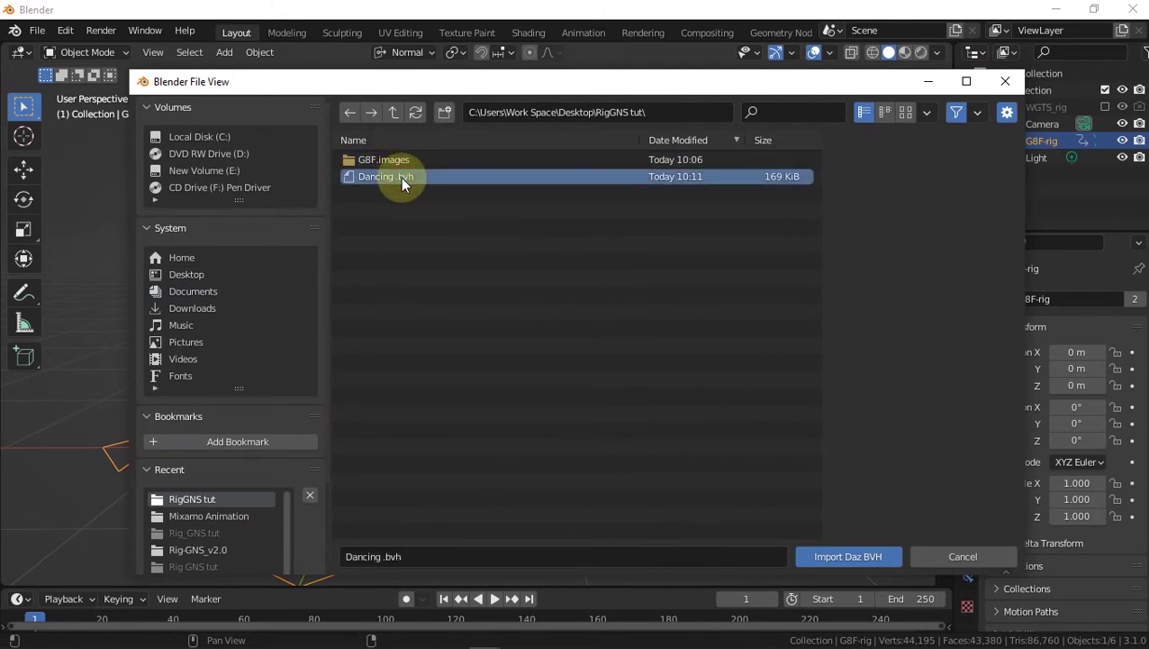
click(848, 556)
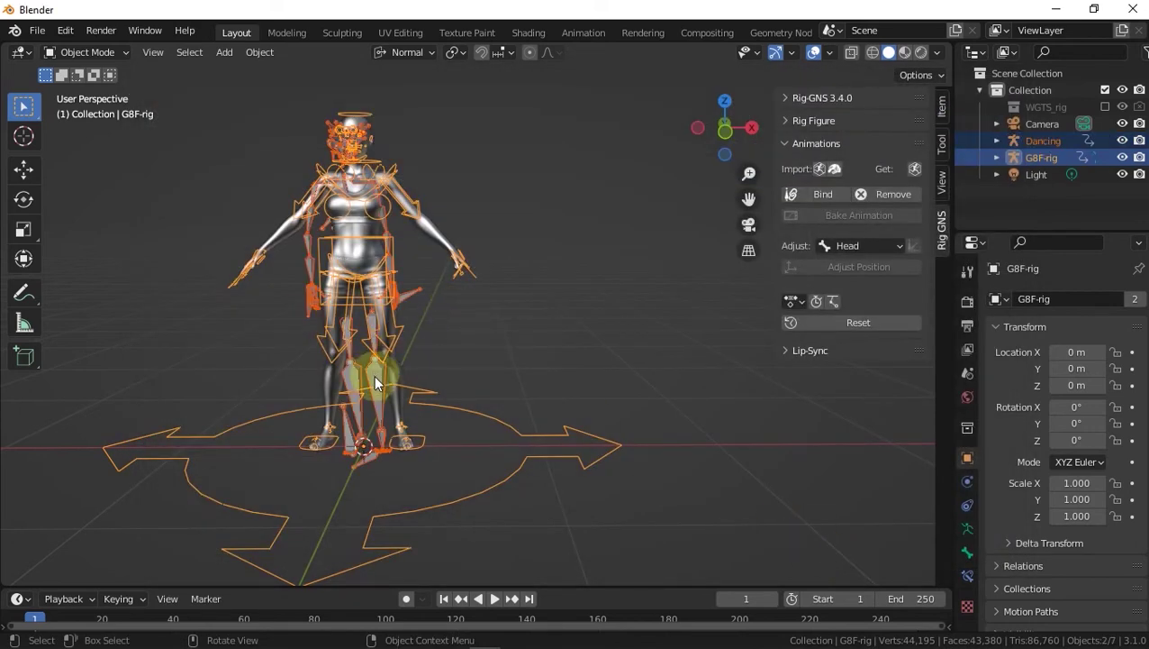
key(space)
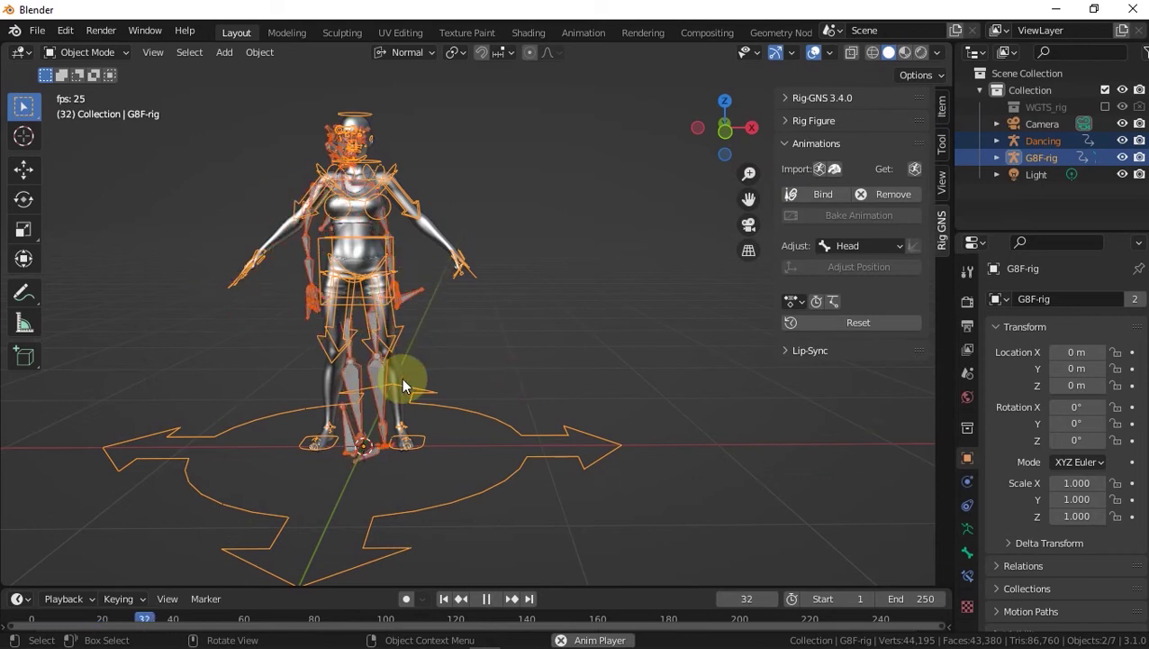
key(space)
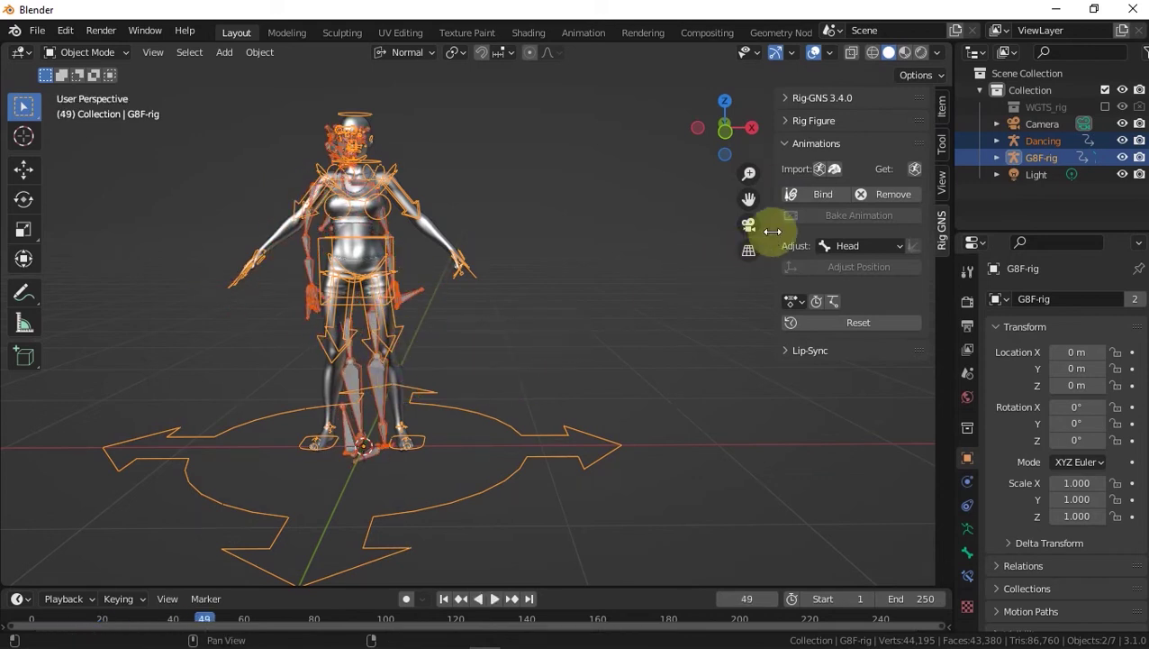
- Bind the Dancing animation to the G8F-rig and play the dance
click(821, 195)
key(space)
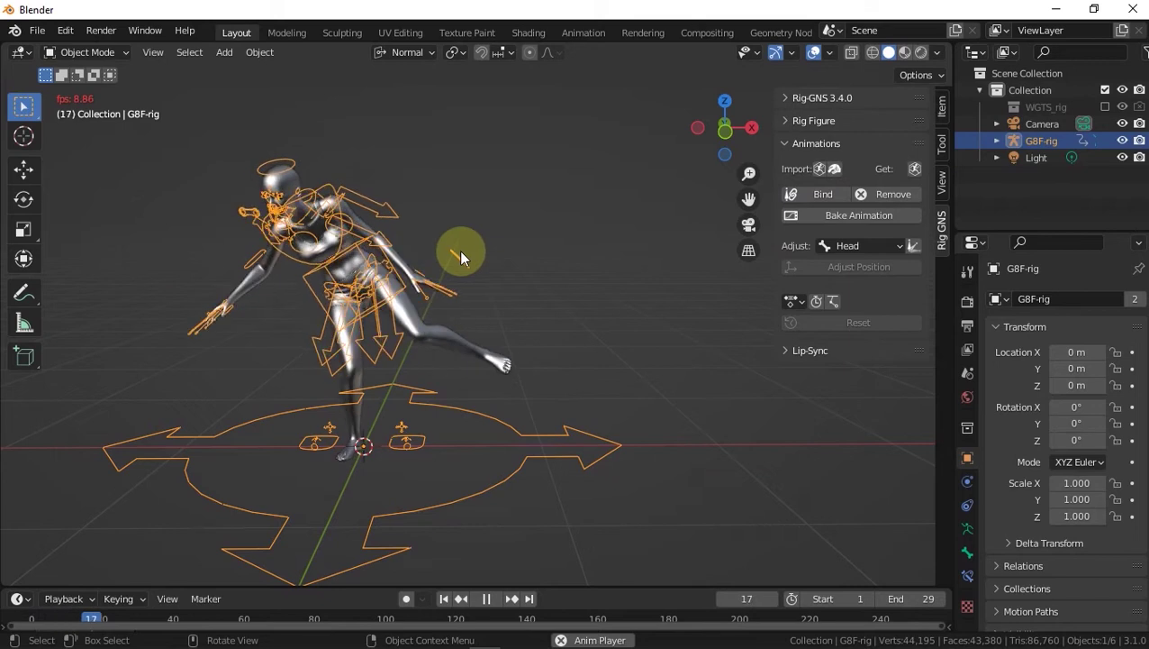
key(Escape)
- Display the figure with MatCap viewport shading and Texture colour
mouse_move(347, 269)
middle_down()
mouse_move(295, 257)
mouse_move(495, 243)
mouse_move(630, 180)
middle_up()
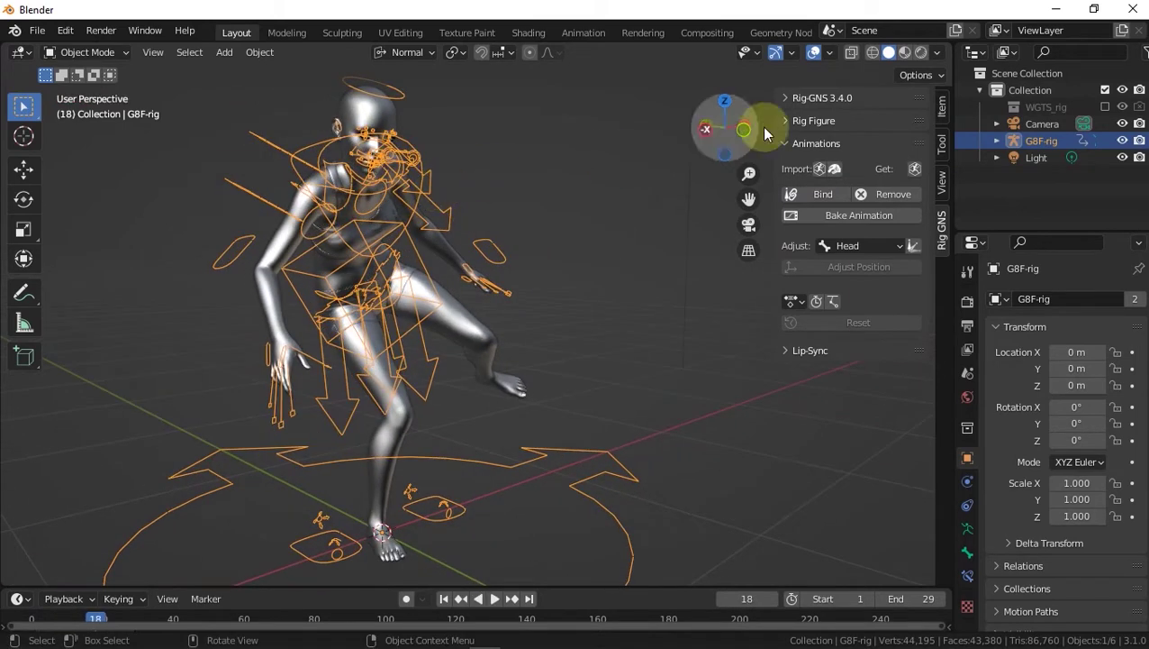
click(938, 52)
click(922, 133)
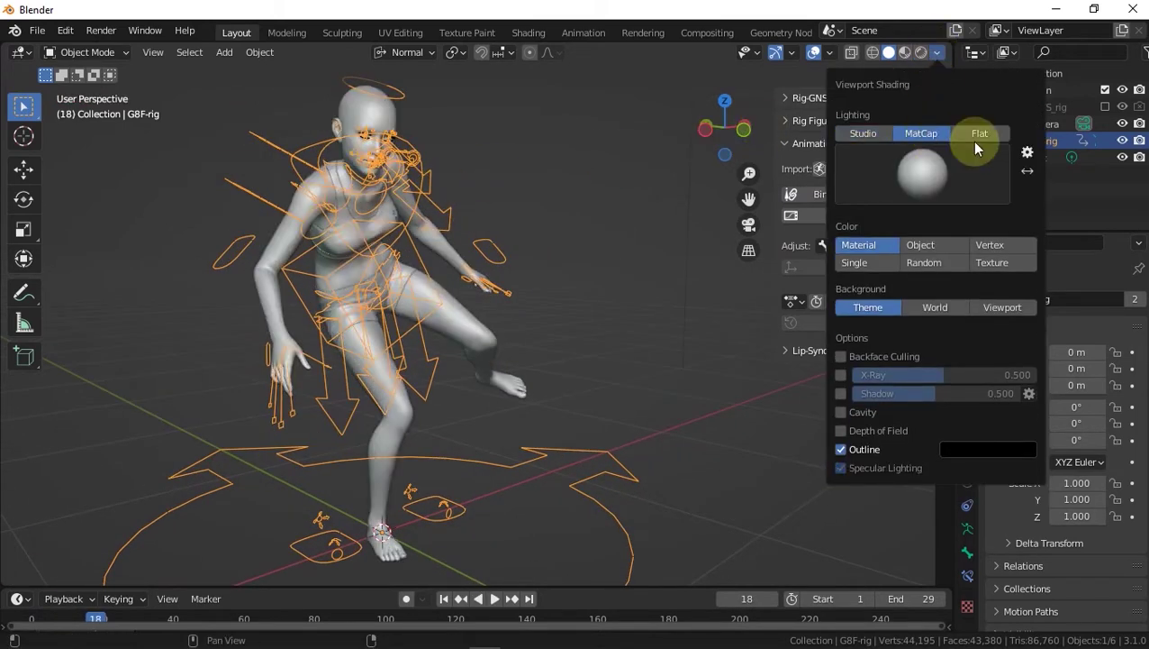
click(1005, 266)
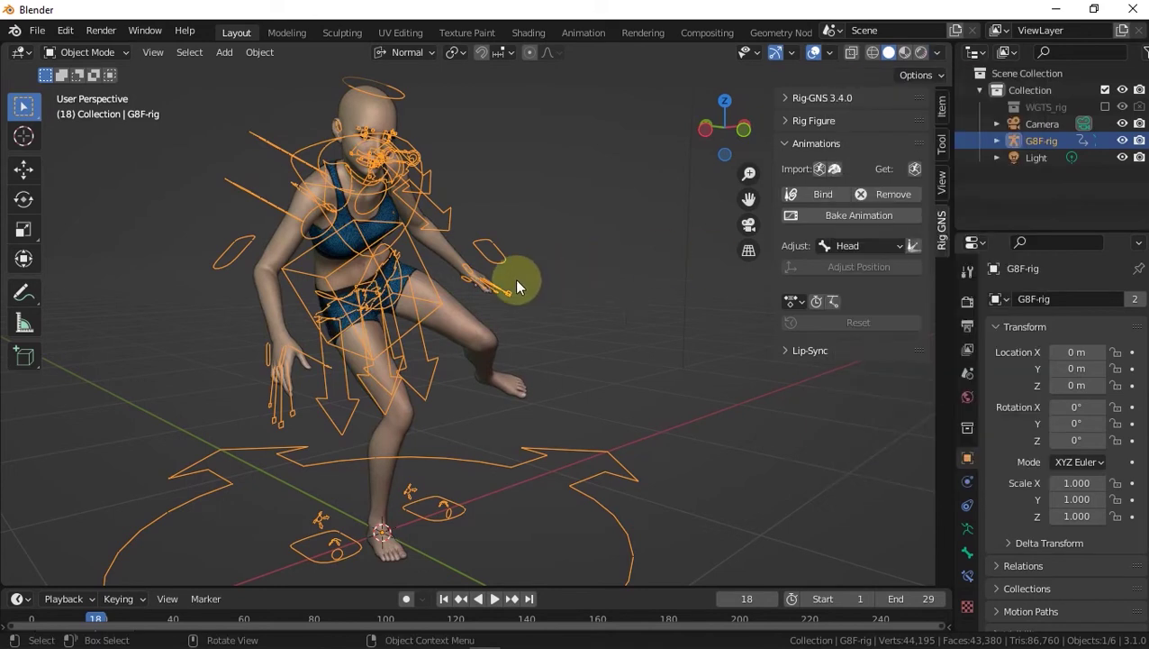
- Tilt the figure's head back using the Head adjustment, then play the dance
middle_drag(514, 279, 418, 238)
scroll(418, 238, up, 3)
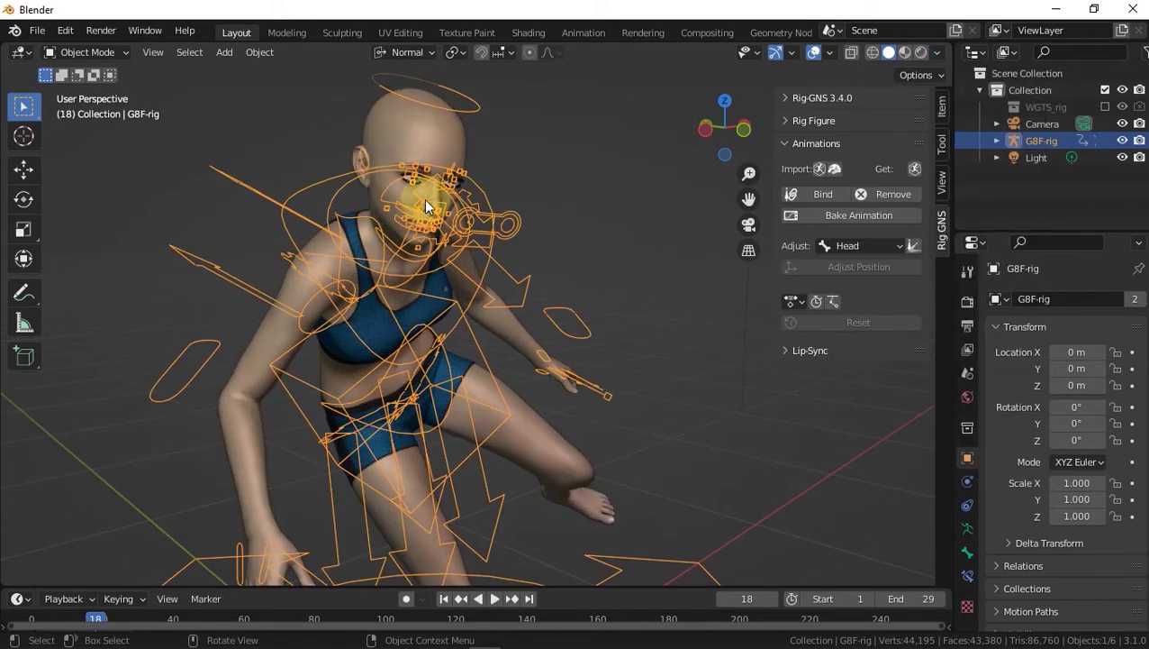
click(887, 250)
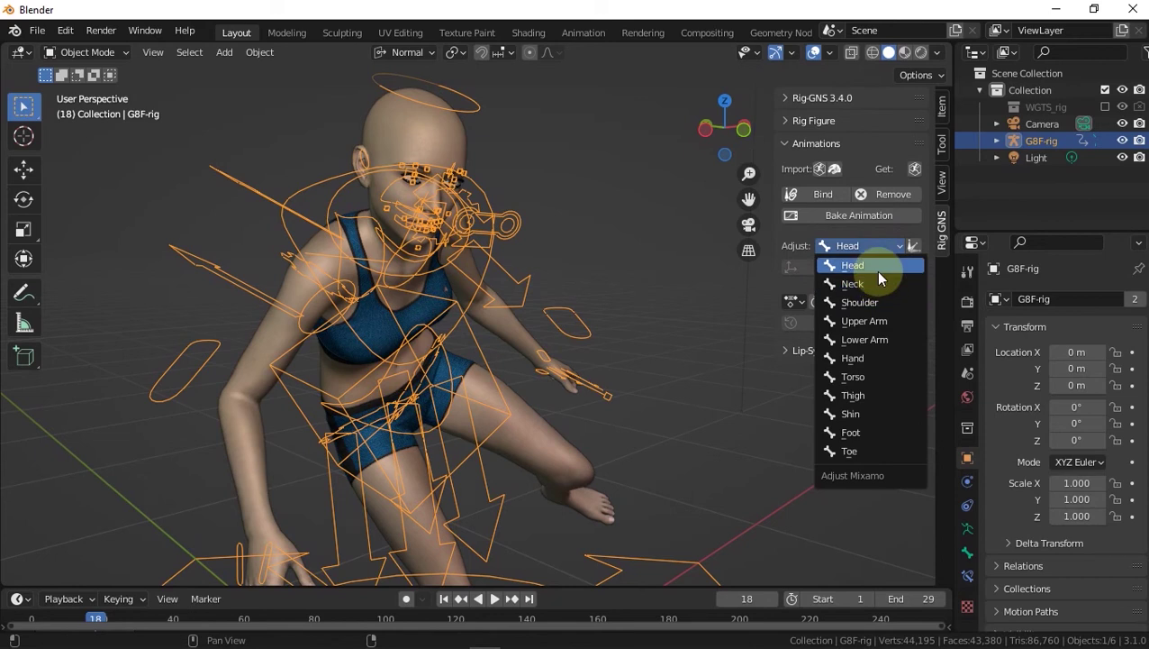
click(879, 270)
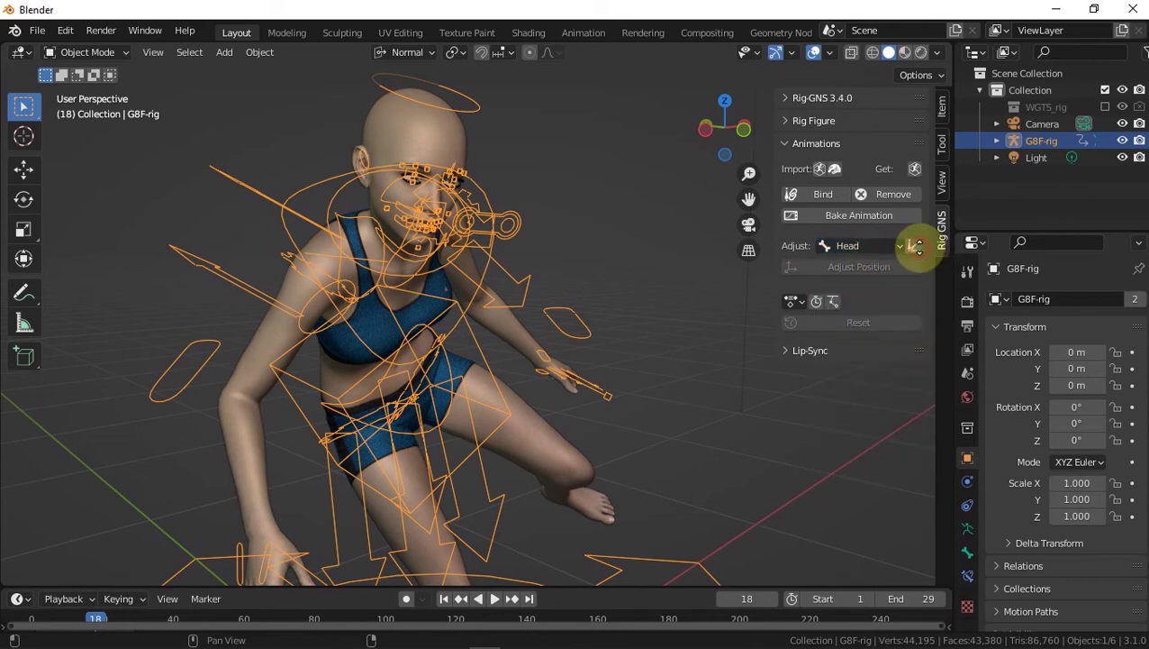
drag(914, 246, 887, 248)
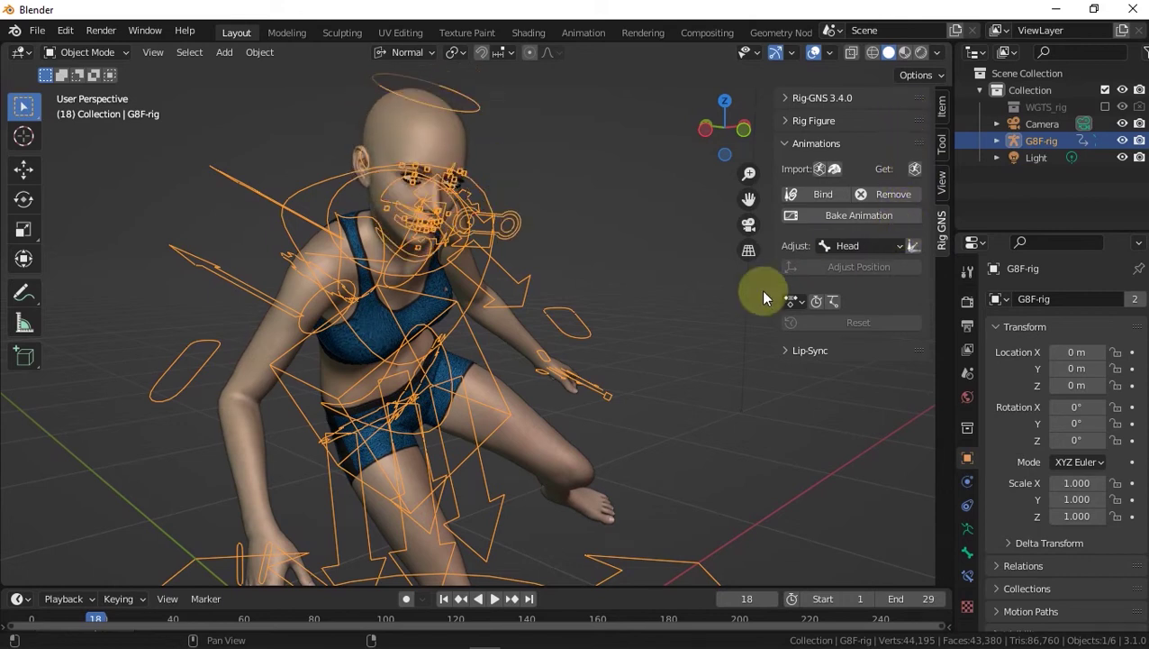
click(495, 599)
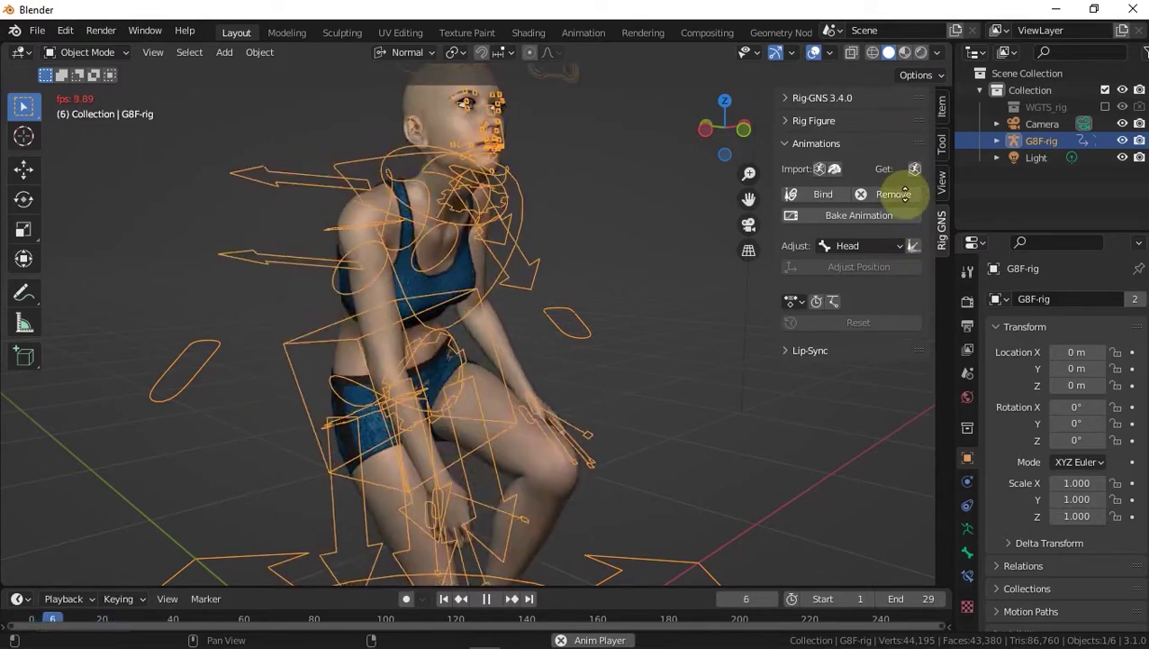
- Switch the adjustment target through Neck and Shoulder, settling on Thigh
click(862, 247)
click(860, 280)
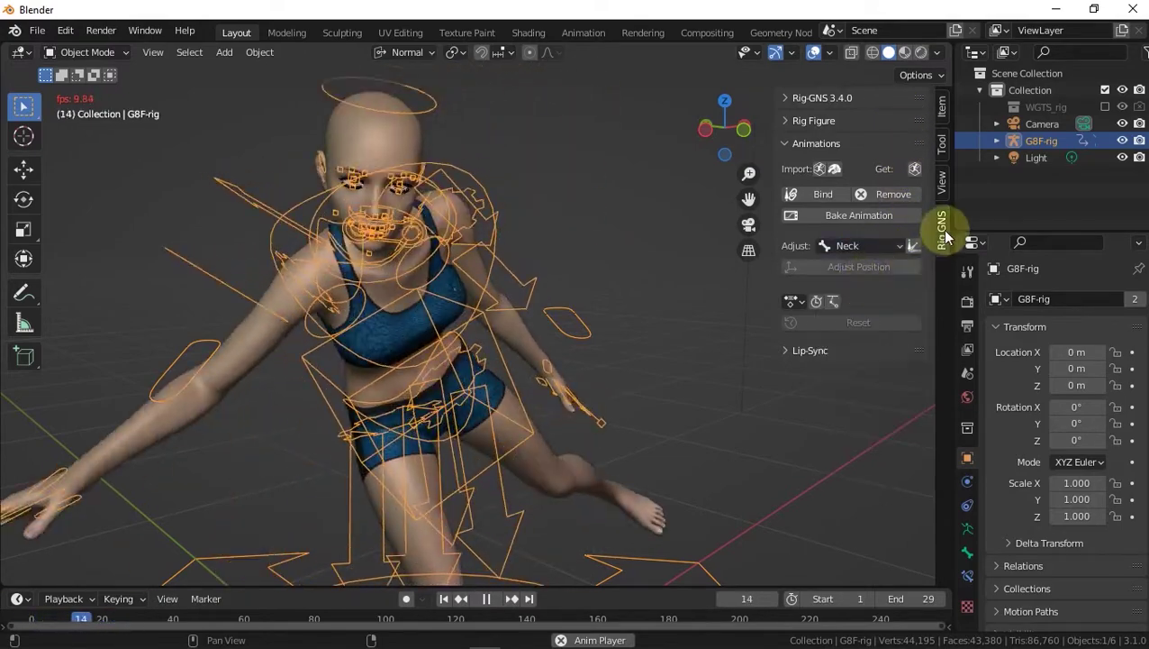
click(862, 245)
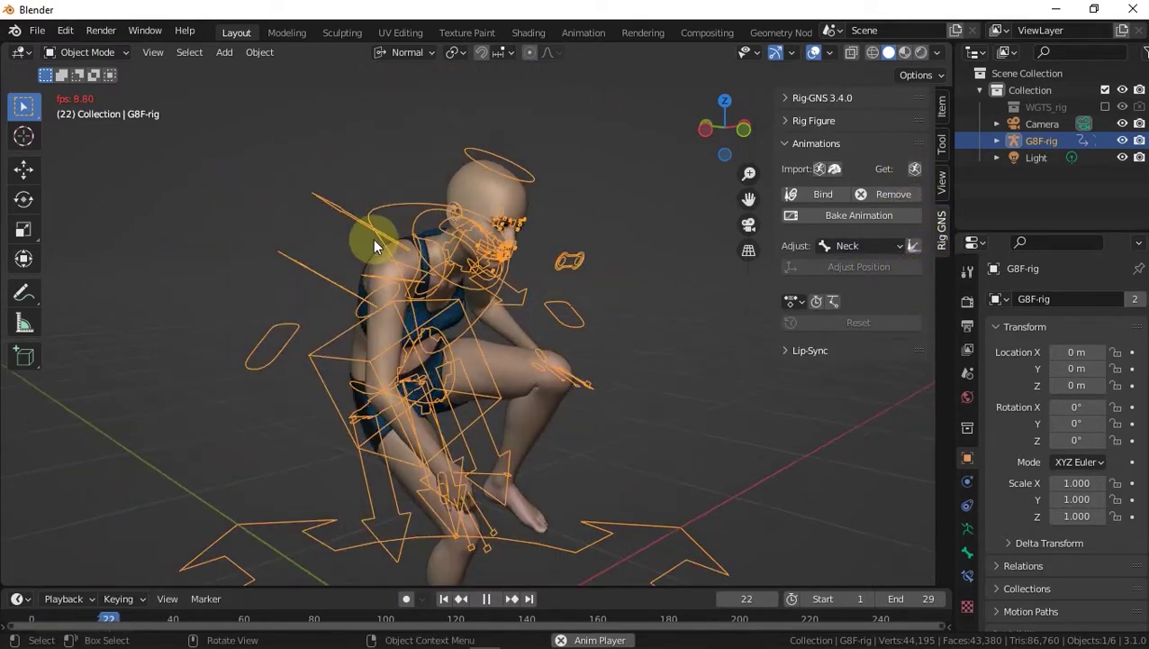
click(862, 298)
click(862, 246)
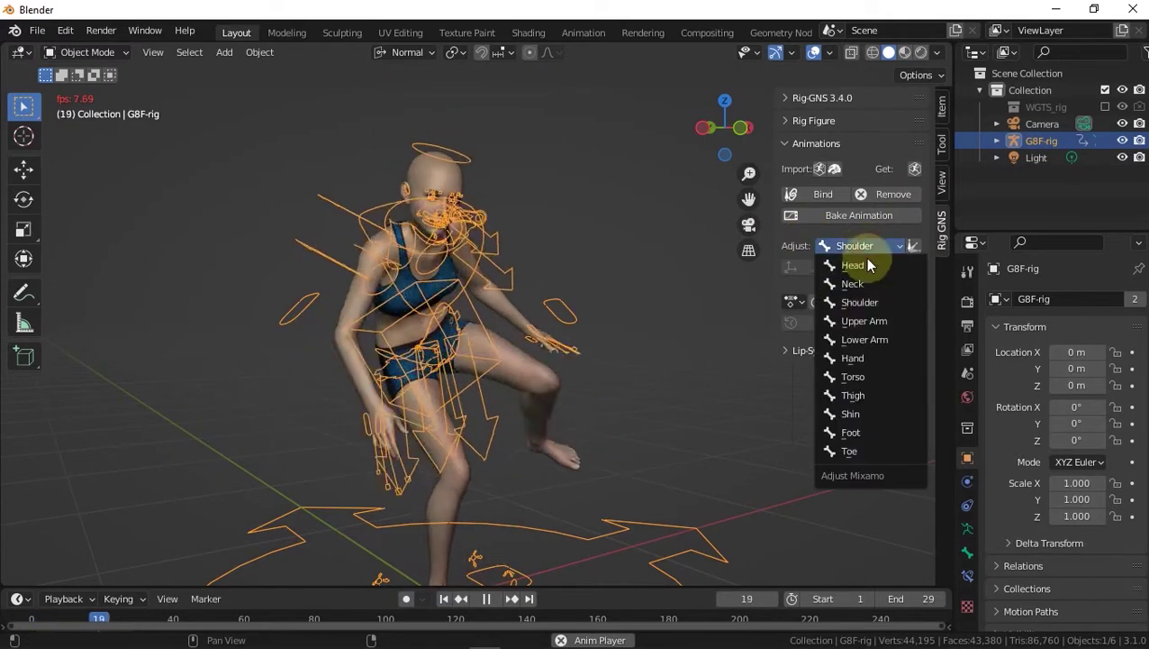
click(869, 395)
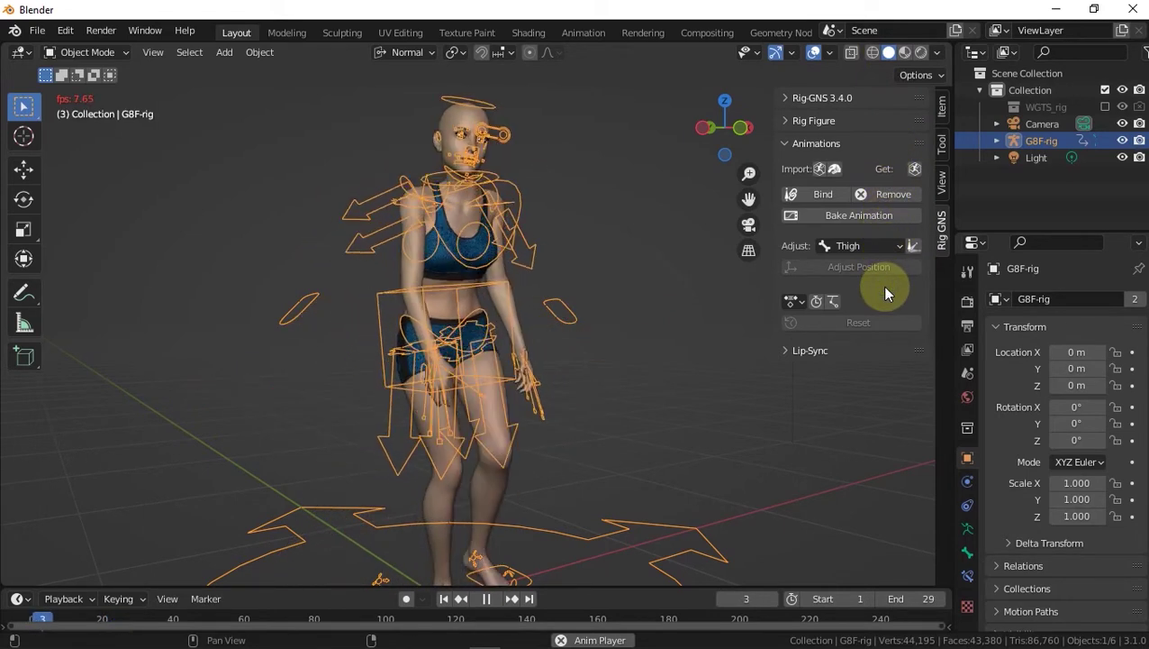
middle_drag(544, 174, 544, 209)
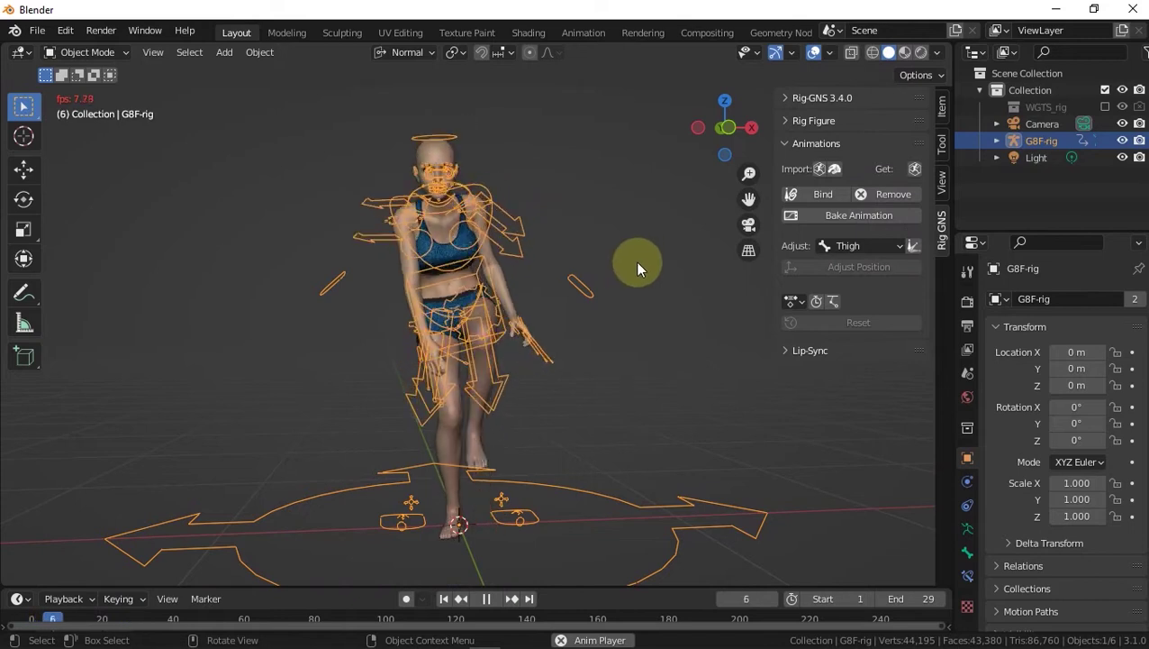
- Bake the dance into the Dancing action, then unlink that action from the G8F-rig
click(850, 216)
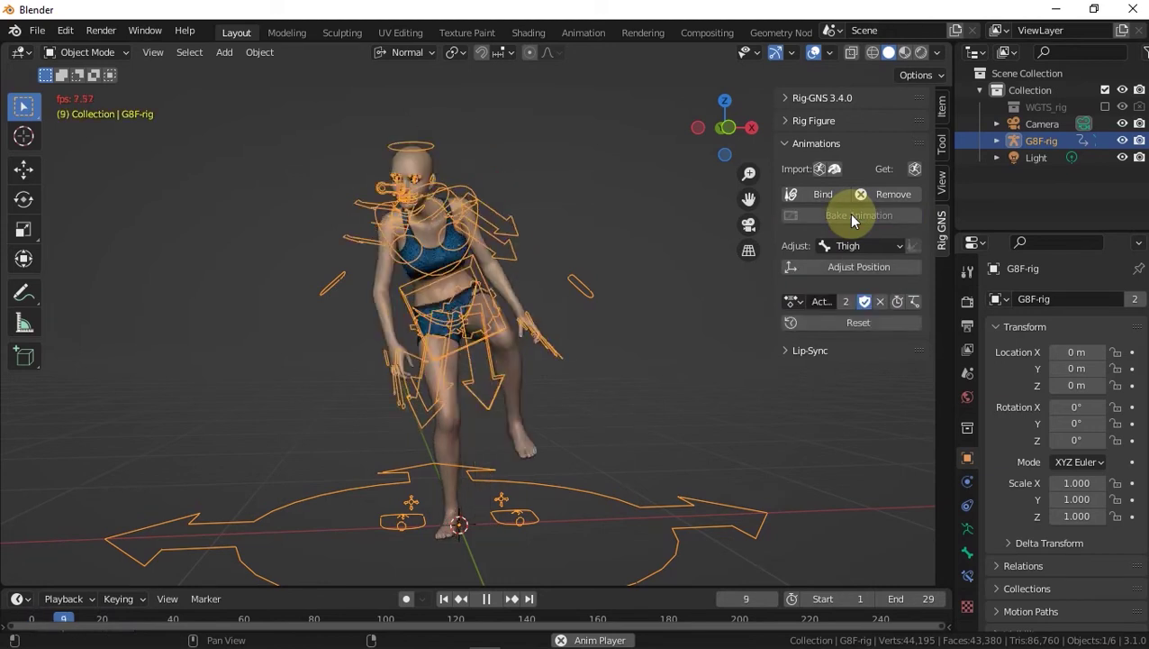
click(822, 300)
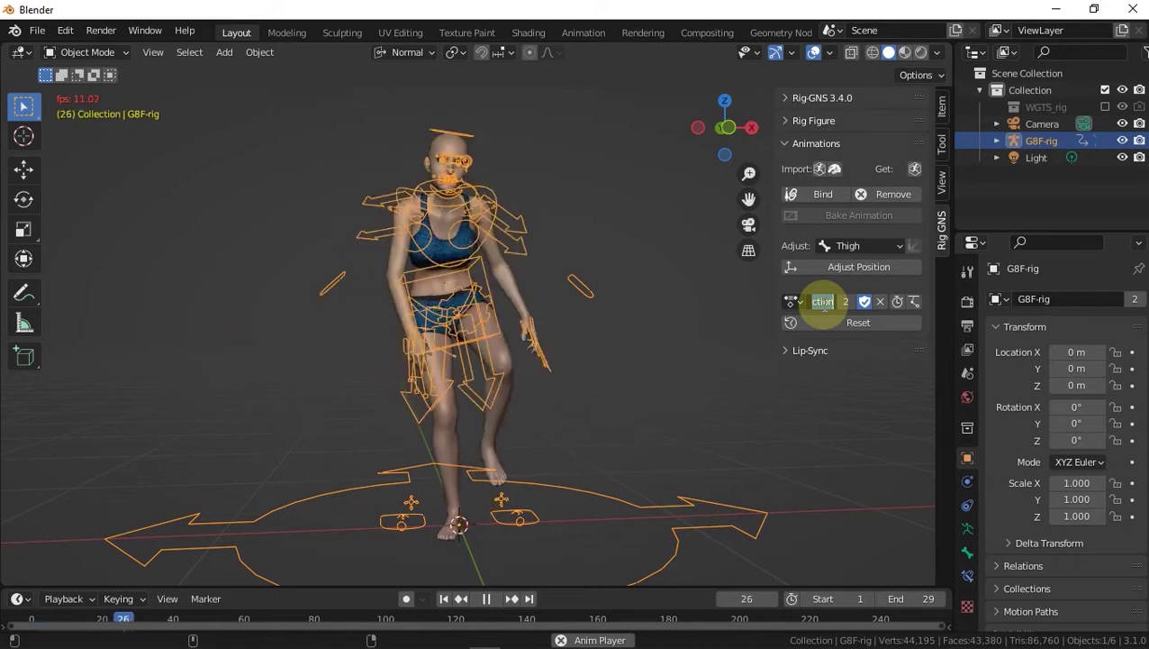
text(anu)
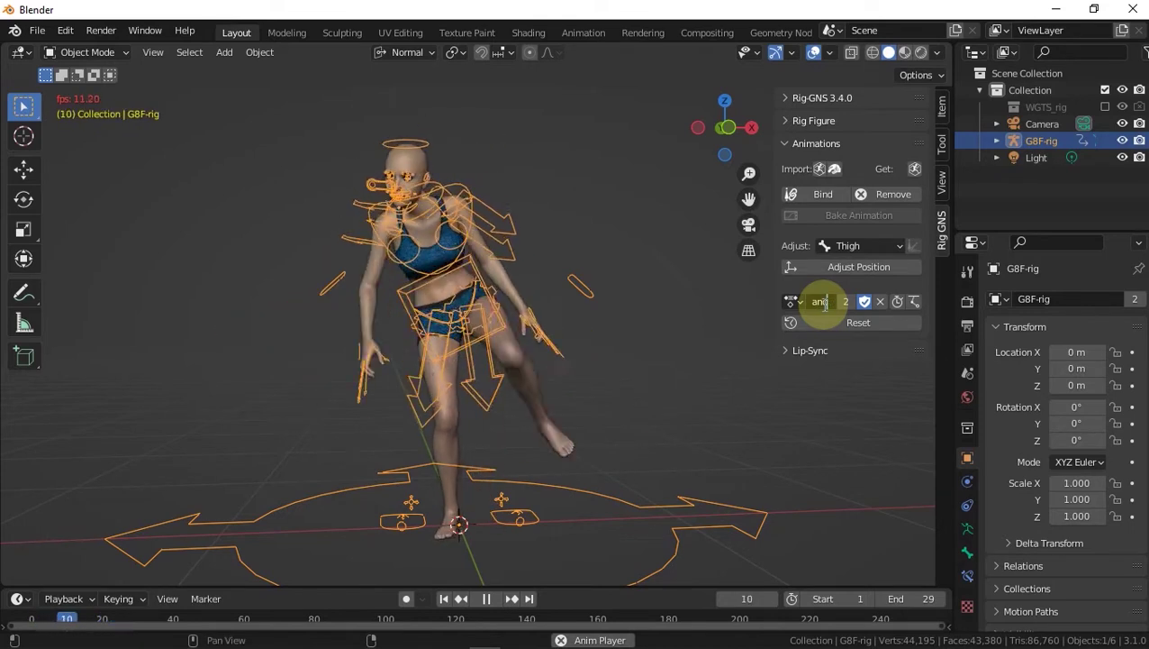
key(Escape)
drag(777, 303, 739, 304)
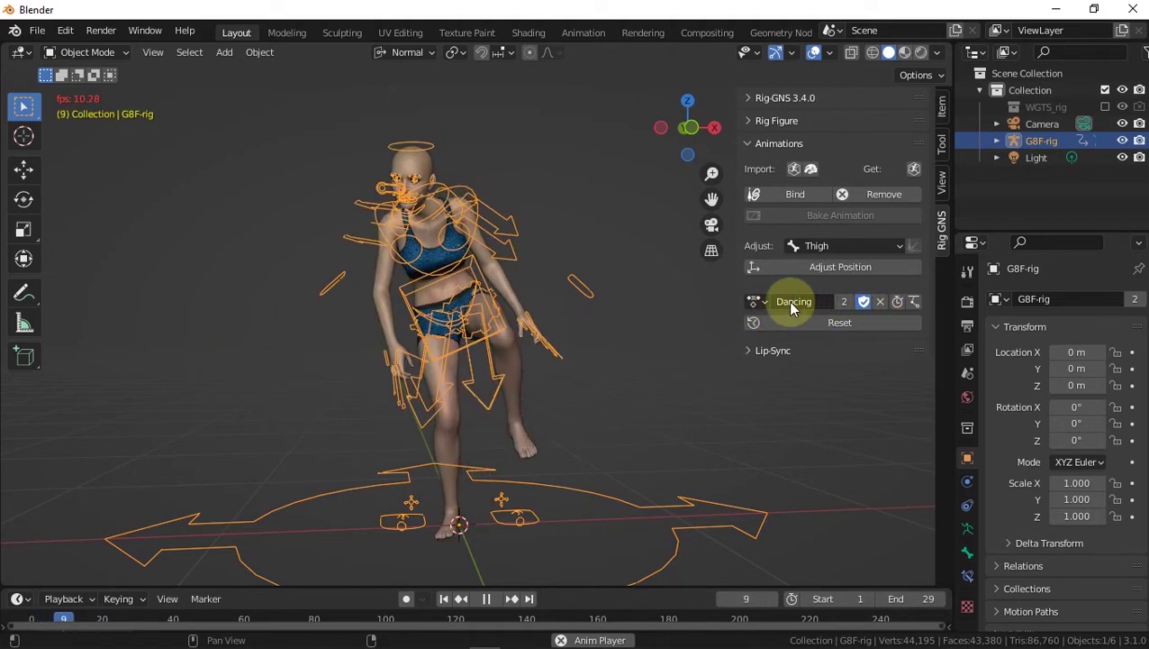
click(880, 302)
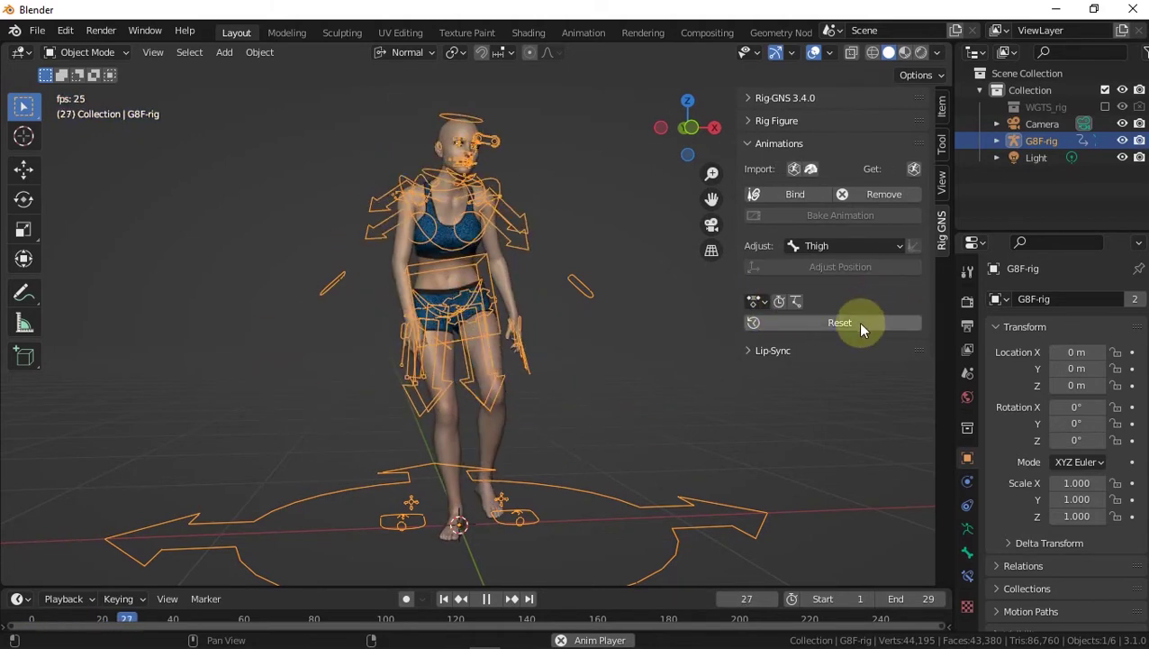
- Reset the G8F-rig to rest pose, shift it 1.1633 m along X, and return to DAZ Studio
click(857, 321)
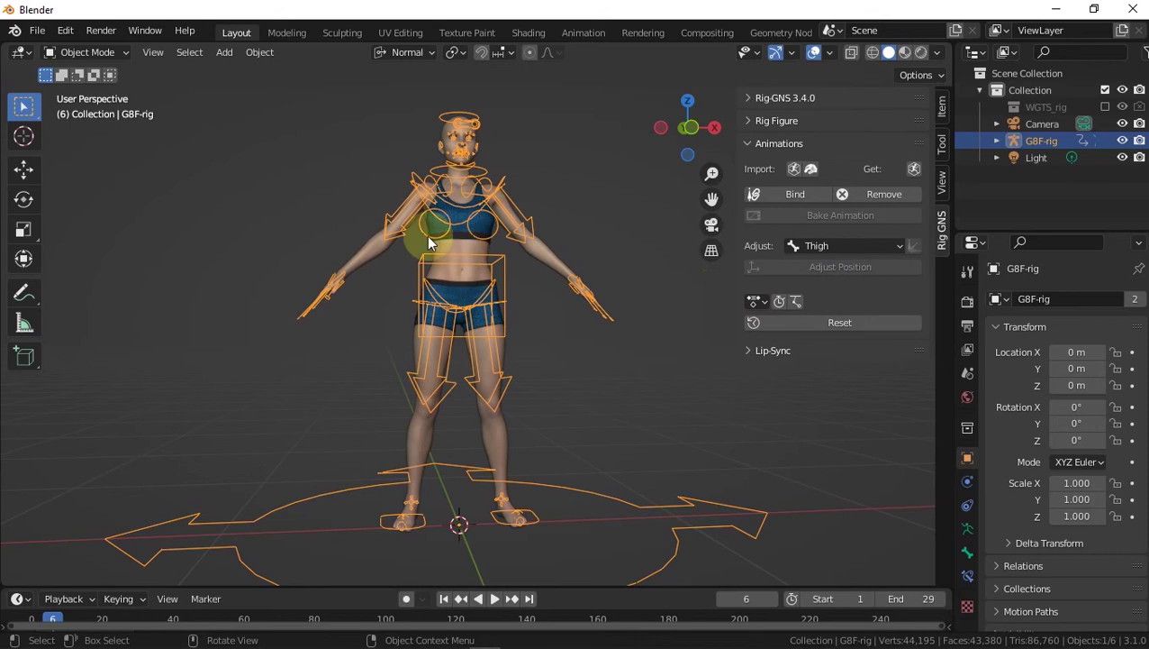
mouse_move(428, 233)
middle_down()
mouse_move(445, 224)
mouse_move(434, 244)
middle_up()
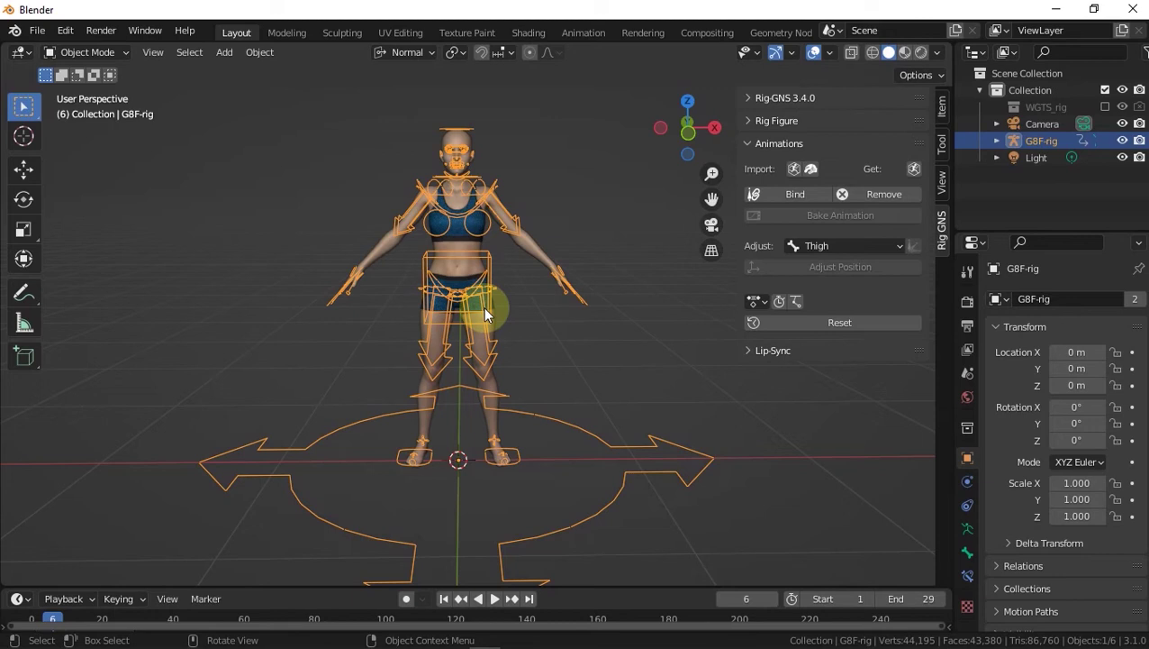
key(g)
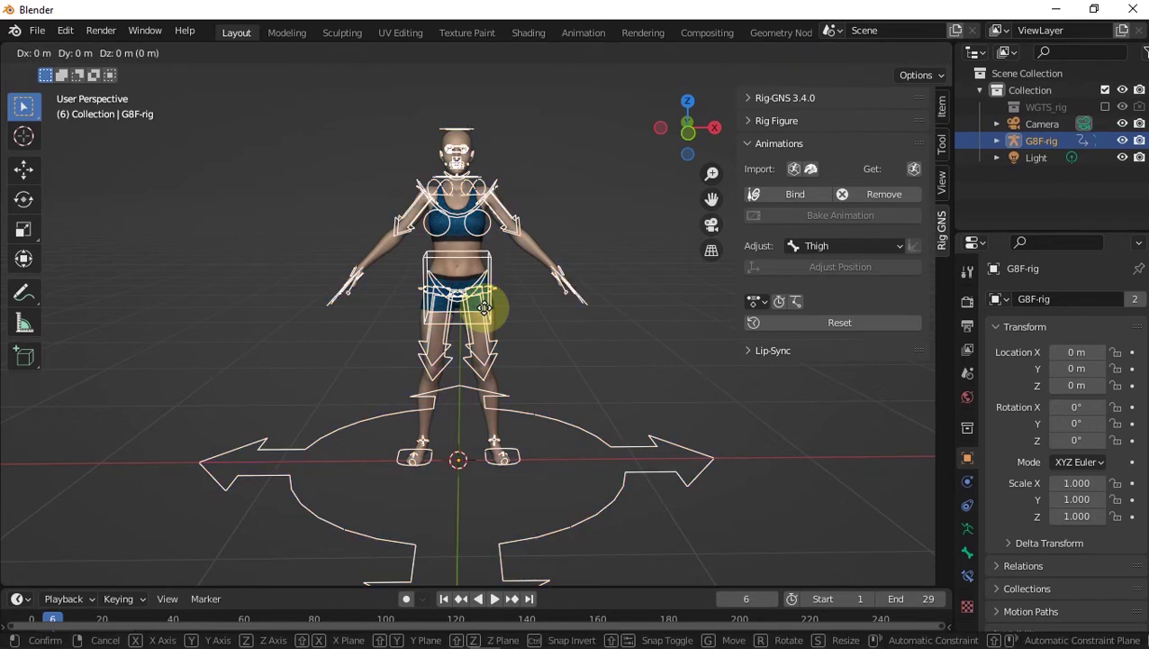
key(x)
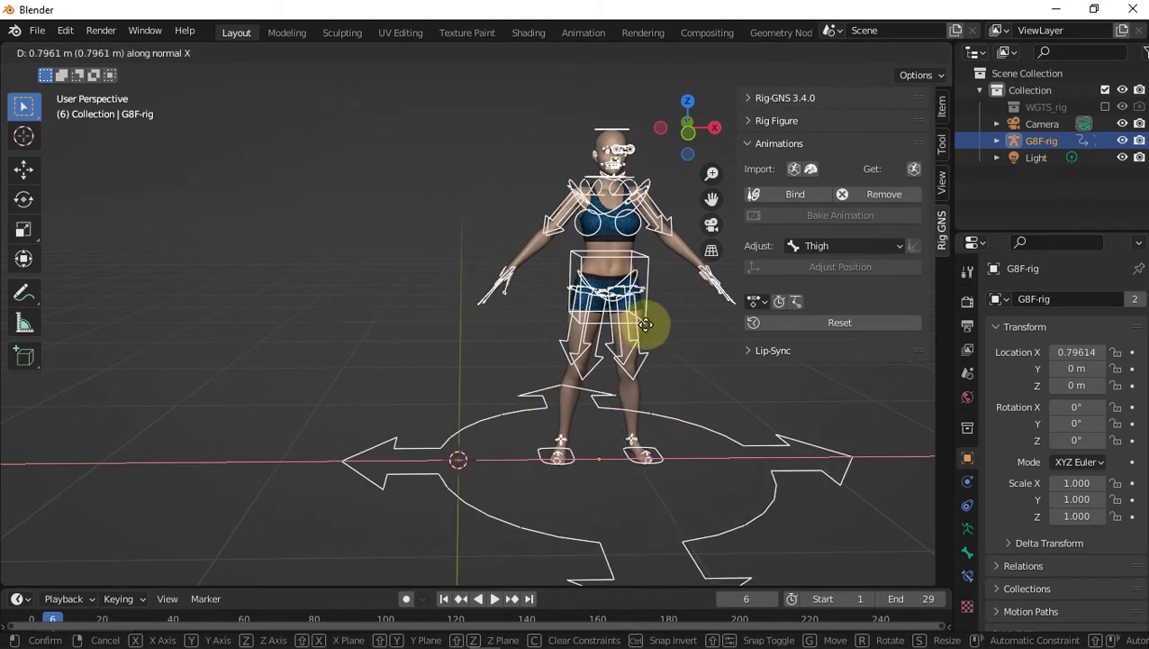
click(682, 332)
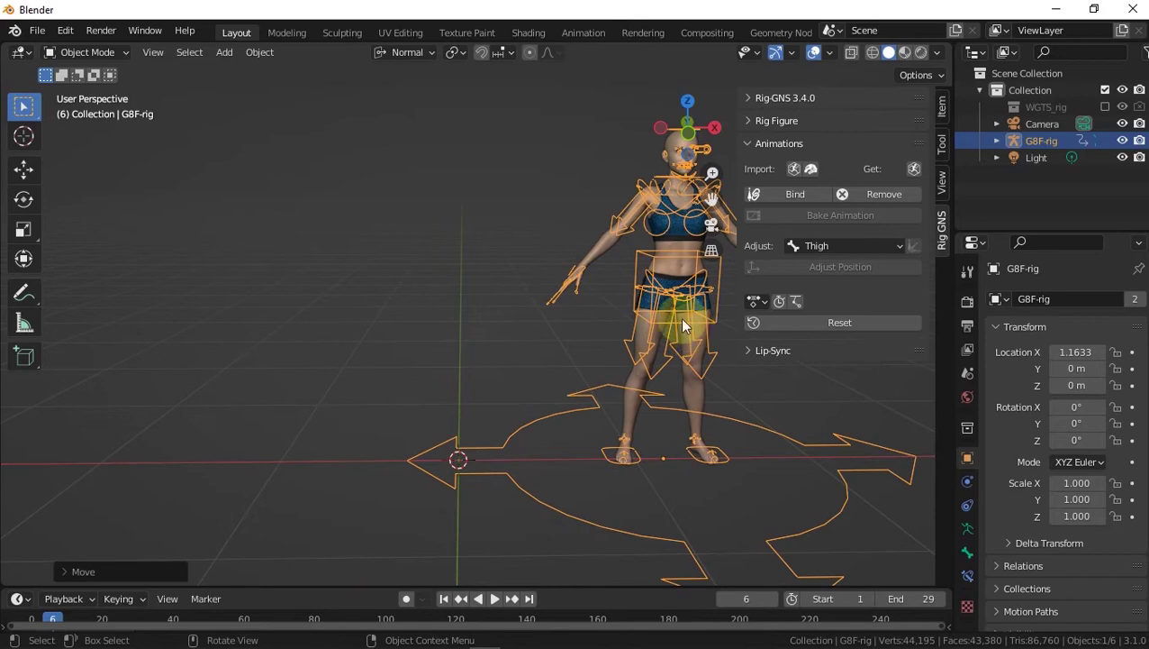
click(517, 637)
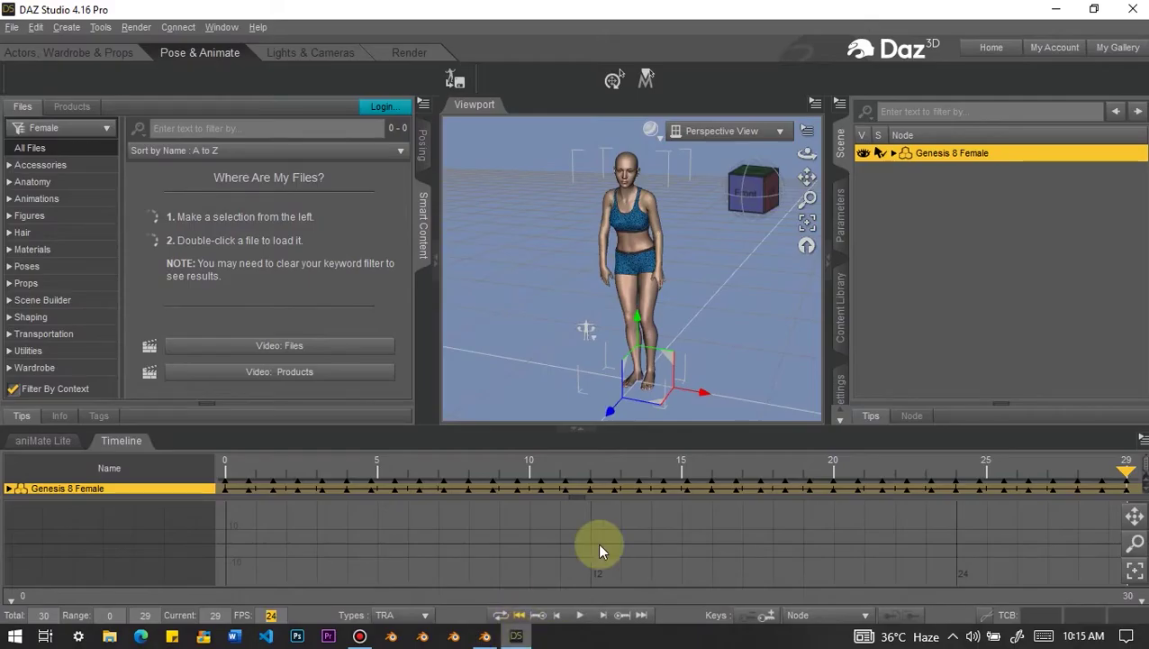
- Delete Genesis 8 Female and load Genesis 3 Female from Genesis 3 Starter Essentials
right_click(953, 155)
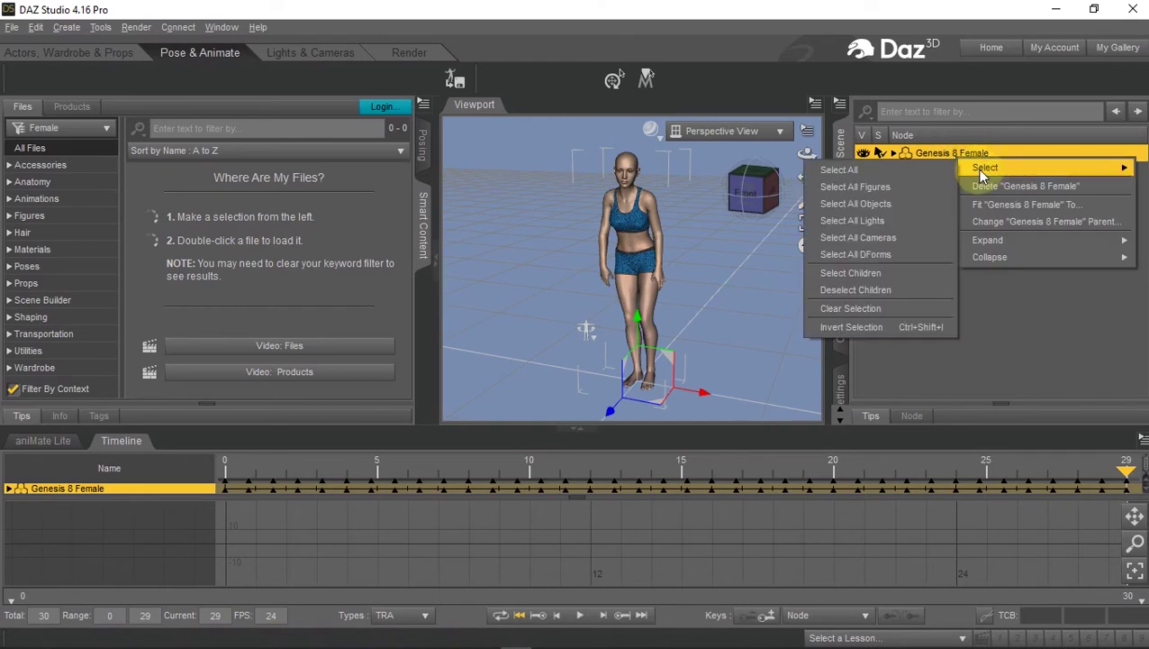
click(987, 187)
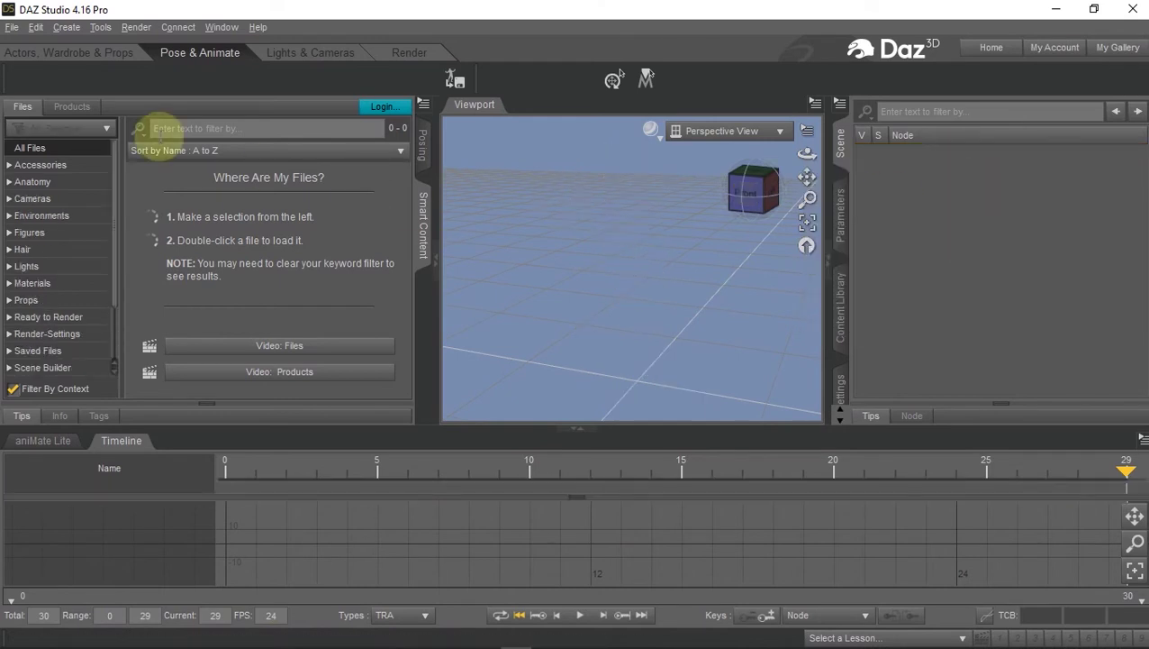
click(72, 107)
click(130, 124)
click(45, 232)
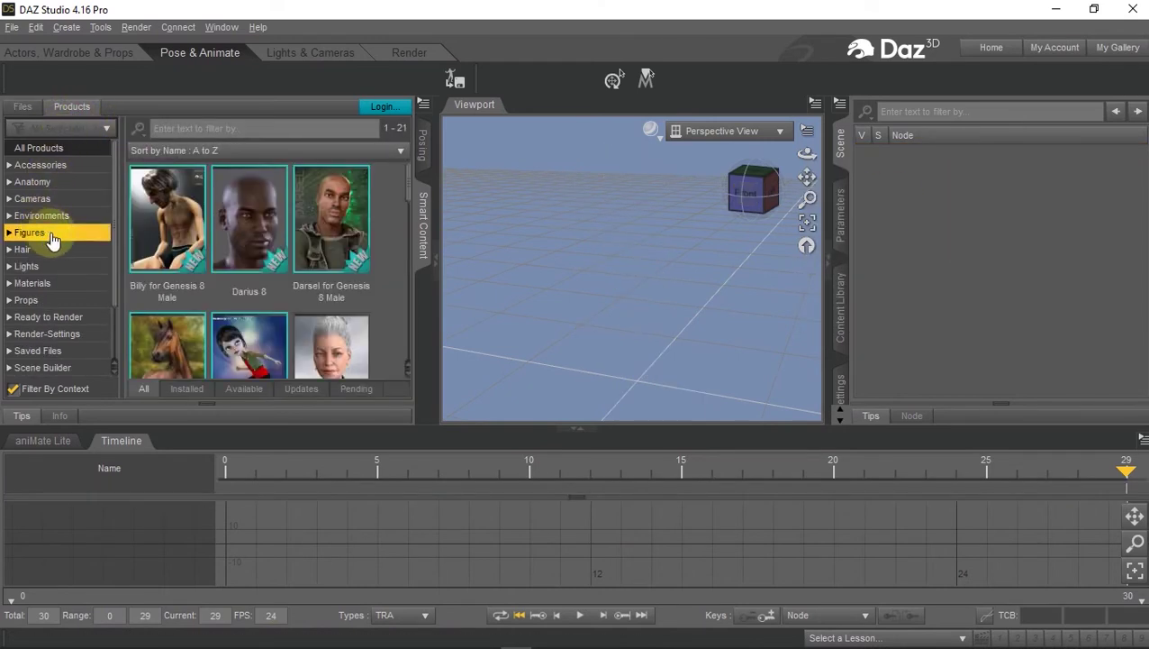
scroll(239, 257, down, 5)
double_click(333, 234)
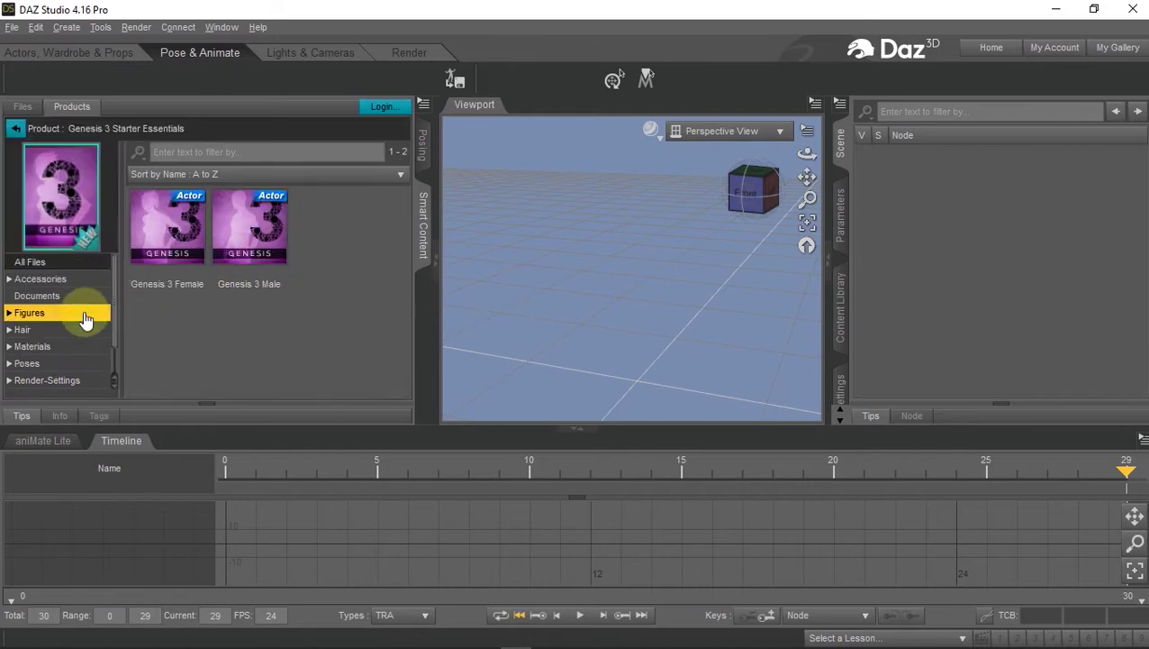
double_click(180, 254)
- Dress the Genesis 3 Female in the Basic Wear outfit
scroll(40, 387, down, 1)
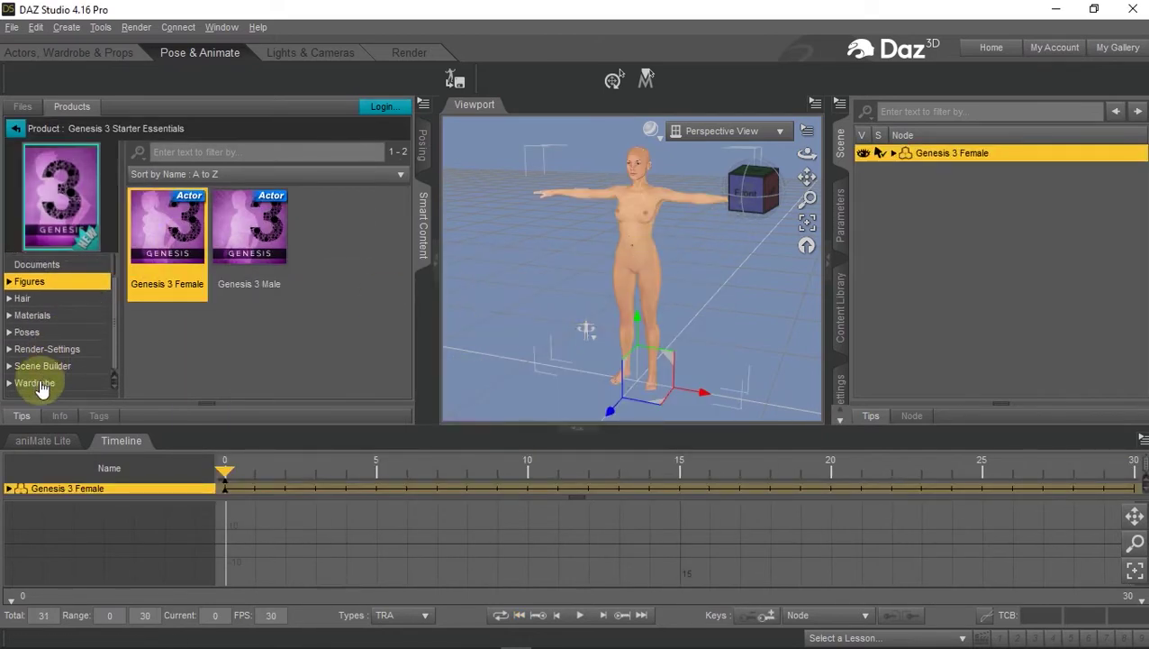
click(41, 383)
scroll(323, 279, down, 1)
double_click(331, 252)
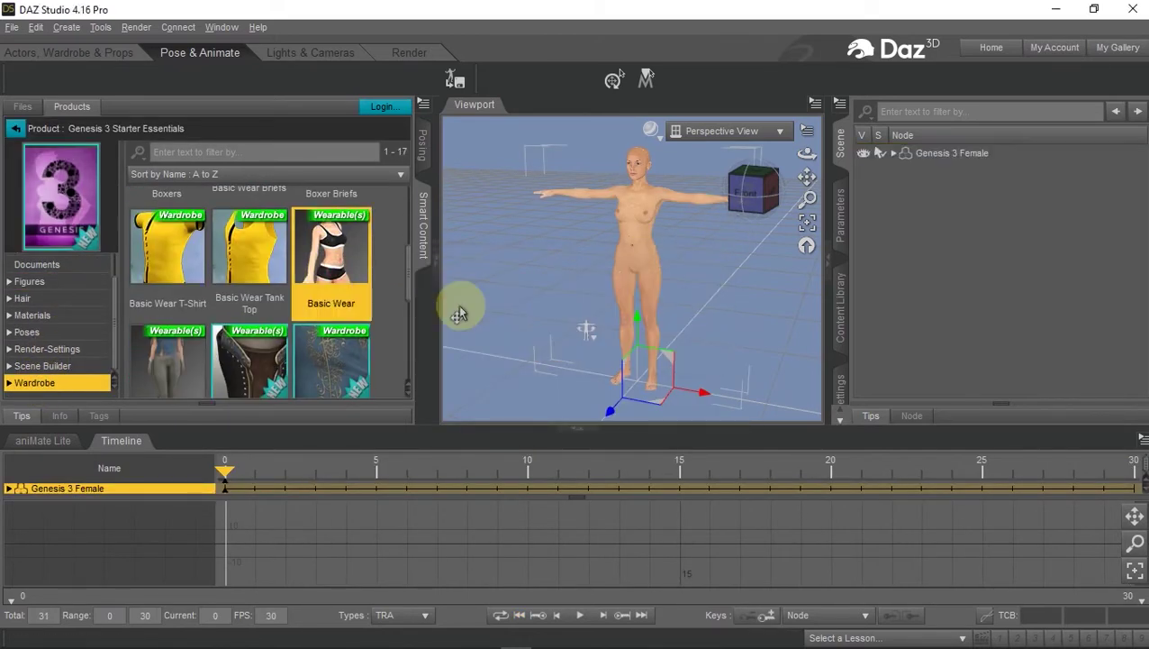
- Set Resolution Level to Base for the figure, the Shorts and the Top
click(839, 221)
click(923, 286)
click(1027, 143)
click(1001, 162)
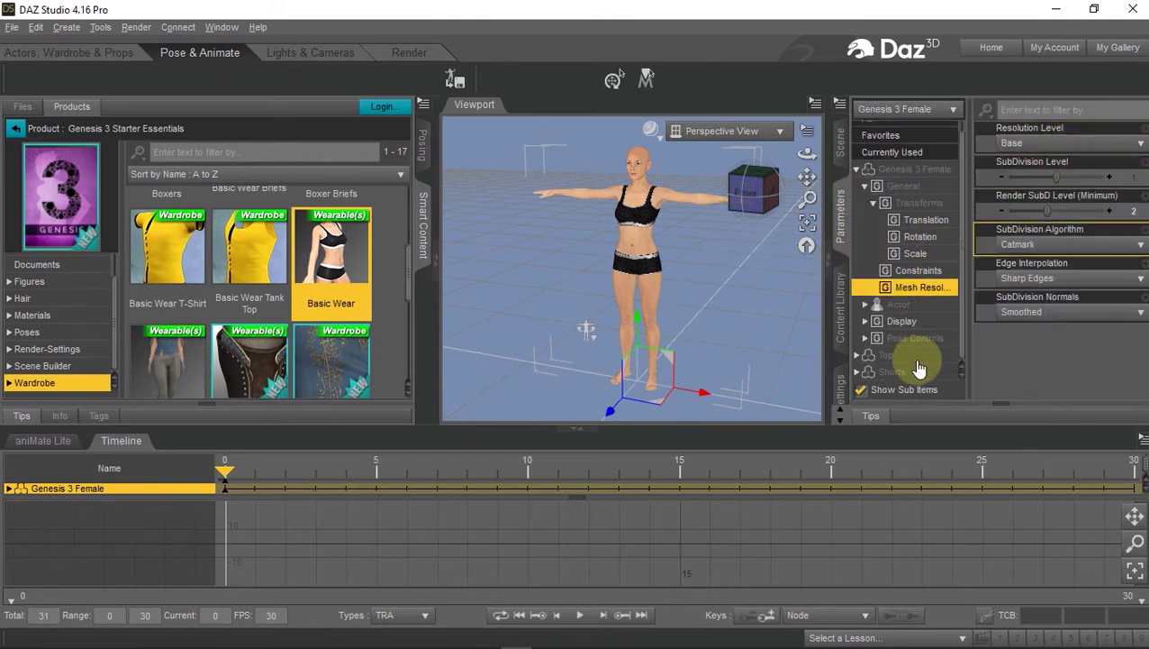
click(919, 370)
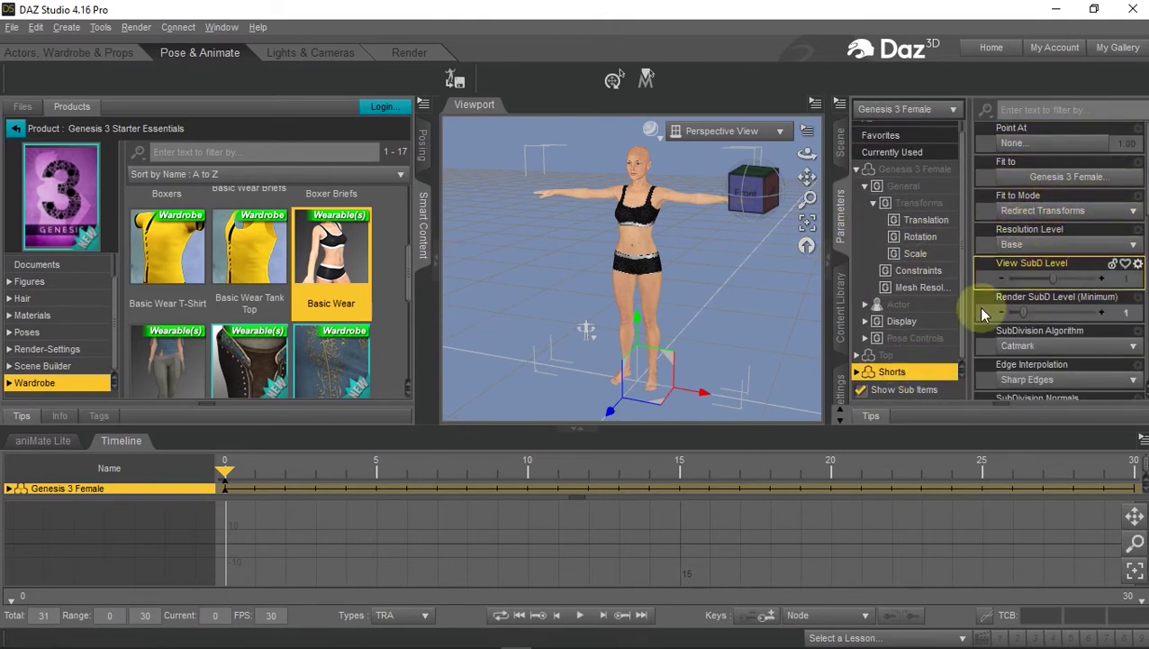
click(1026, 245)
click(1031, 261)
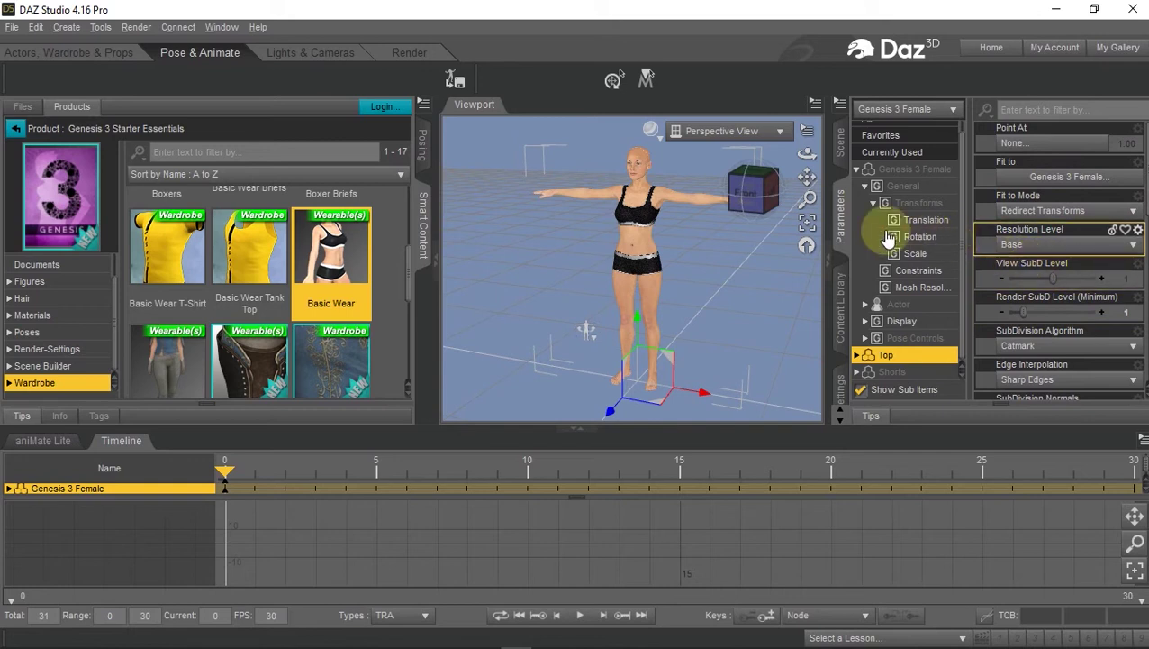
click(11, 27)
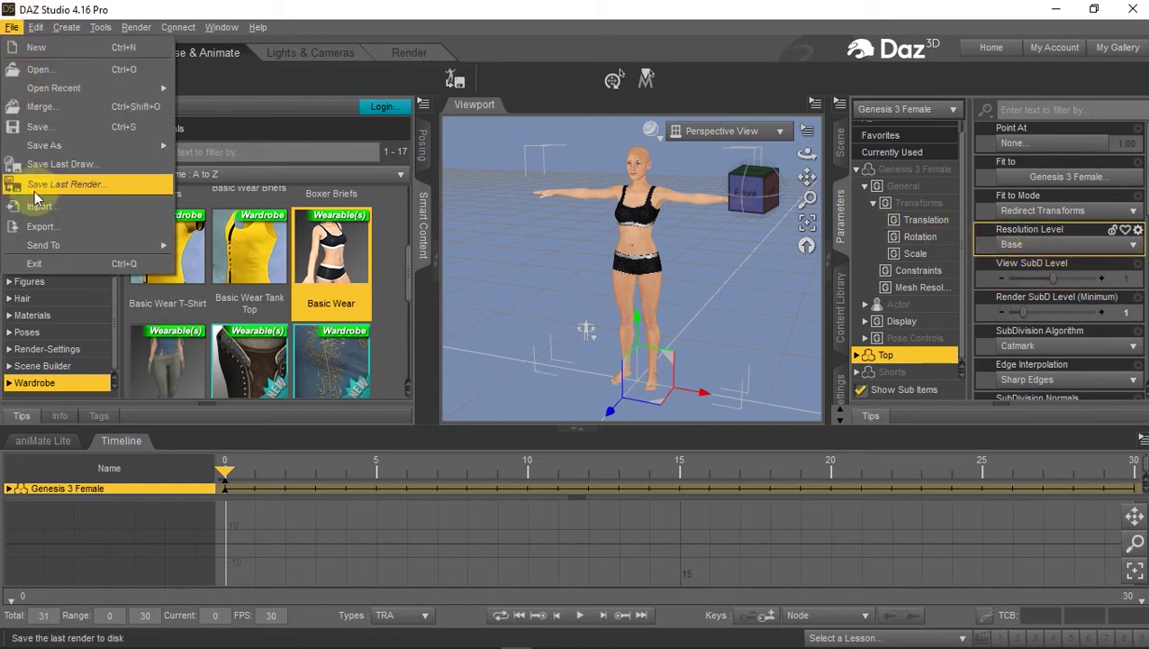
- Export the figure as Autodesk FBX file G3F.fbx, accepting the FBX export options
click(40, 226)
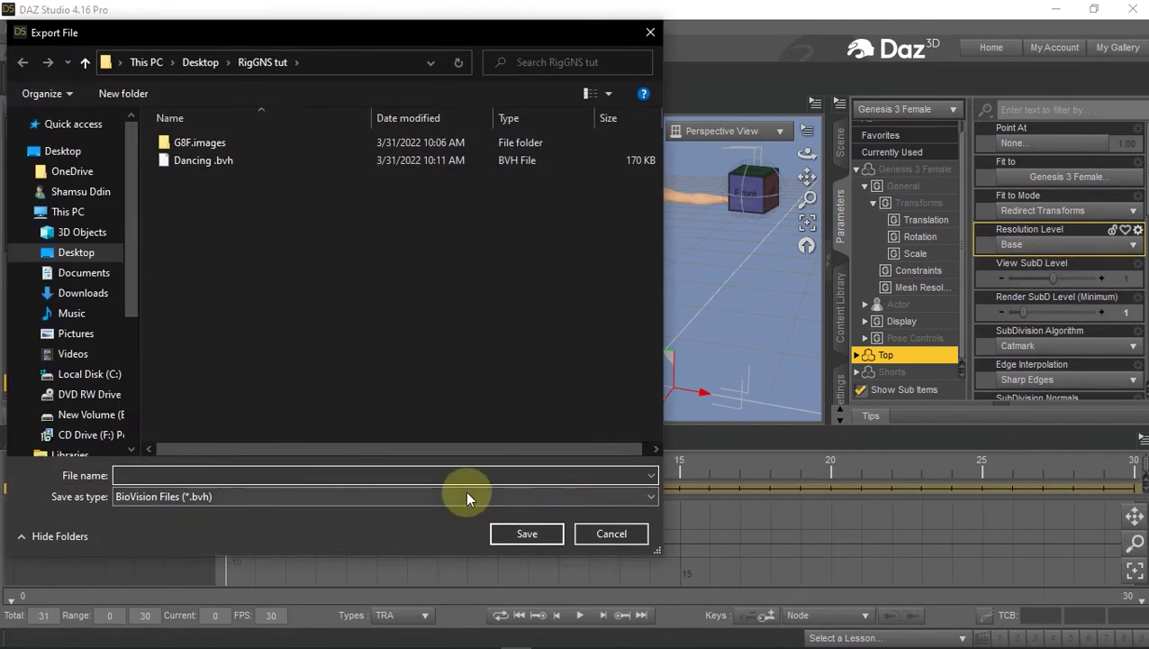
click(467, 497)
click(379, 546)
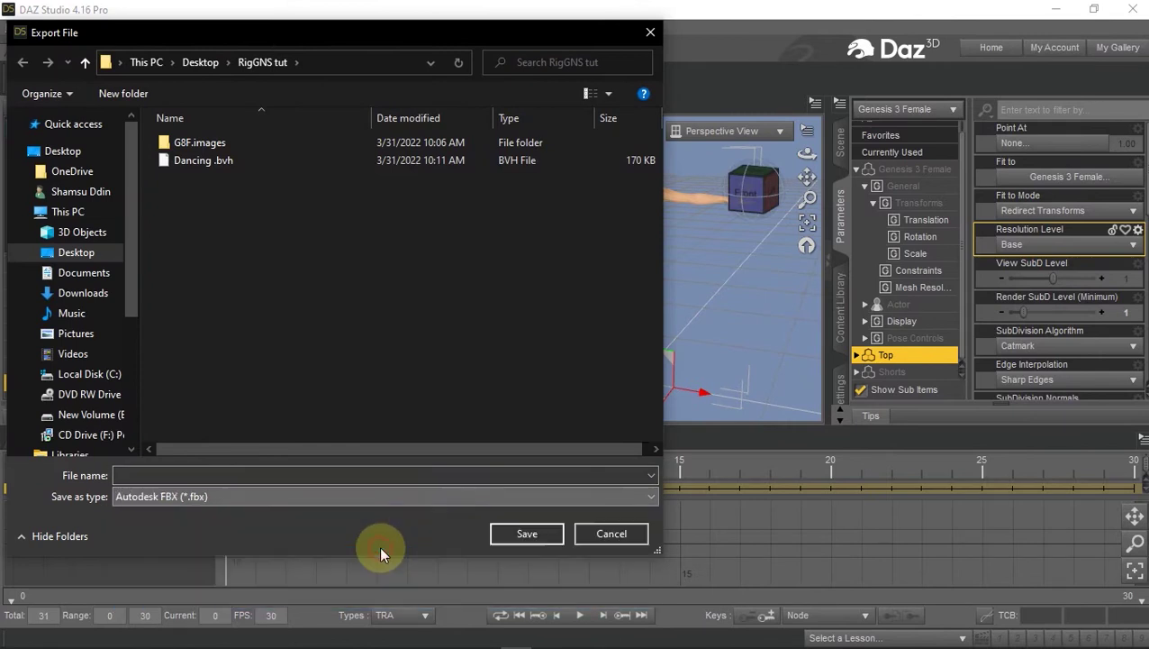
click(356, 472)
text(G)
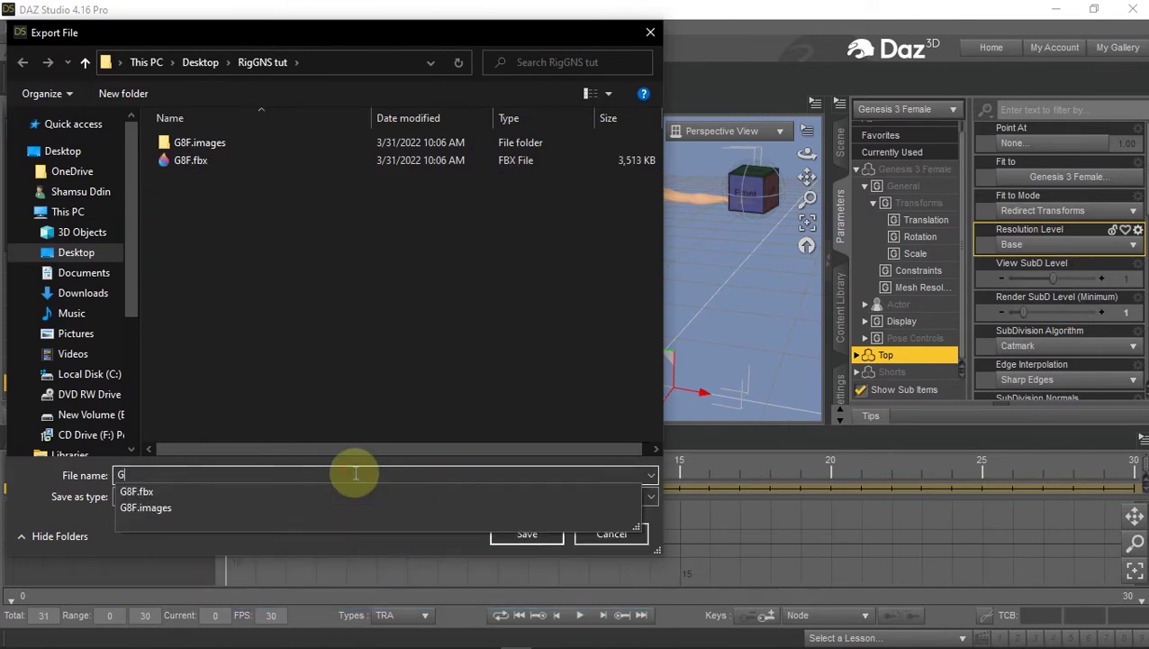
text(3F)
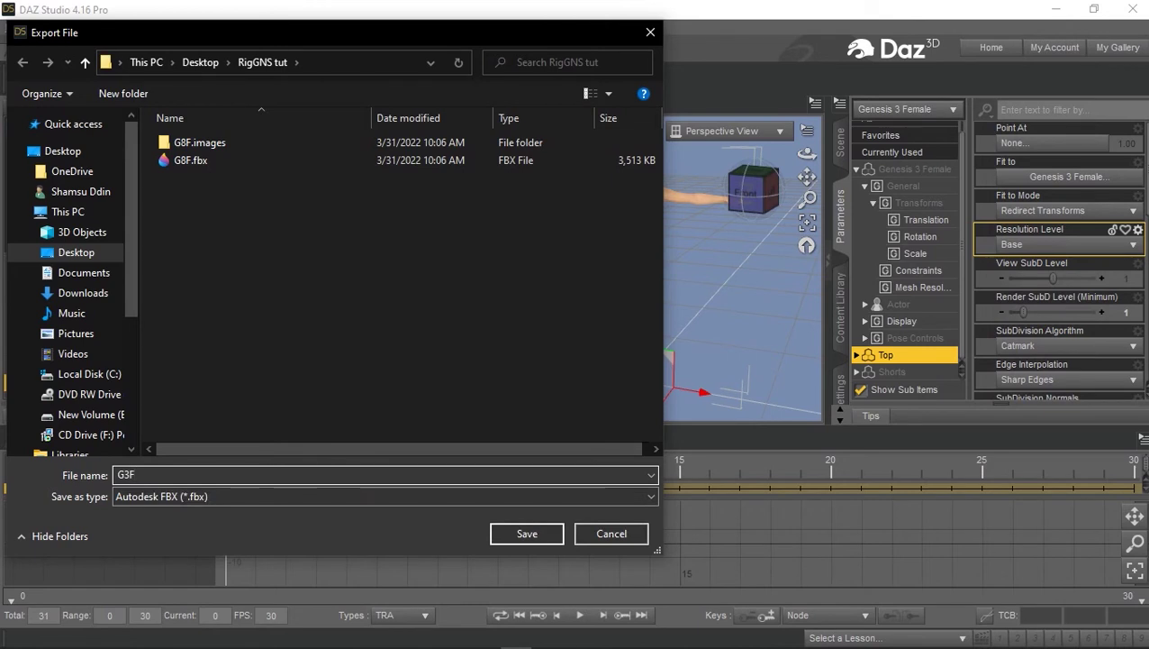
click(526, 529)
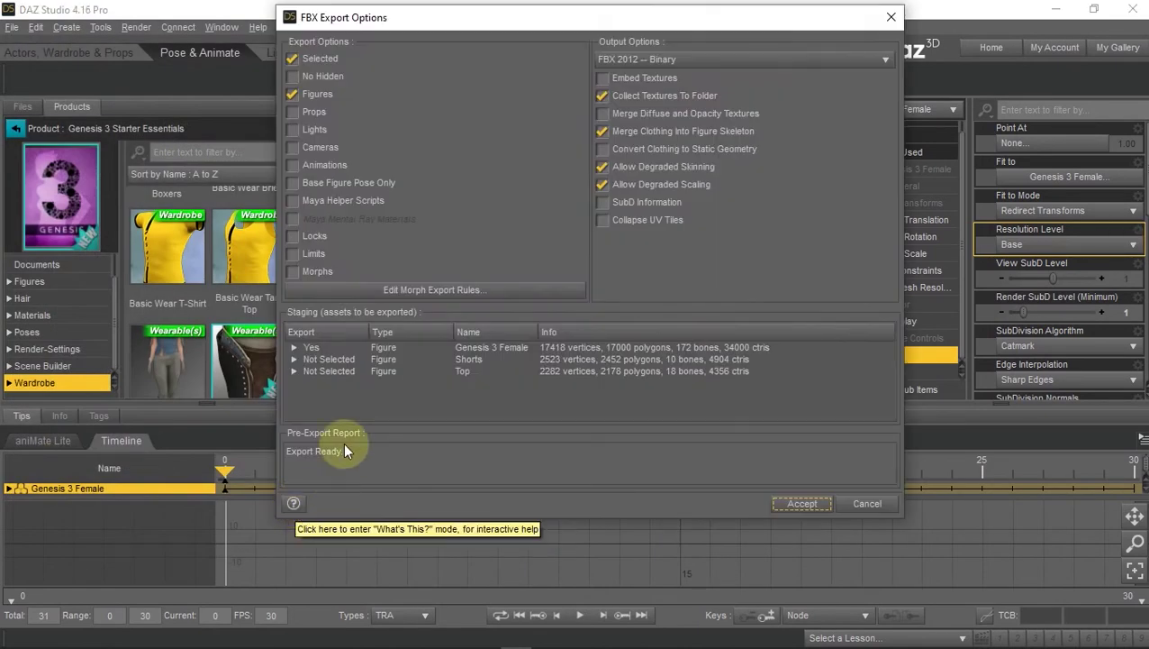
click(798, 504)
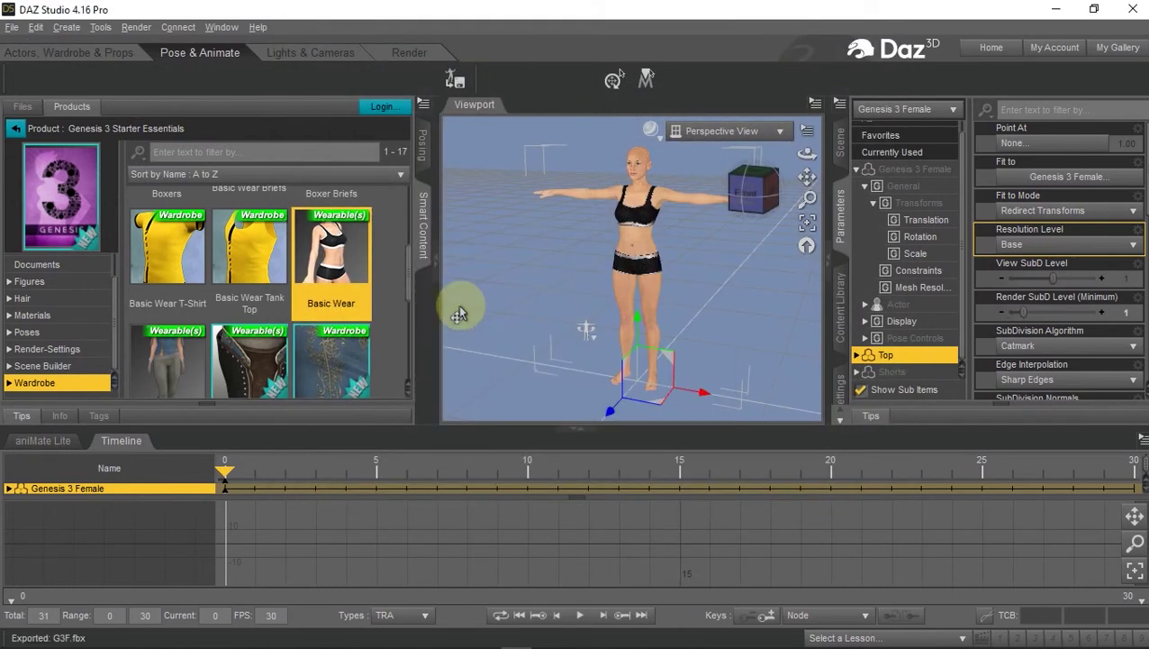
- Import the Genesis 3 figure from G3F.fbx using the Rig-GNS sidebar
click(485, 636)
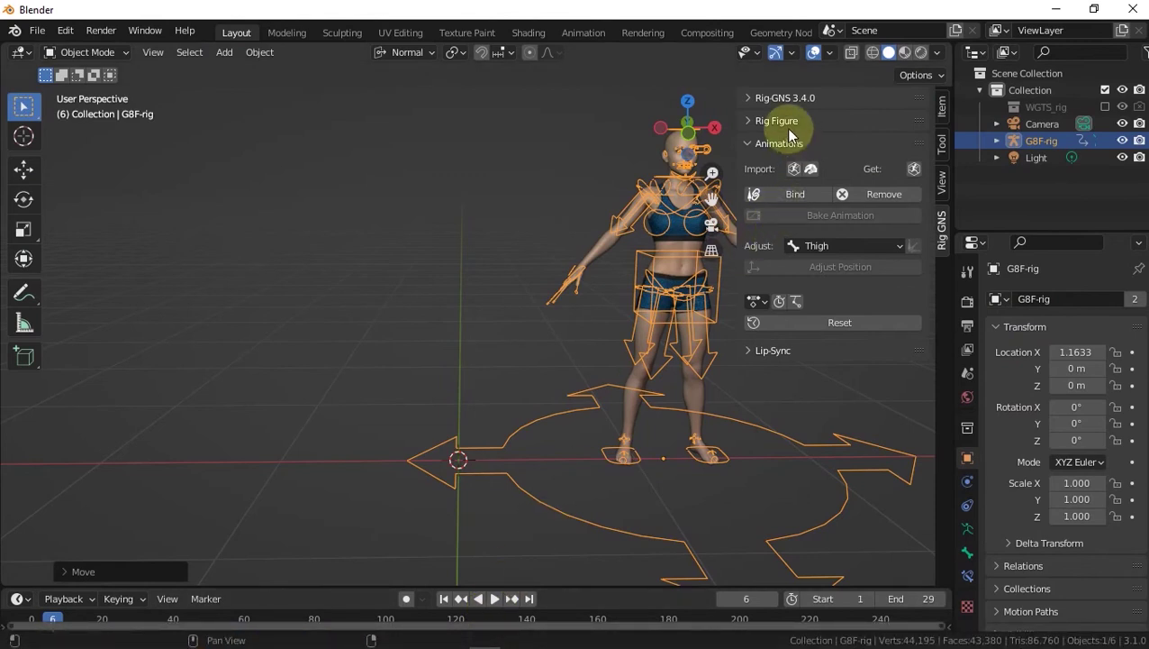
click(786, 101)
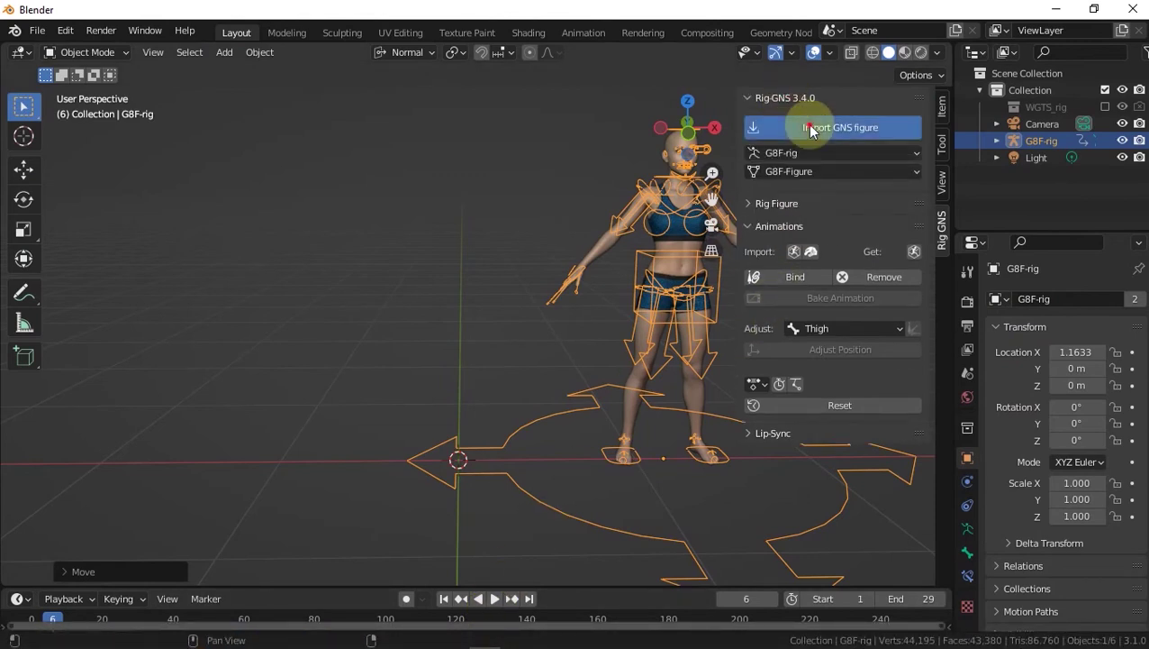
click(810, 129)
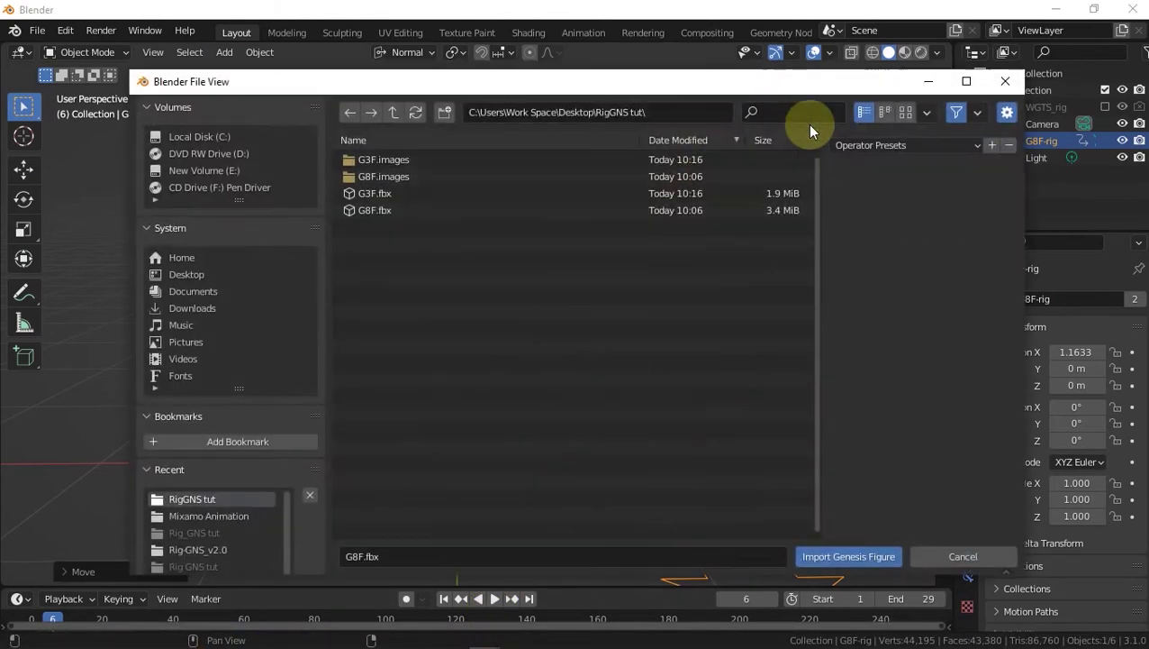
click(376, 193)
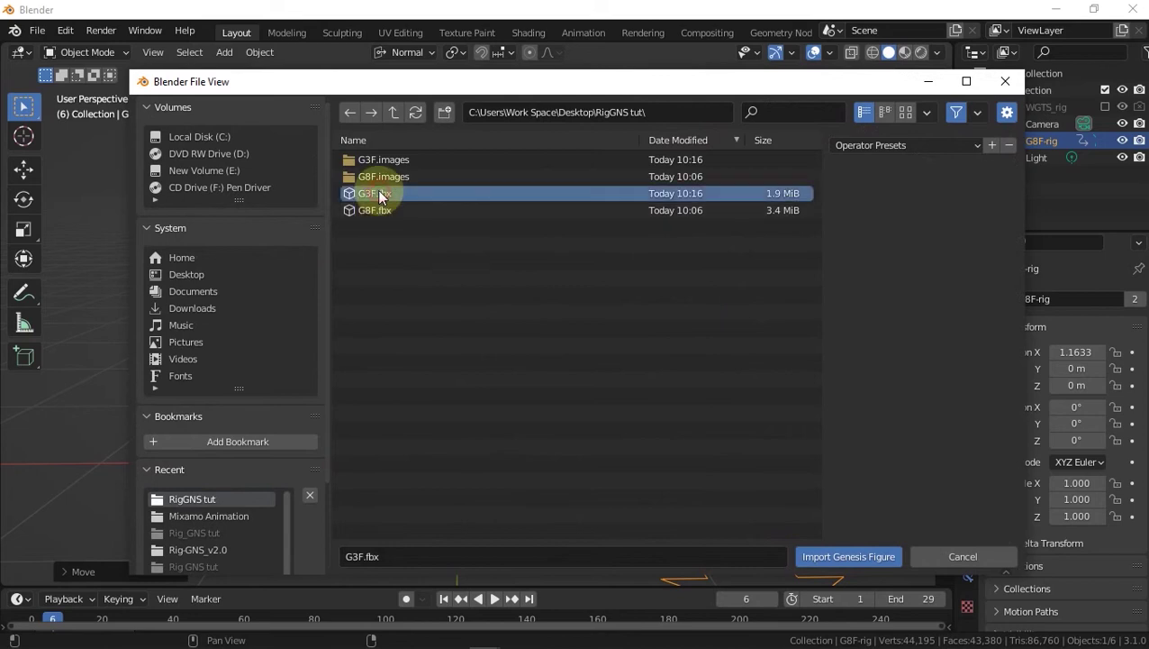
click(843, 558)
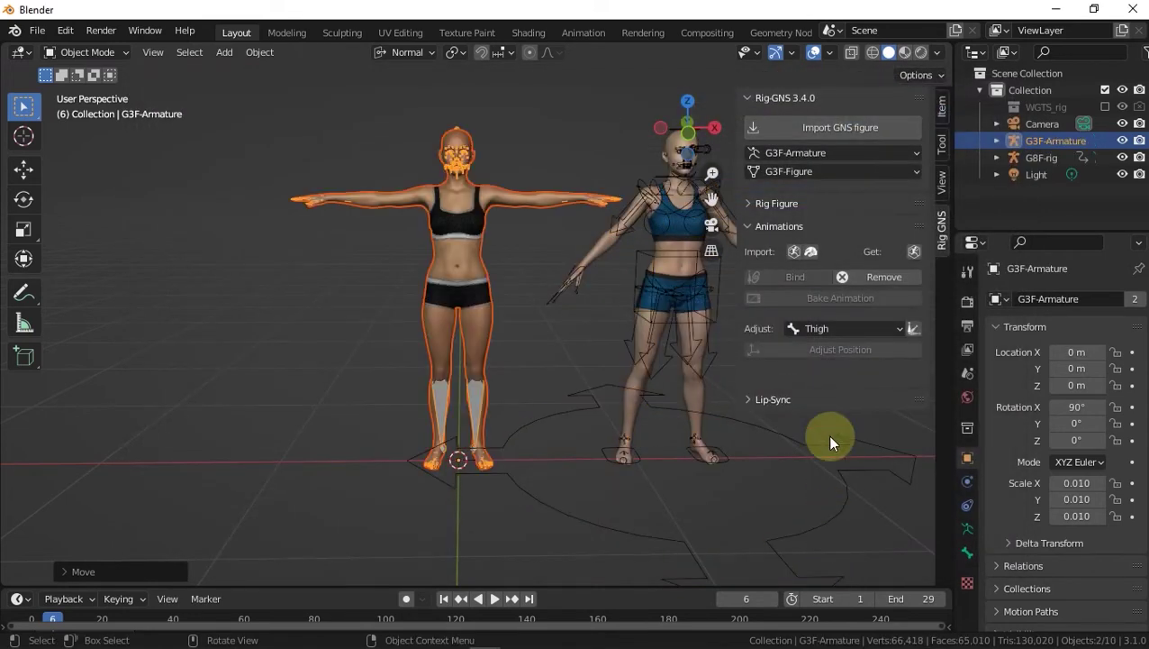
- Add a metarig to the Genesis 3 figure and generate the full G3F-rig
click(759, 207)
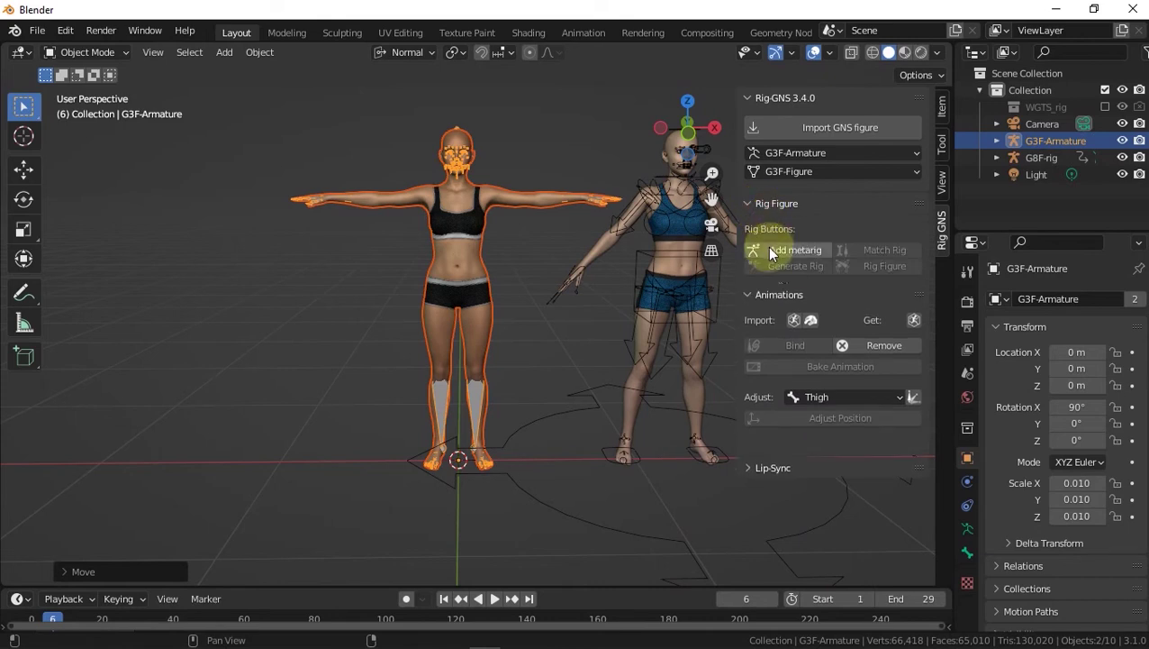
click(771, 252)
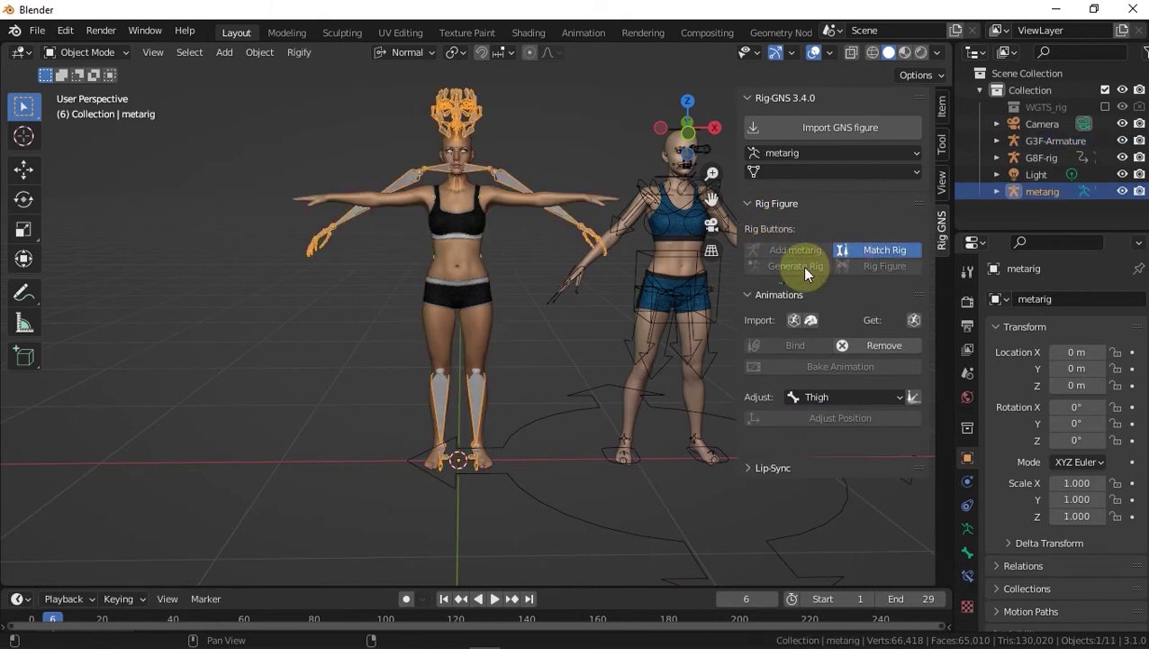
click(796, 268)
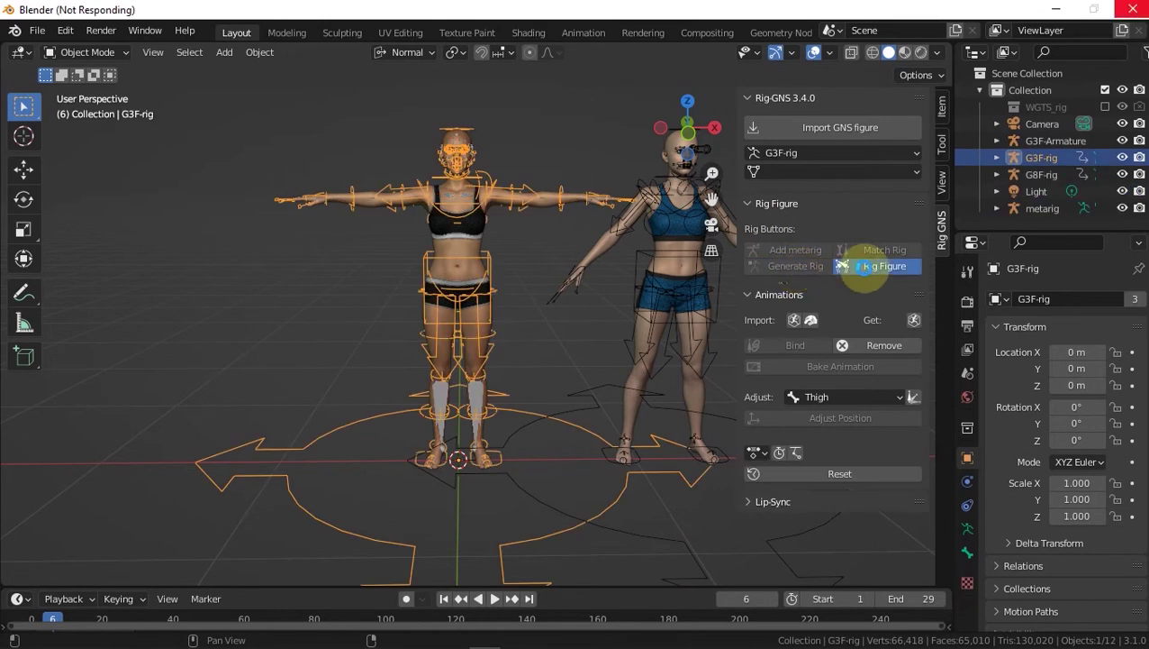
- Apply the Flat BodyM FWD walk animation to Genesis 3 Female in DAZ Studio
mouse_move(675, 636)
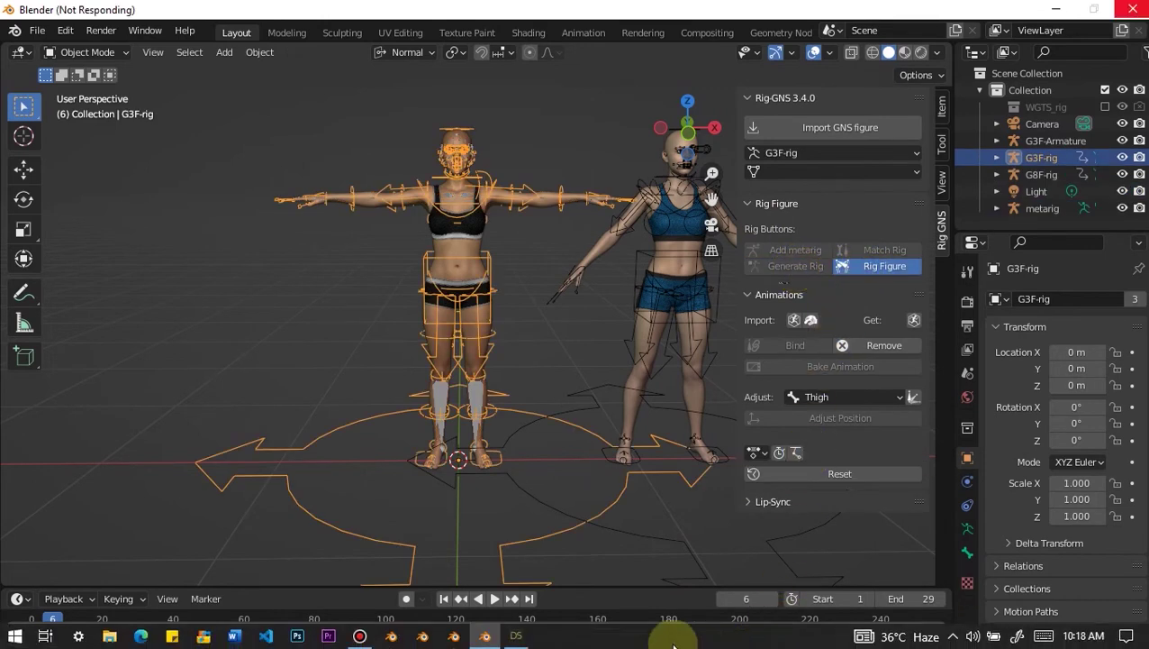
click(519, 635)
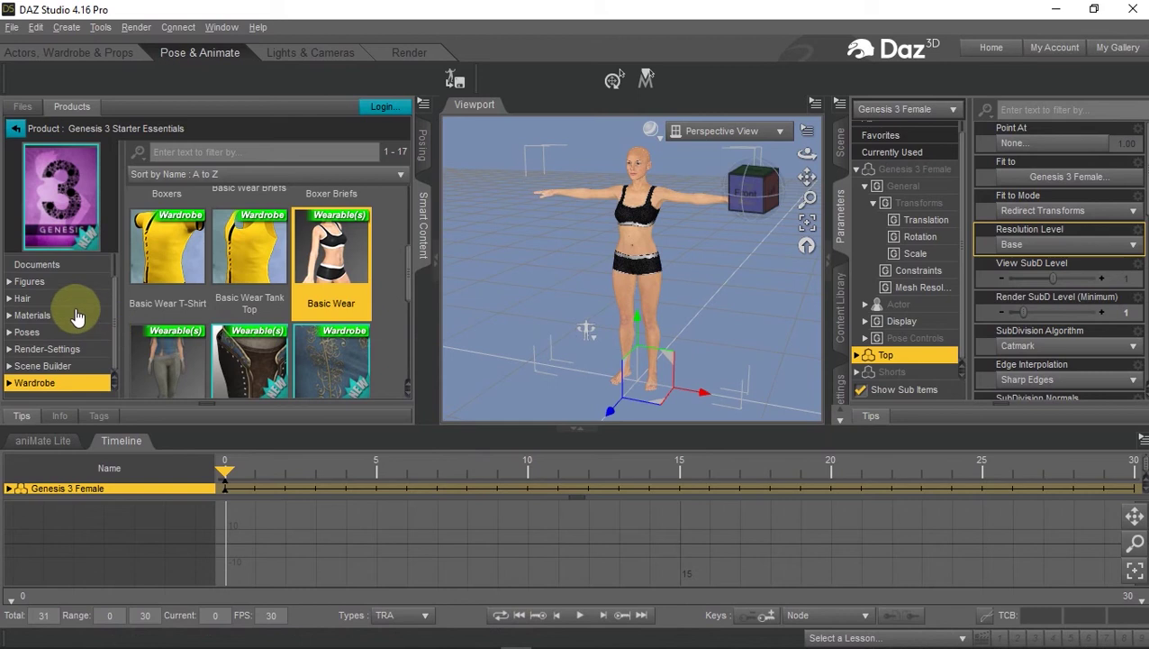
click(23, 106)
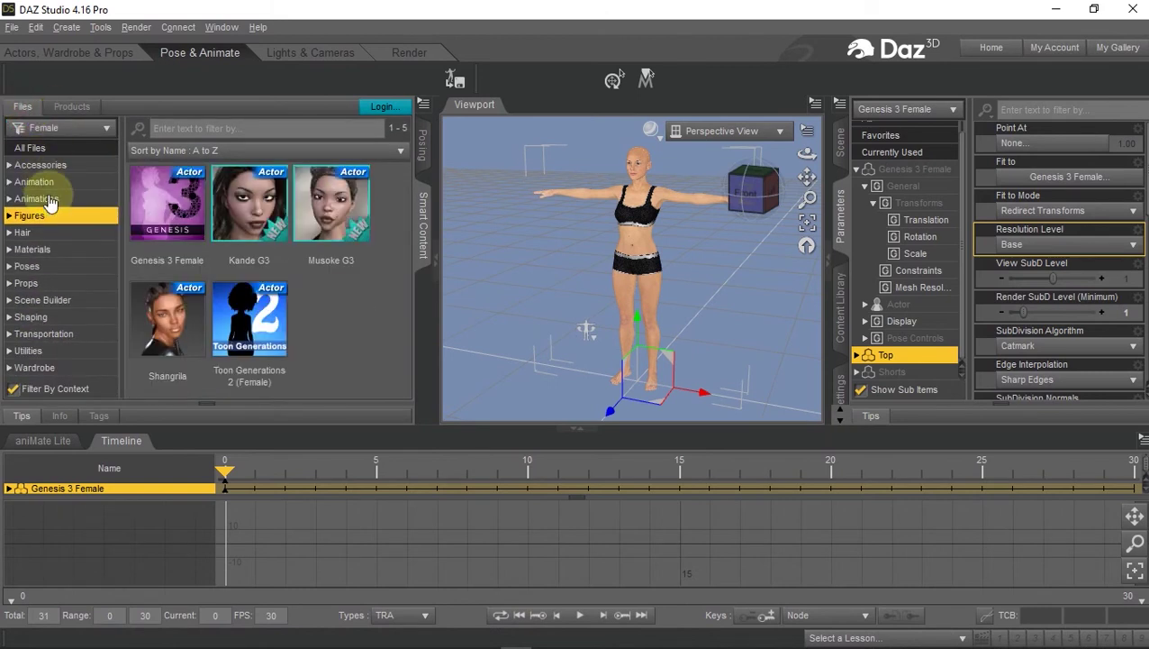
click(45, 199)
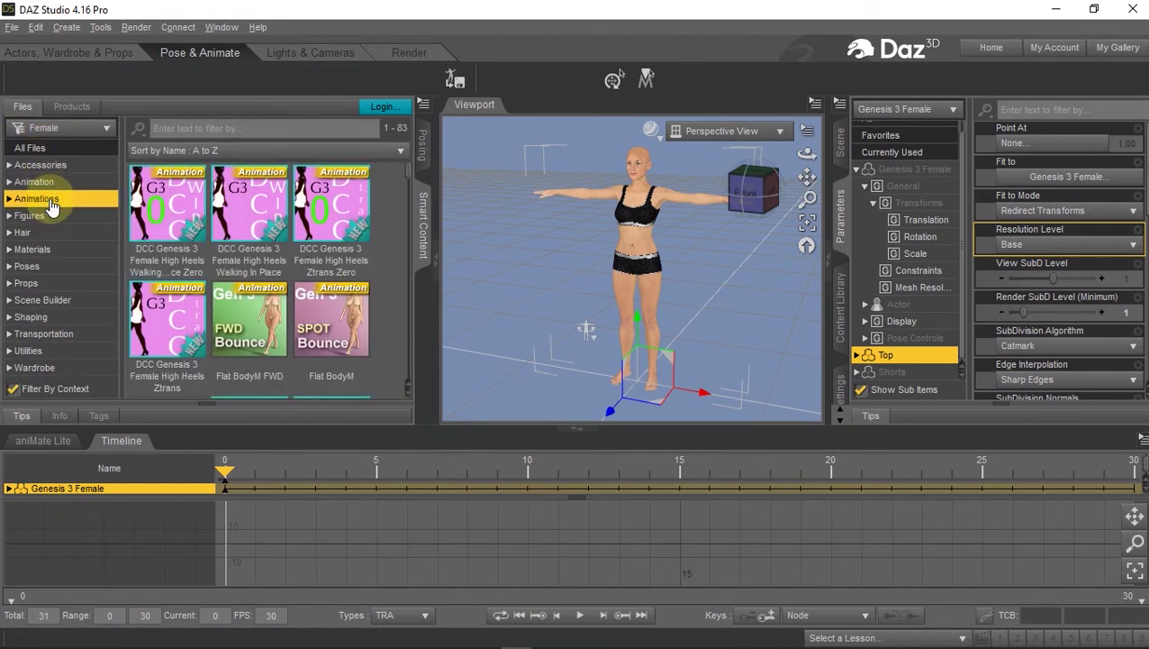
double_click(232, 301)
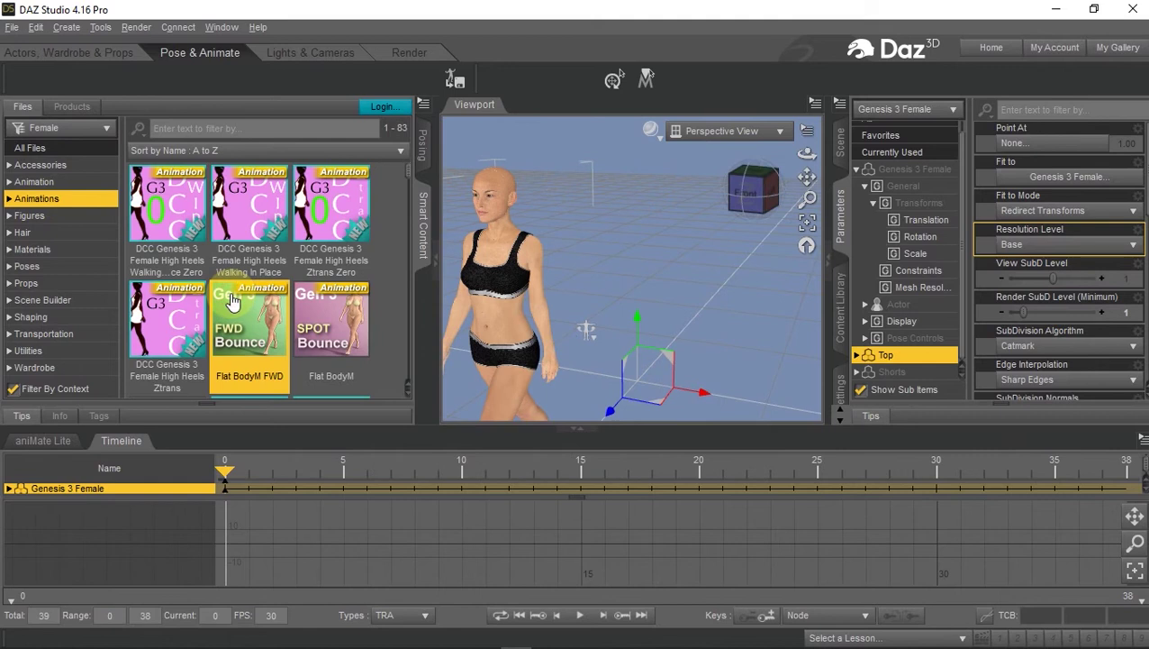
- Bake the aniMate Lite walk clip into Studio keyframes
click(40, 441)
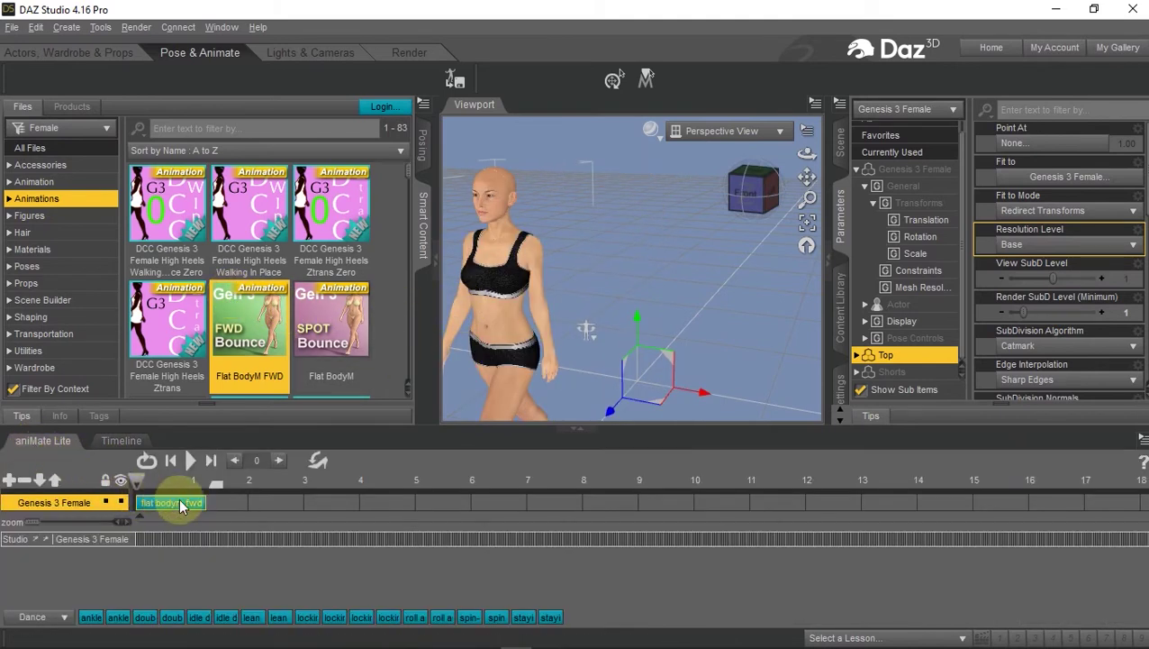
right_click(378, 476)
click(440, 479)
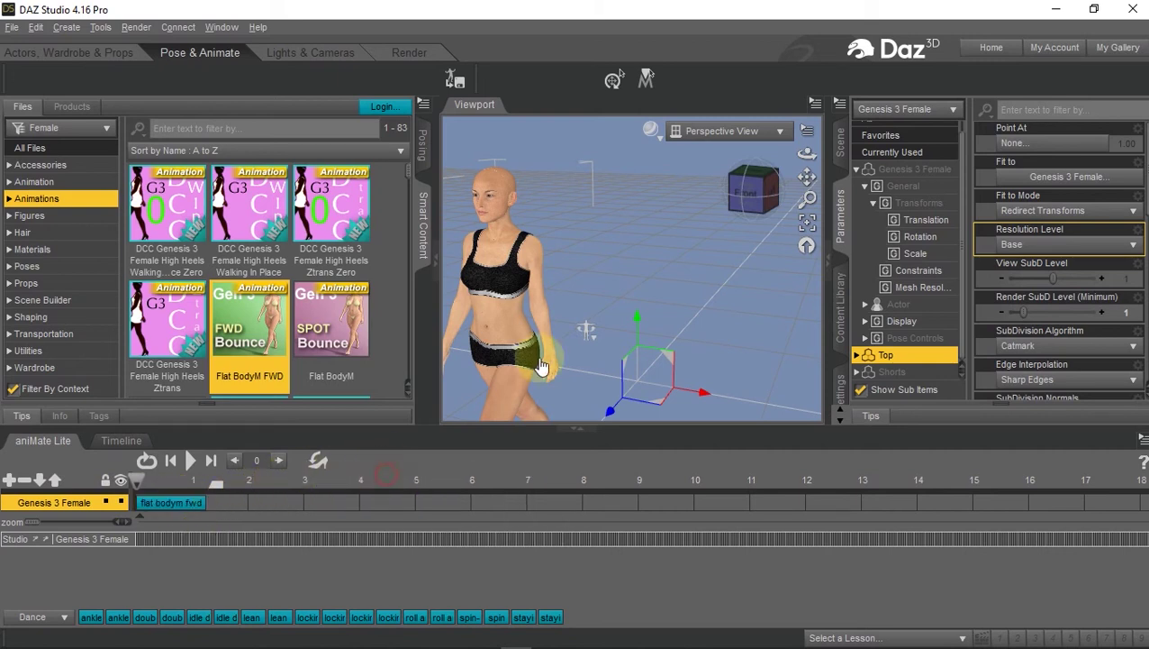
click(538, 358)
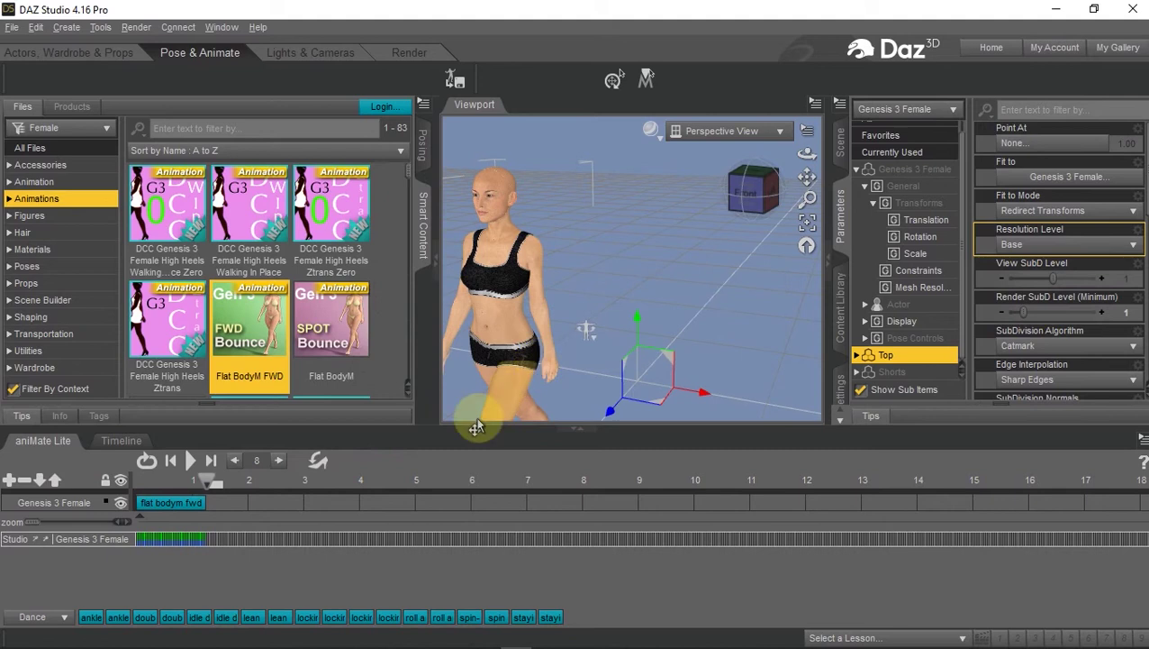
- Set the animation frame rate to 24 fps and start a File > Export
click(110, 448)
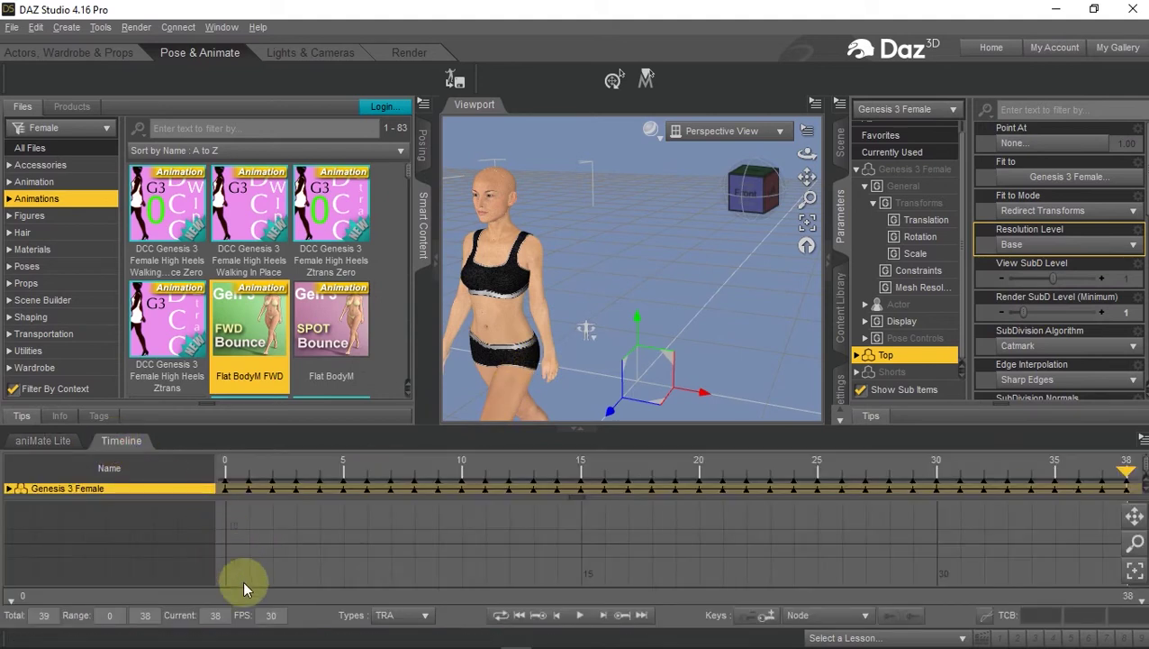
click(271, 615)
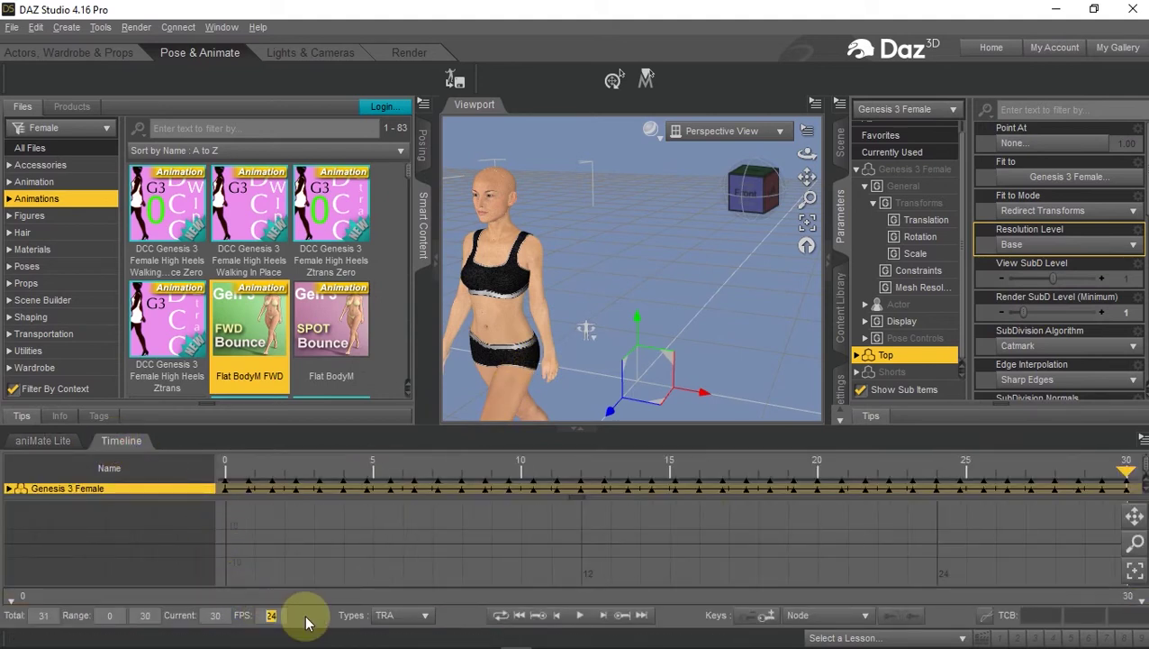
click(12, 27)
click(53, 225)
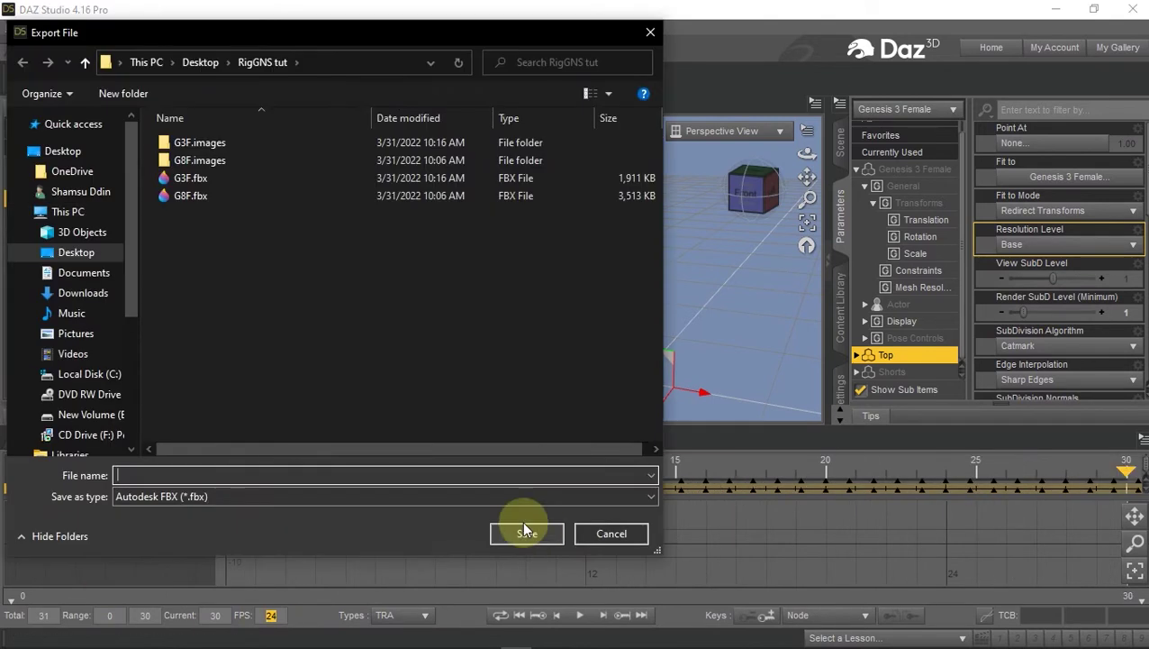
- Save the walk as BioVision file Walking.bvh and accept the BVH export options
click(405, 496)
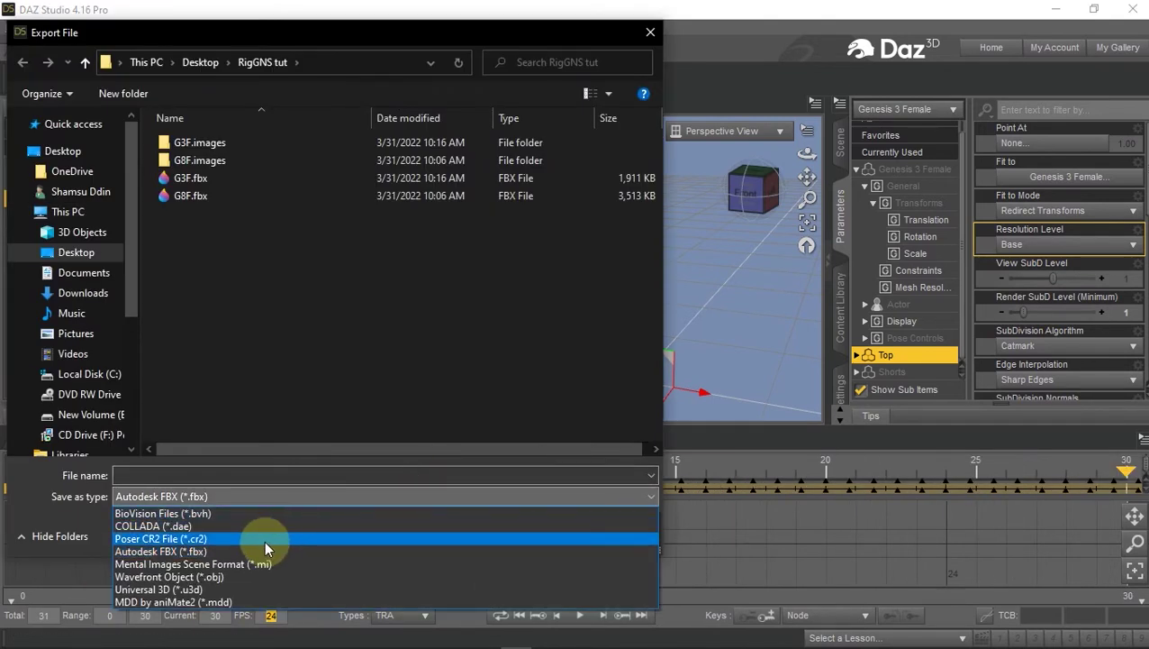
click(257, 513)
click(244, 472)
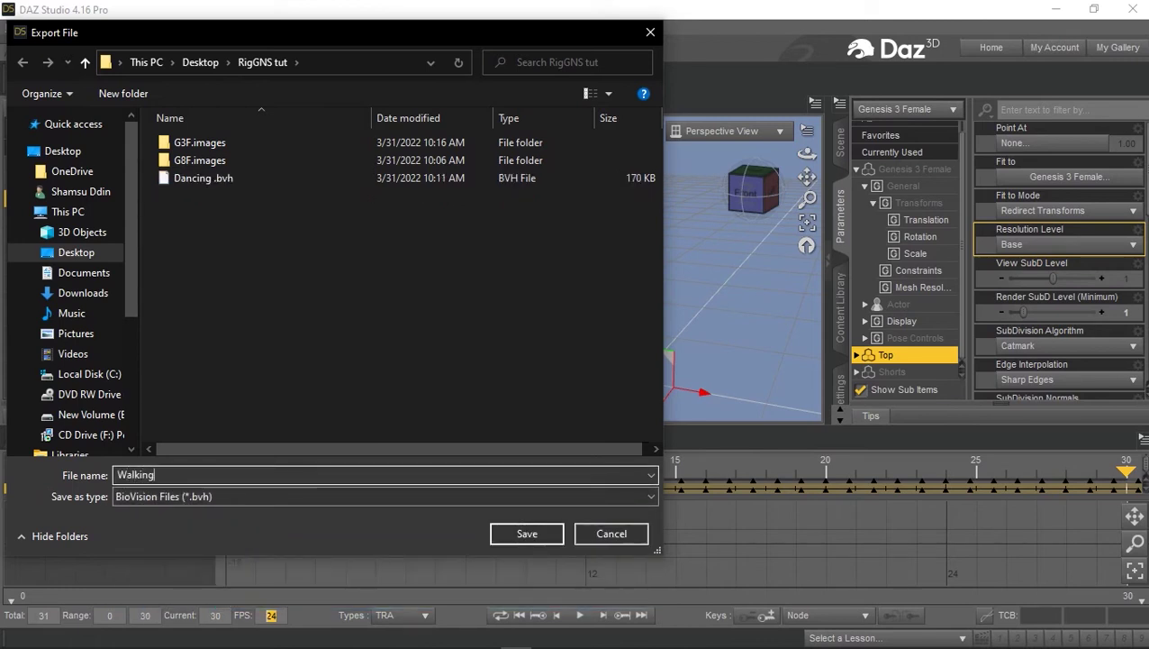
text(Walking)
click(522, 533)
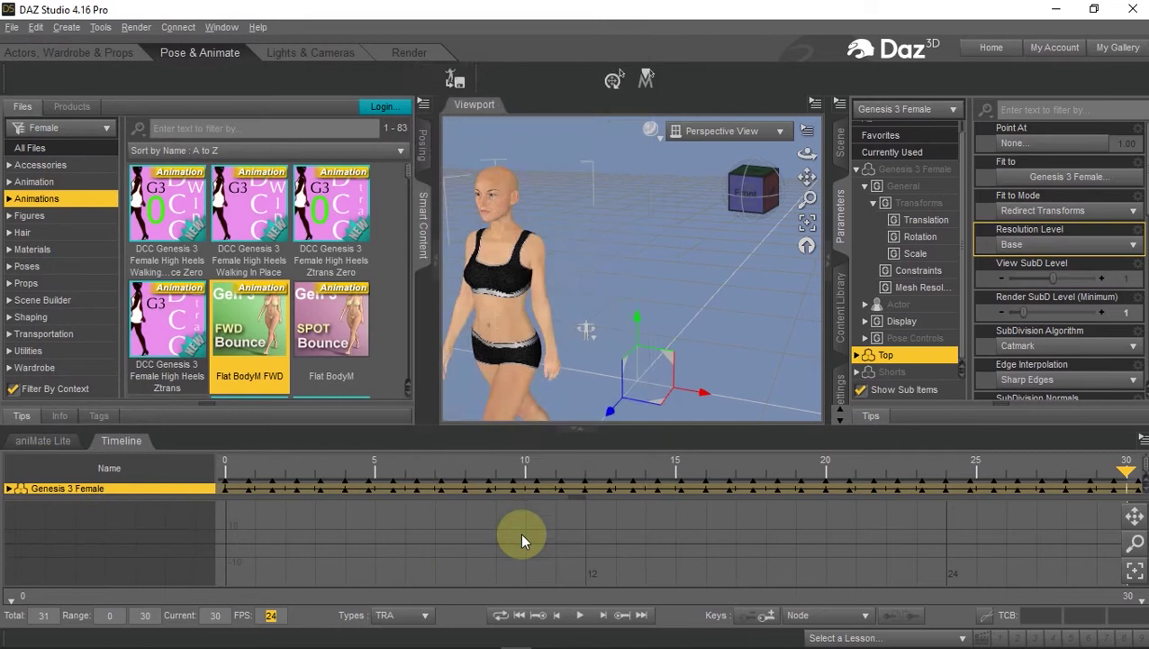
click(632, 573)
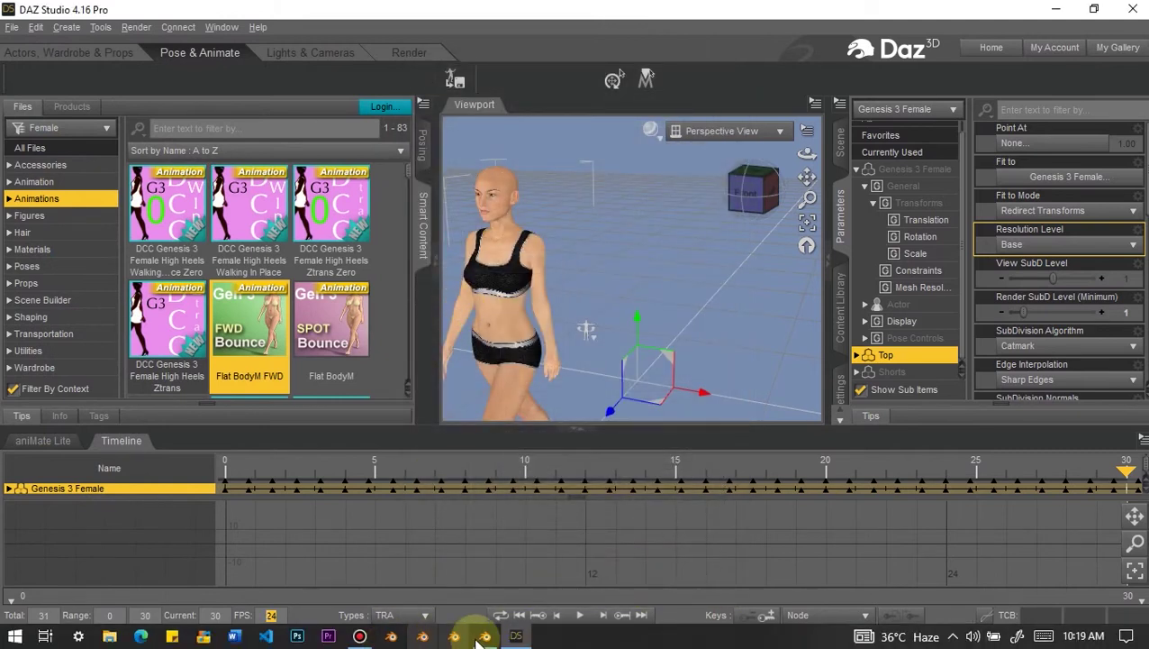
- Import Walking.bvh into Blender and bind it to G3F-rig
click(478, 631)
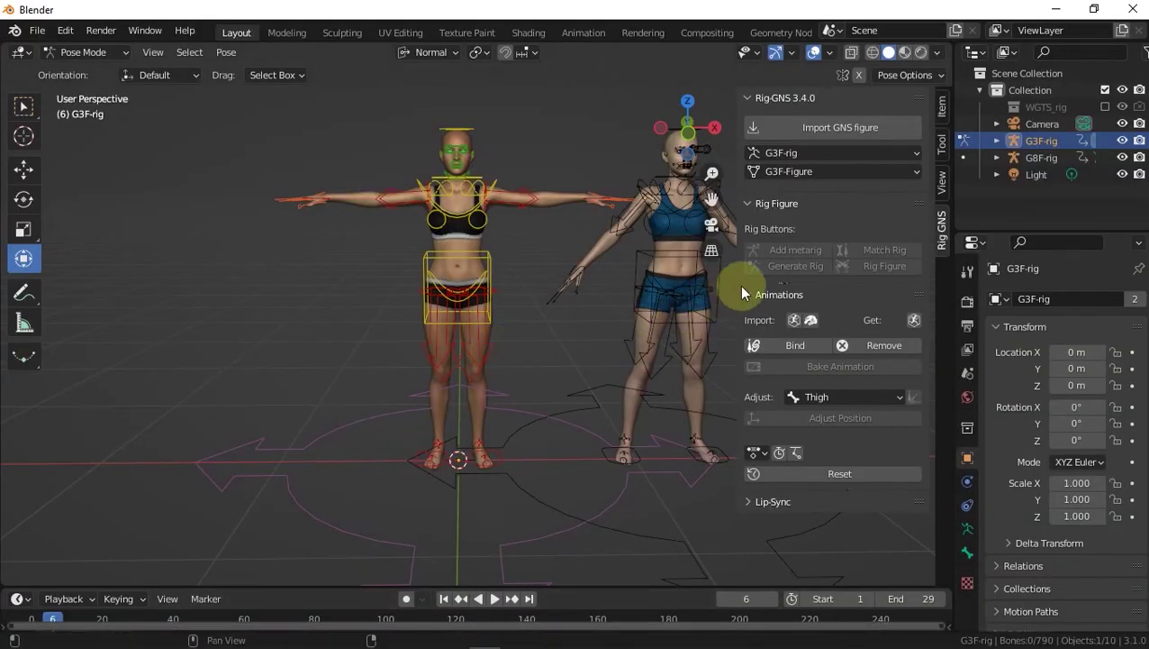
click(809, 320)
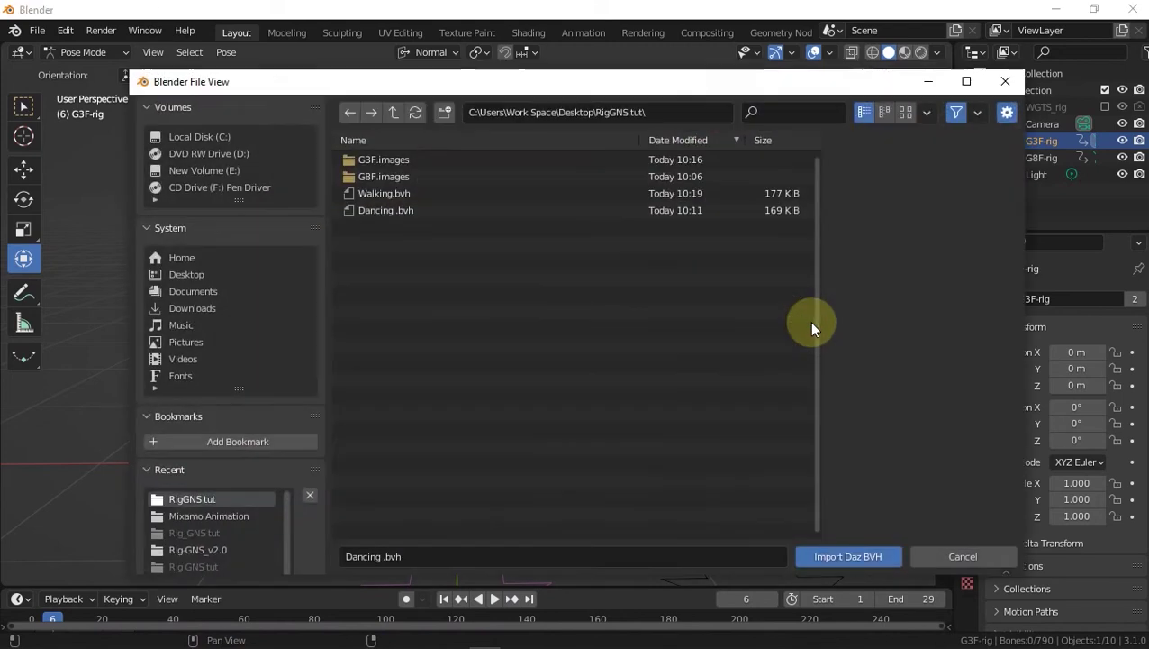
double_click(396, 193)
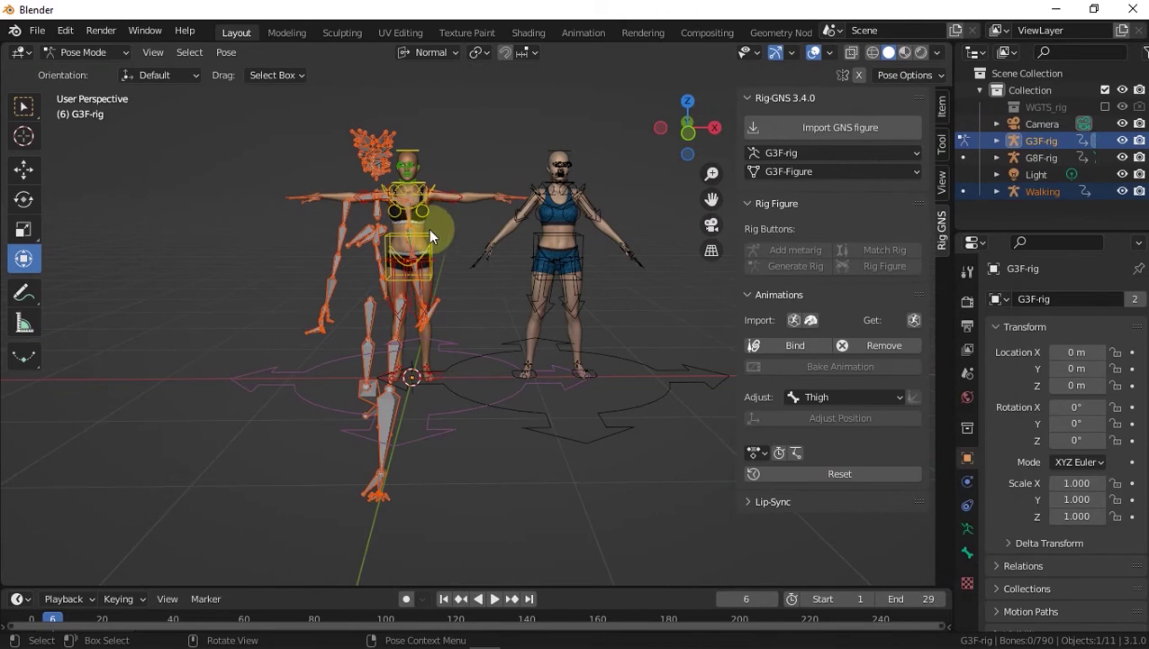
middle_drag(431, 212, 513, 272)
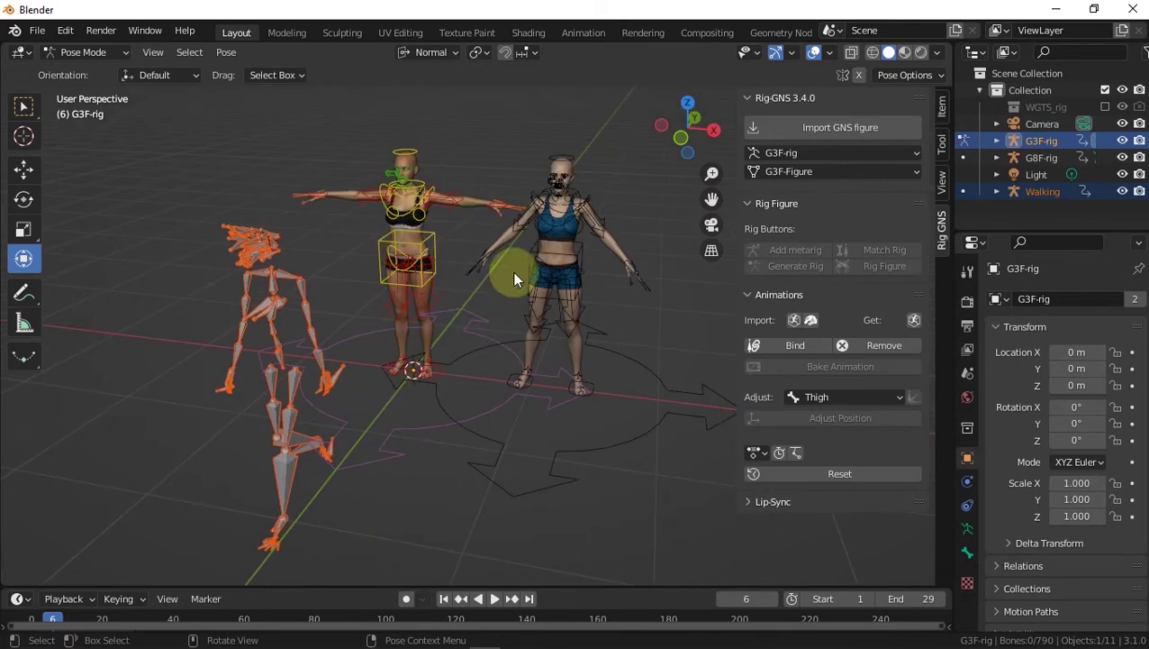
click(767, 345)
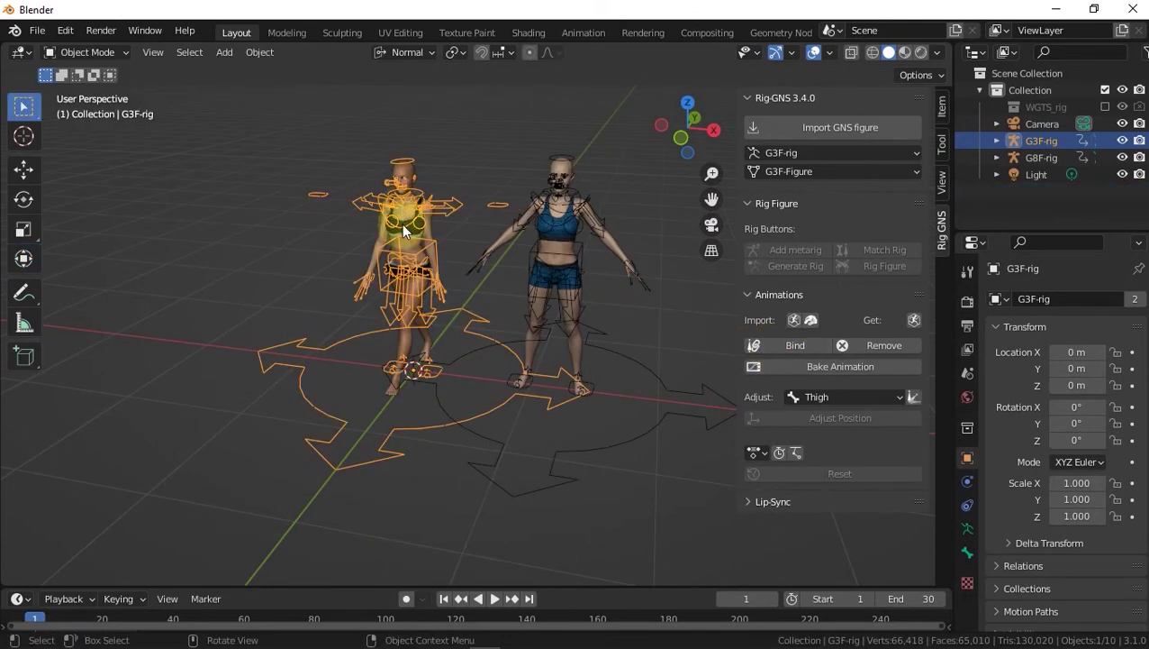
- Play the walking animation, orbiting and toggling overlays to inspect the motion
middle_drag(402, 224, 350, 213)
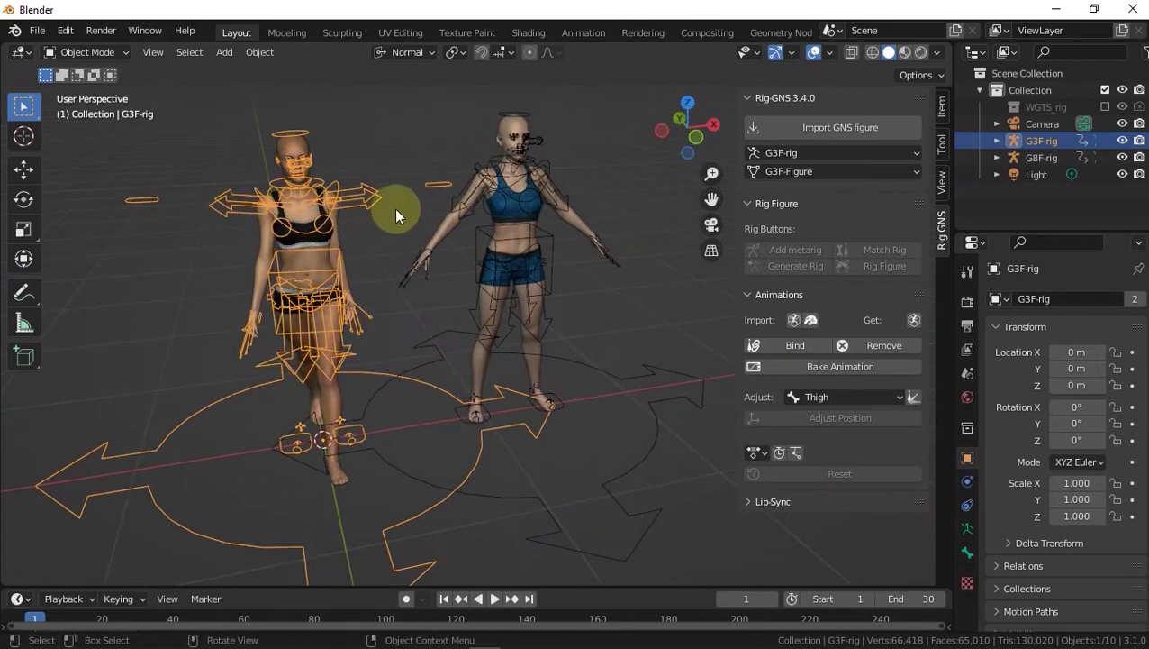
scroll(395, 216, down, 2)
key(space)
middle_drag(652, 323, 589, 323)
click(815, 54)
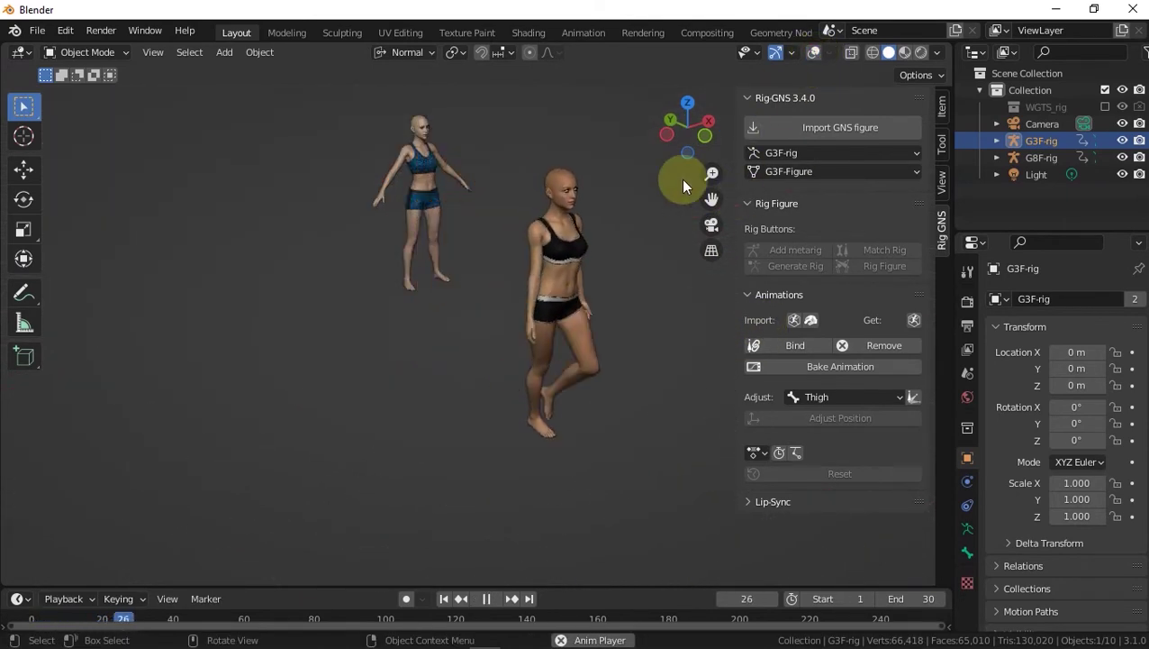
click(815, 54)
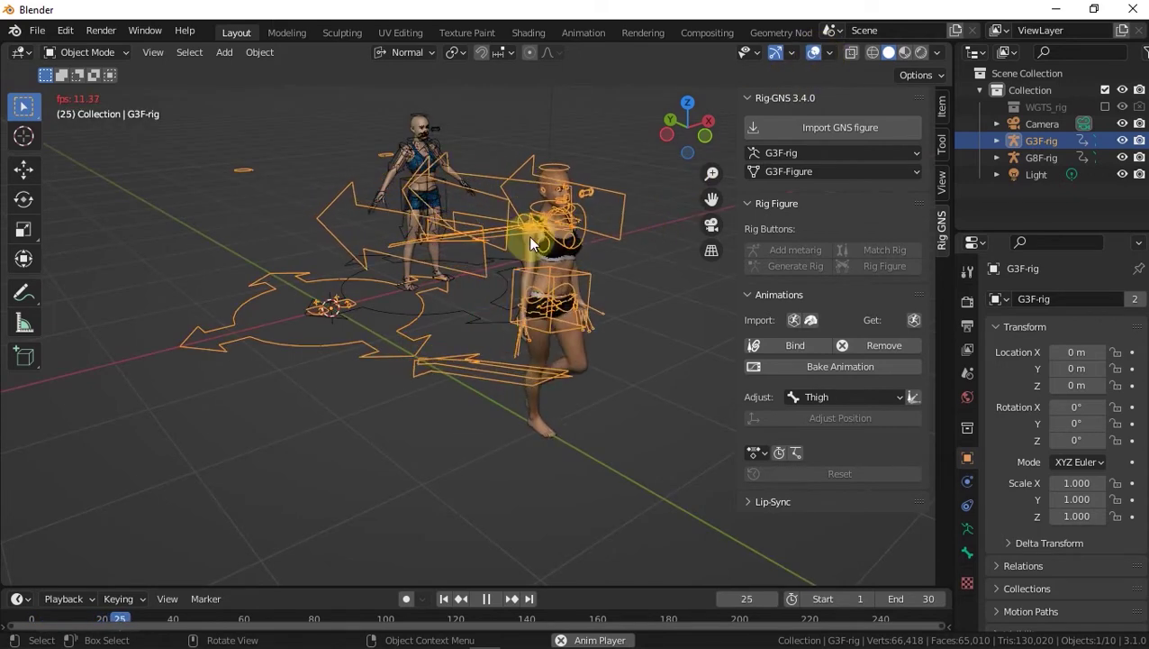
middle_drag(528, 232, 424, 247)
key(space)
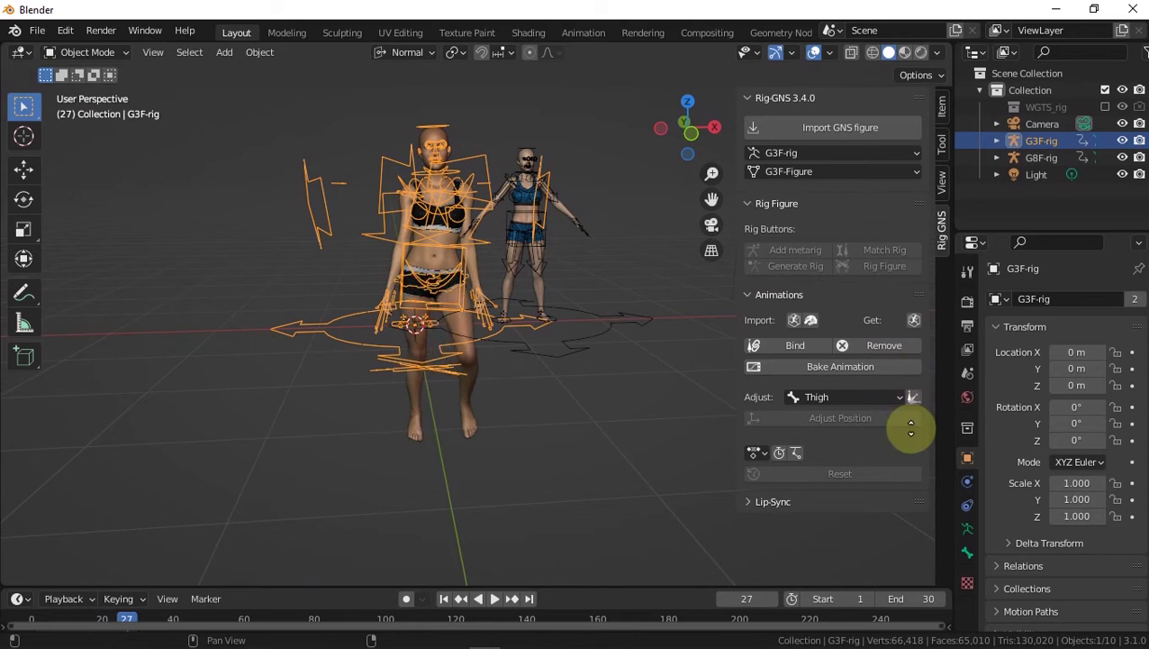
key(space)
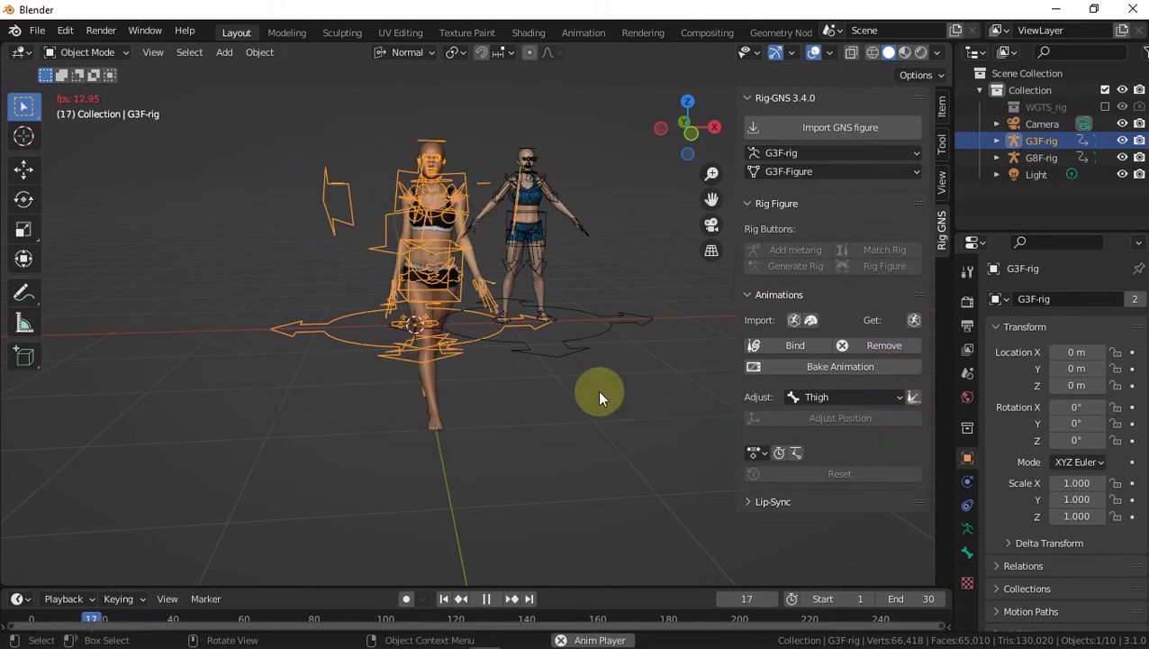
- Import Walking.bvh again and bind it to the selected G8F-rig
middle_drag(449, 295, 366, 302)
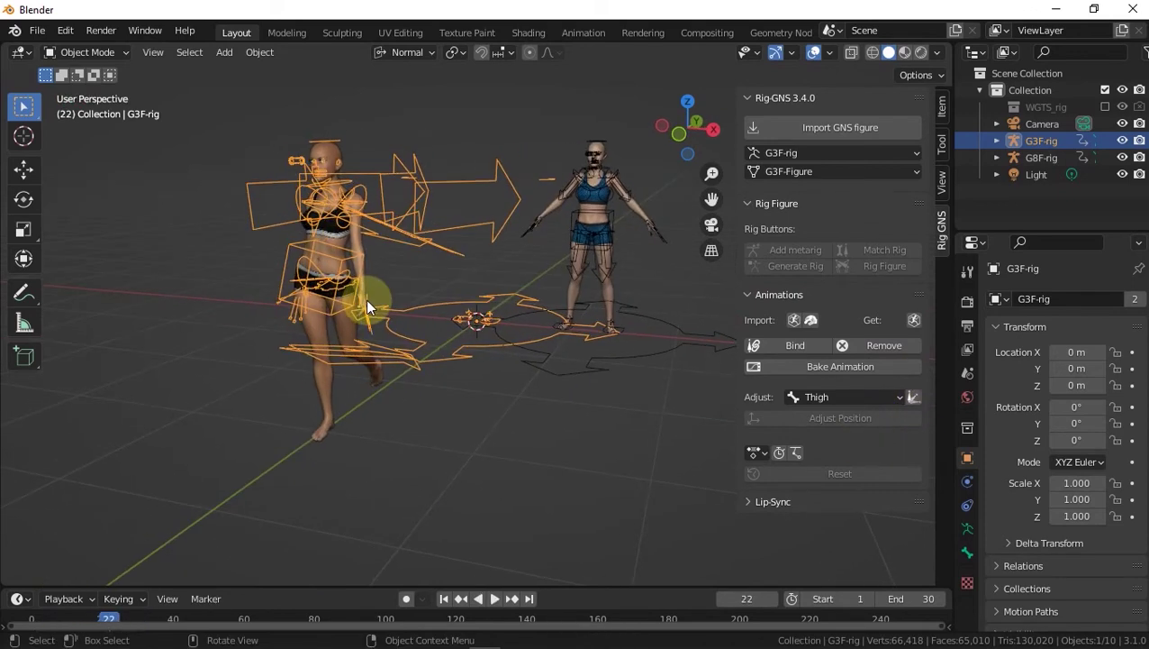
click(809, 321)
double_click(408, 194)
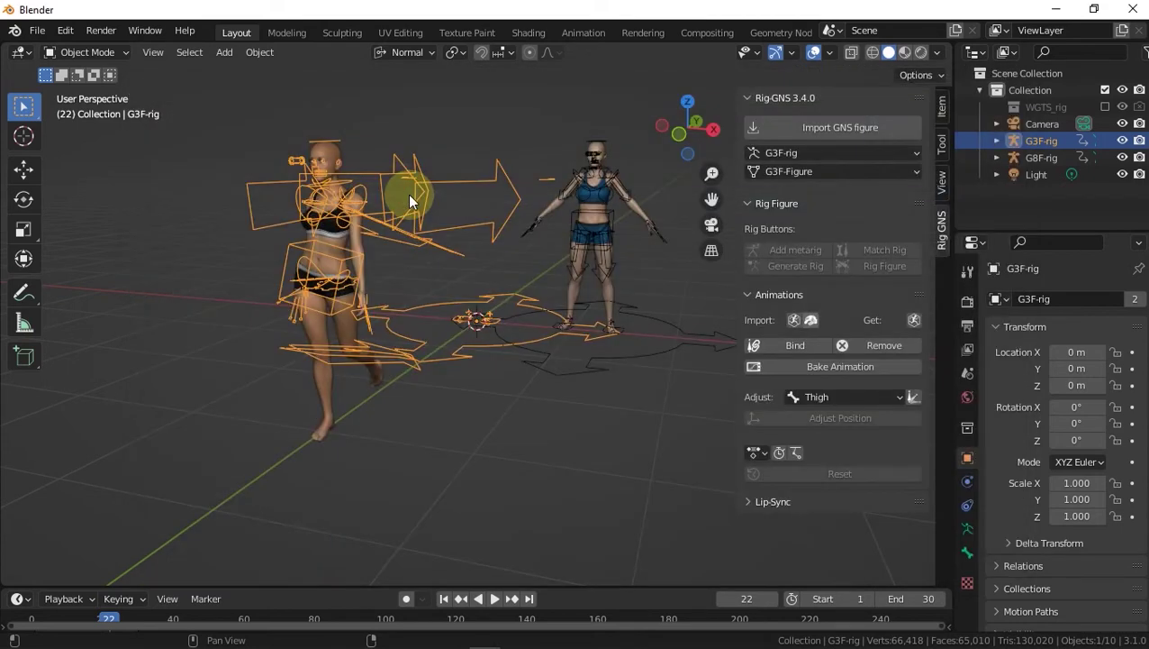
click(579, 213)
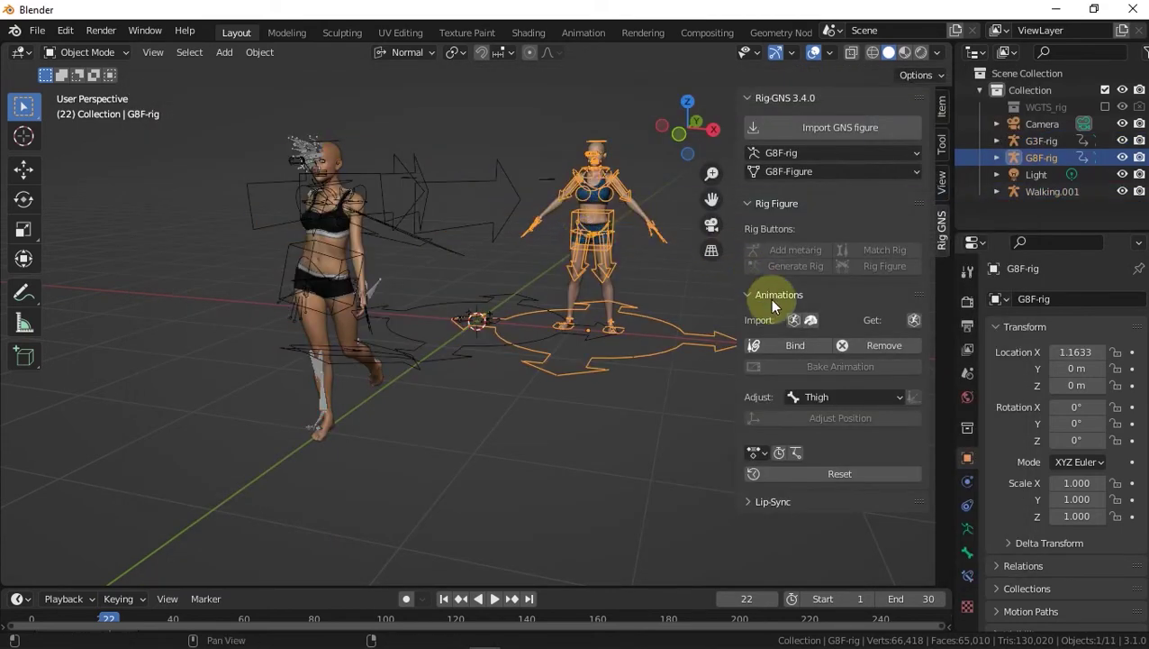
click(783, 345)
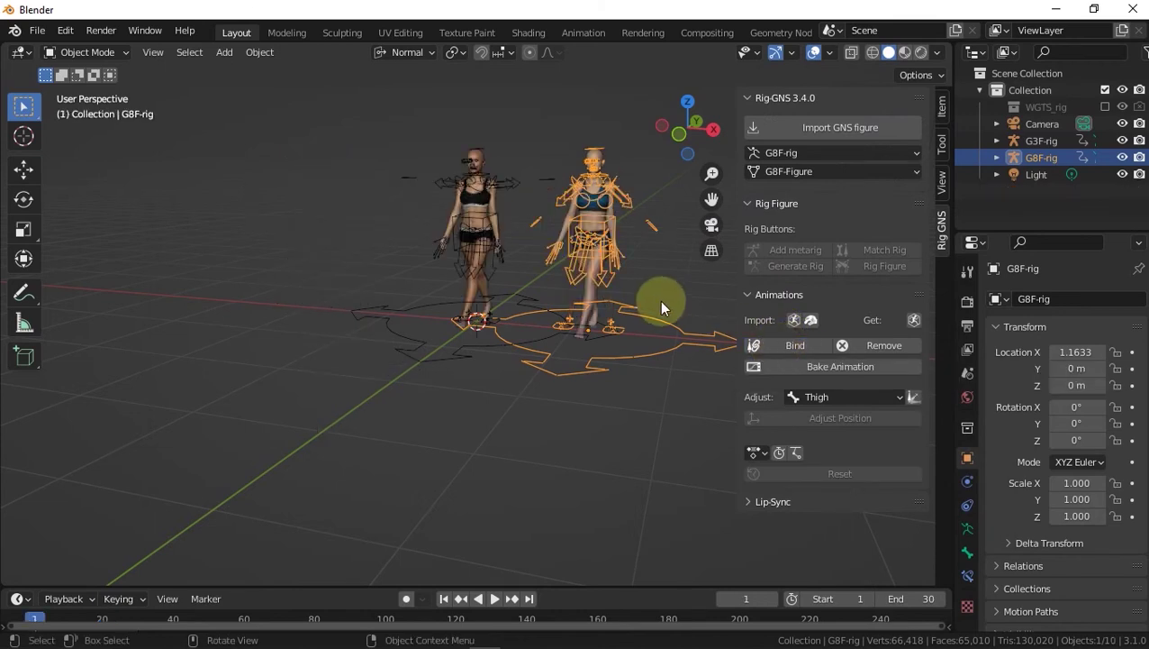
- Play the walk and use Thigh Adjust to correct the G8F figure's legs
key(space)
middle_drag(540, 209, 602, 302)
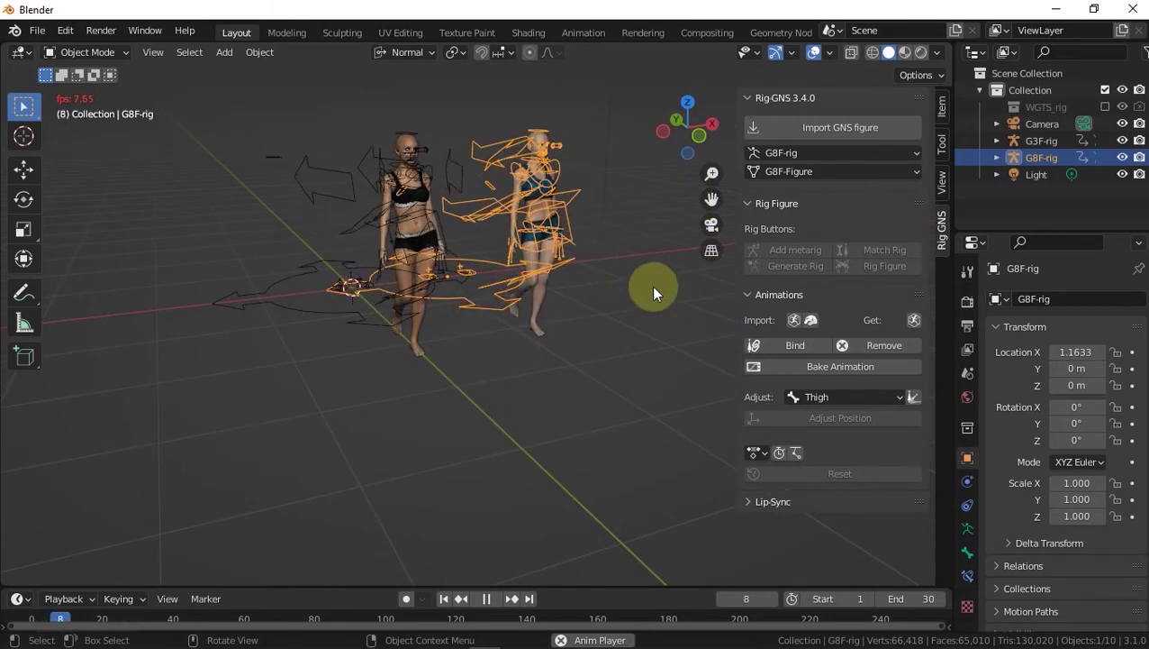
key(space)
click(908, 399)
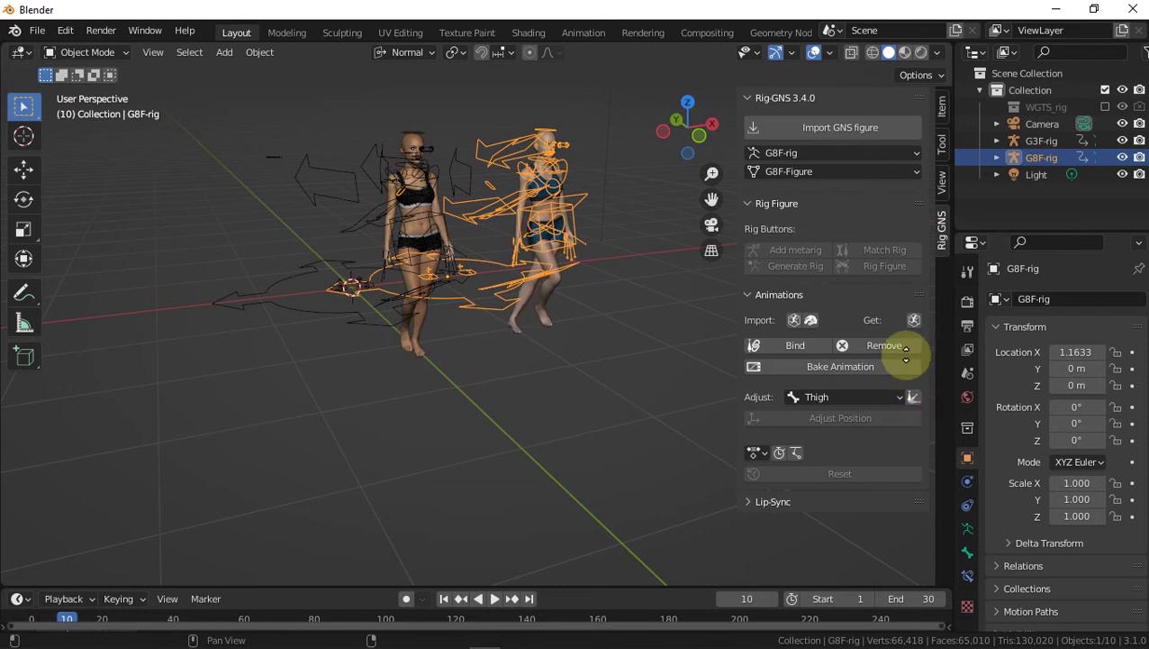
drag(907, 401, 907, 426)
key(space)
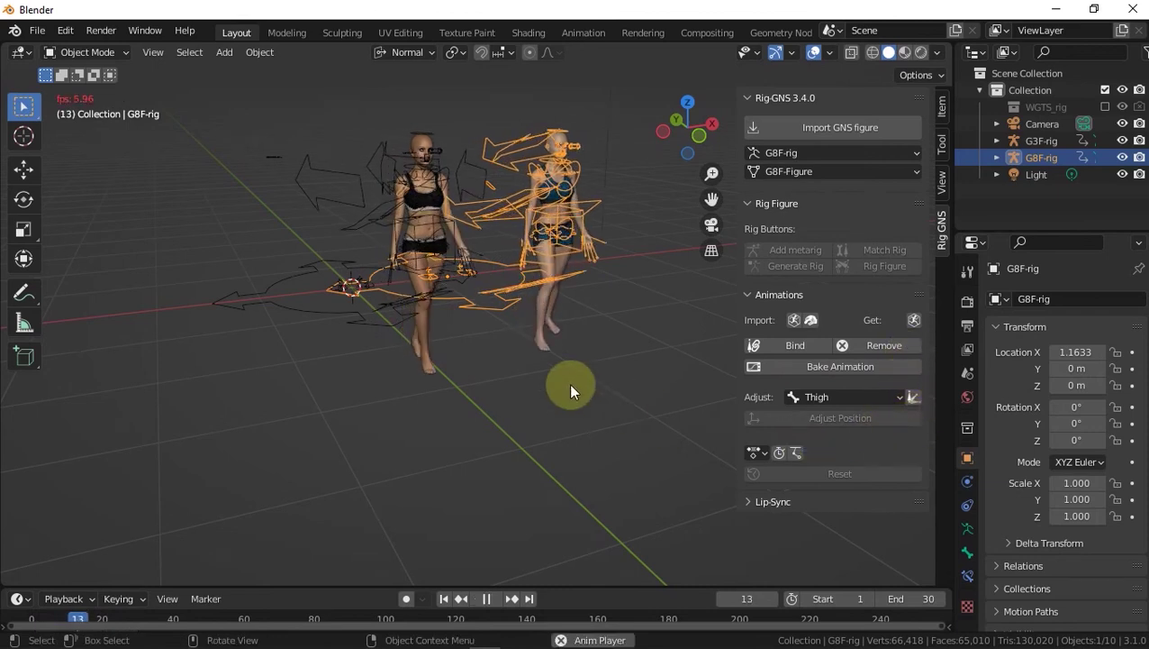
key(space)
middle_drag(407, 308, 450, 315)
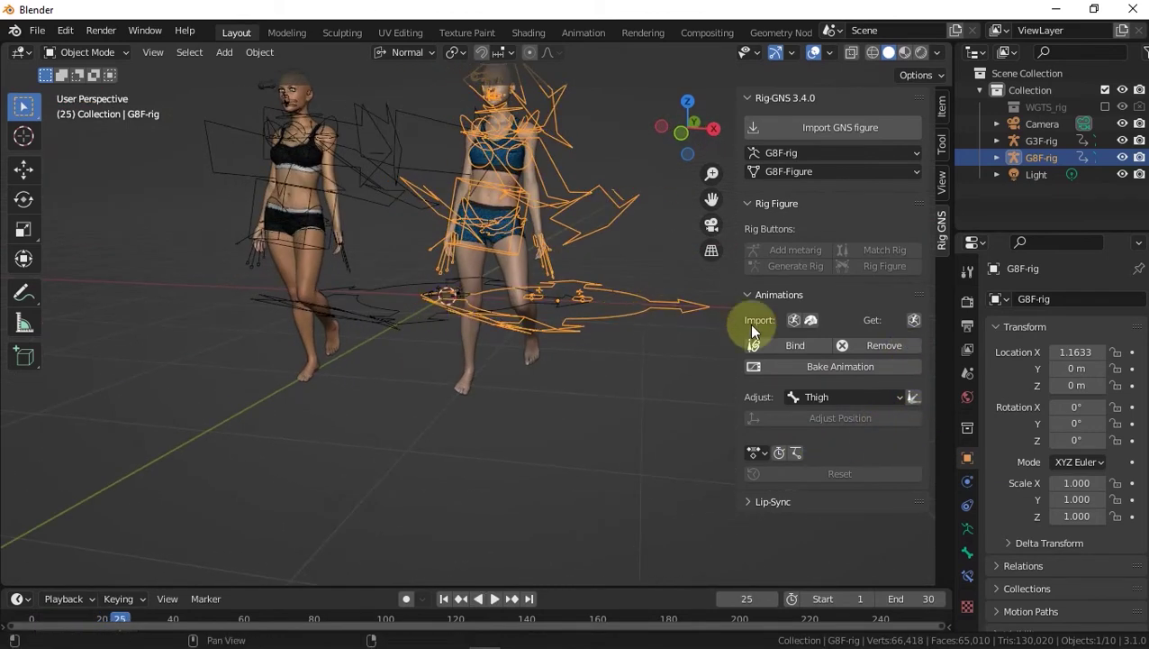
- Remove the bound animations from G8F-rig and G3F-rig, returning both to T-pose
click(884, 346)
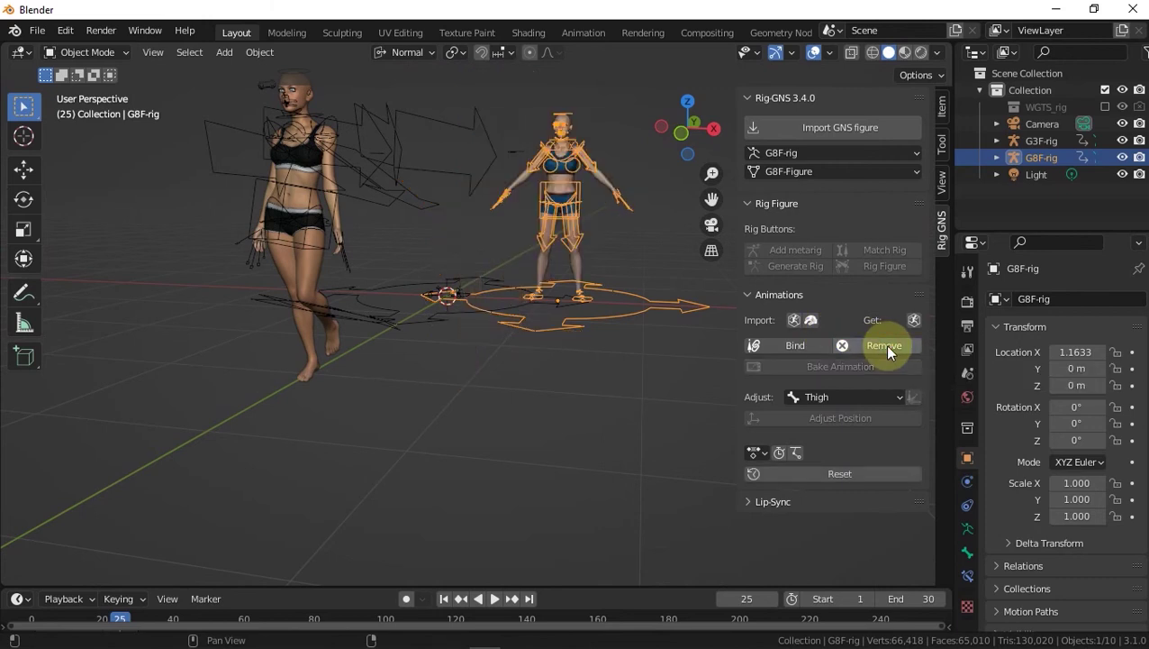
click(371, 196)
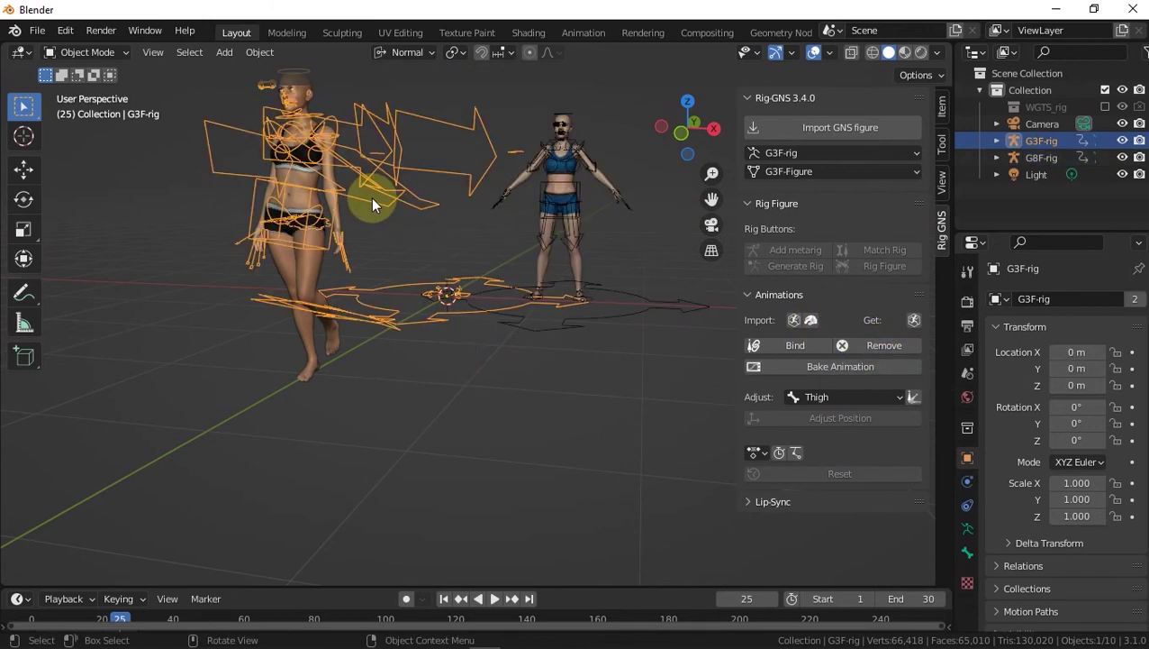
click(880, 349)
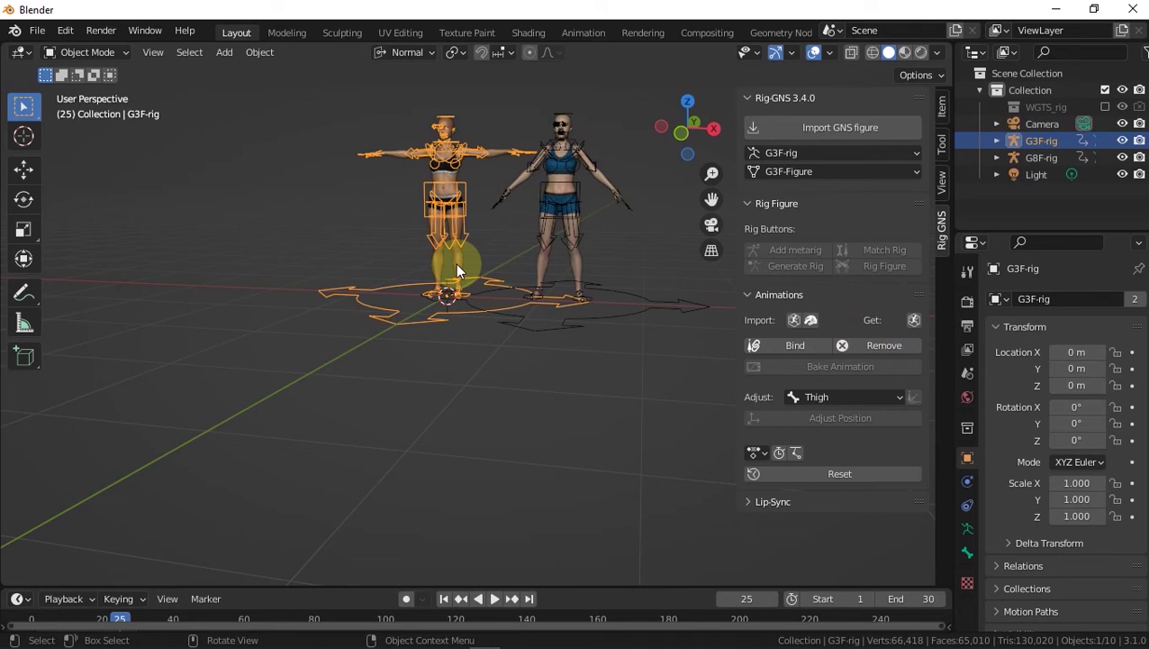
mouse_move(520, 638)
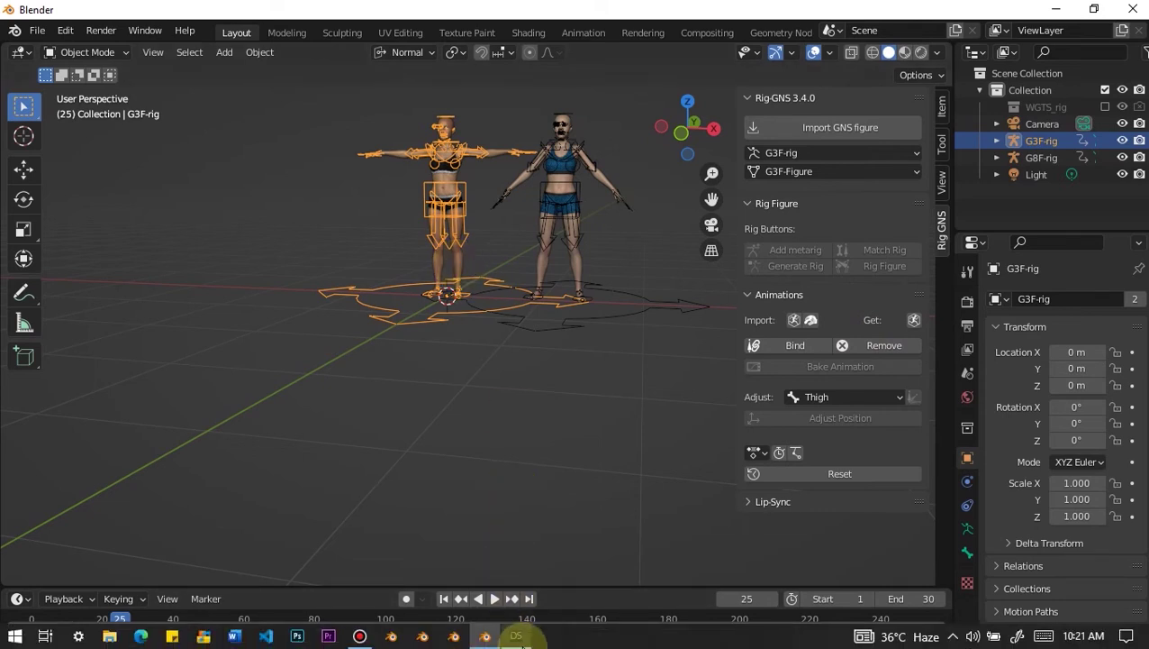
- Delete Genesis 3 Female from the DAZ Studio scene
click(523, 637)
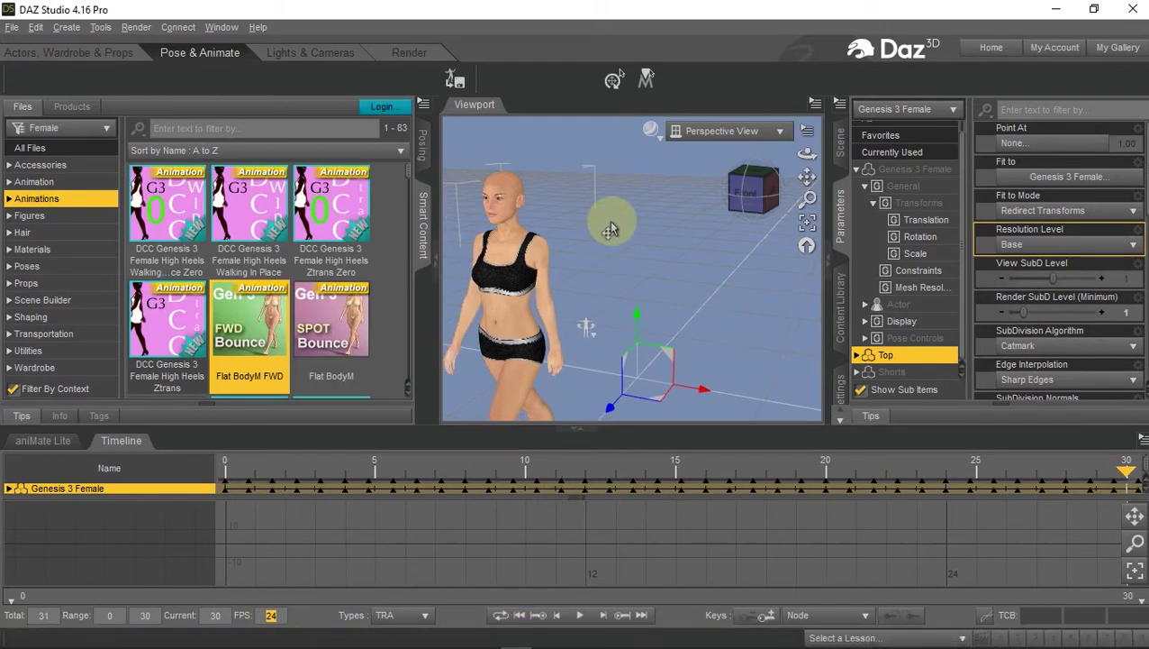
click(837, 153)
right_click(872, 153)
click(949, 178)
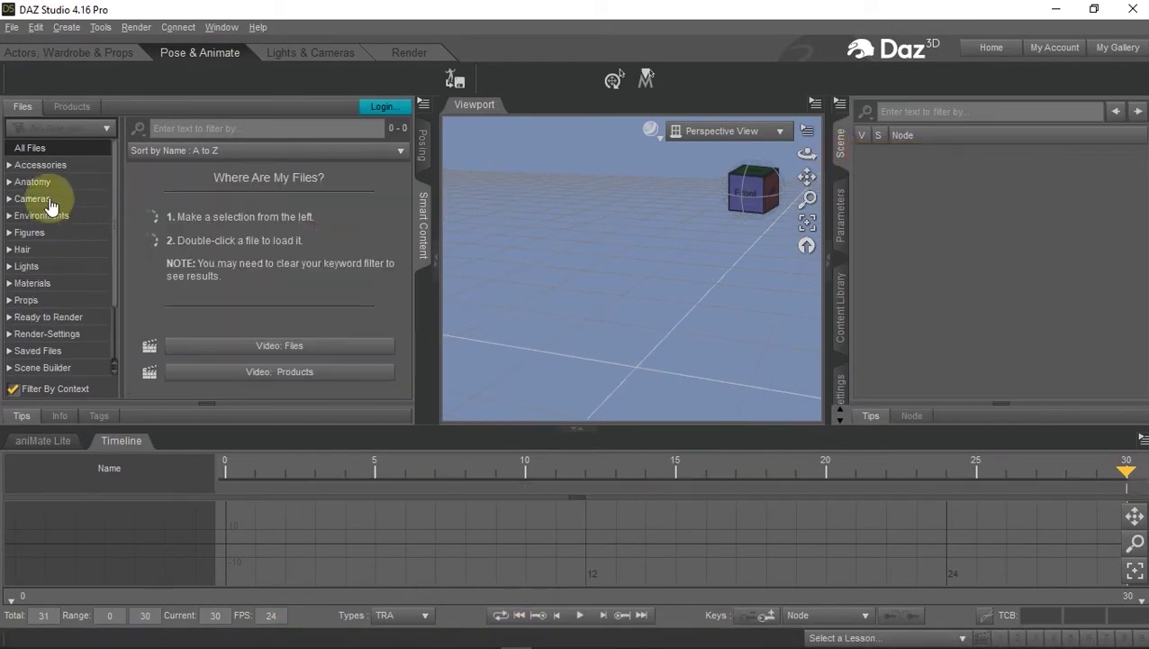
- Add Genesis 2 Female via Barefoot Dancer from Genesis 2 Starter Essentials
click(72, 107)
click(15, 128)
click(29, 232)
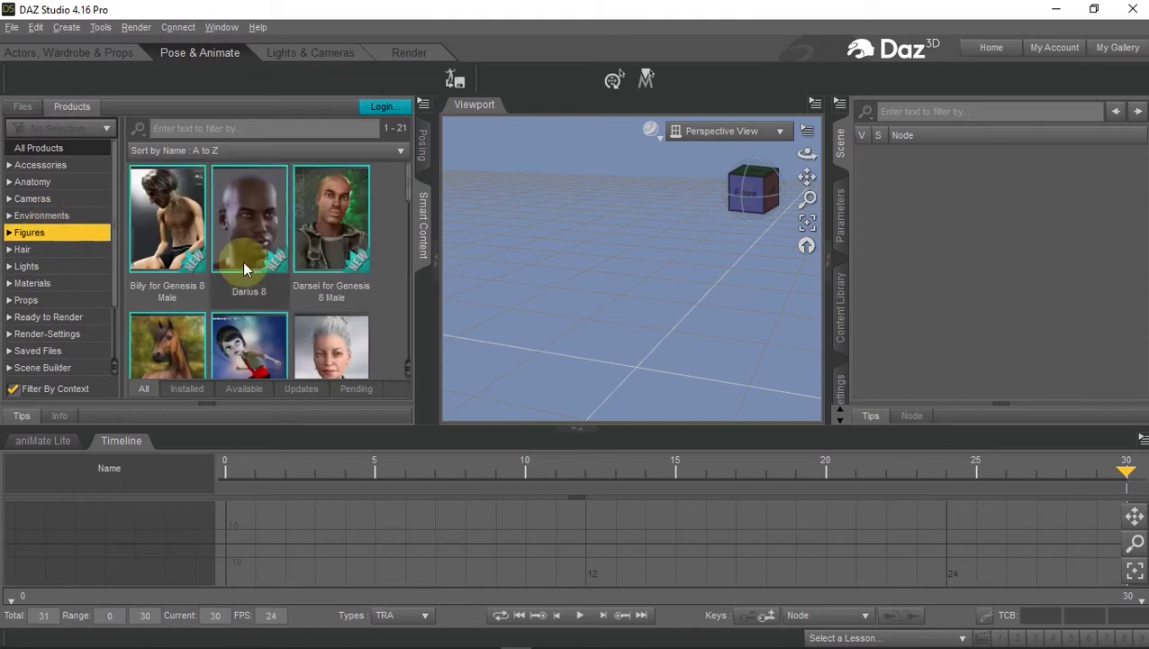
scroll(270, 270, down, 3)
click(271, 265)
double_click(252, 236)
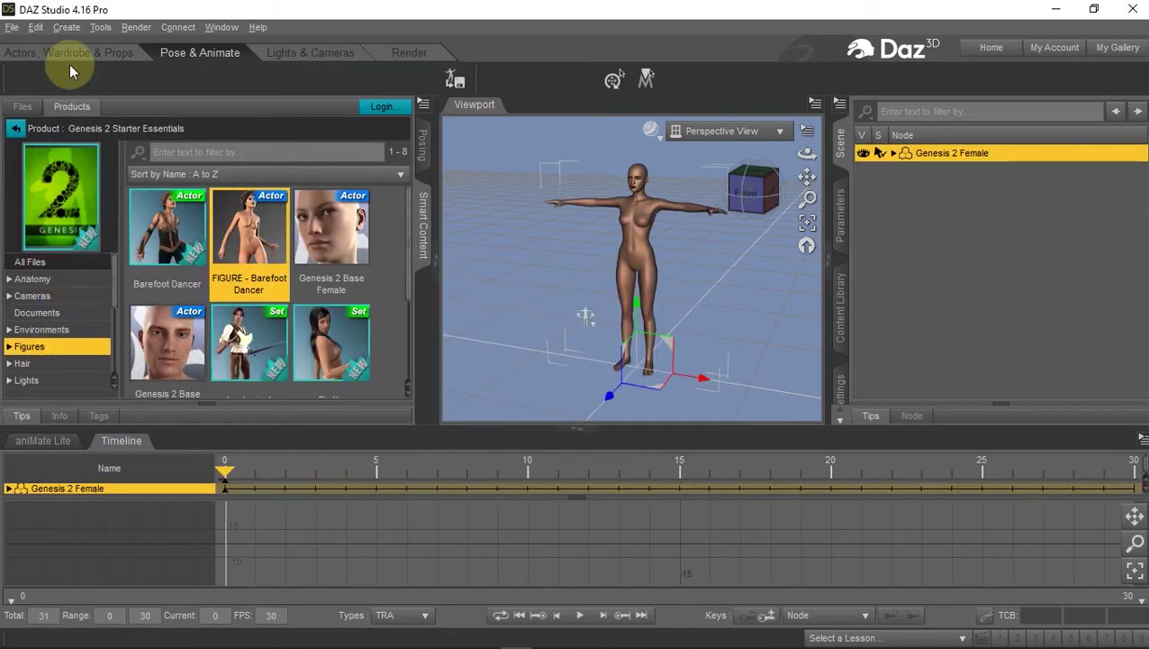
click(22, 106)
- Apply the Air dance animation to Genesis 2 Female
click(36, 198)
double_click(259, 225)
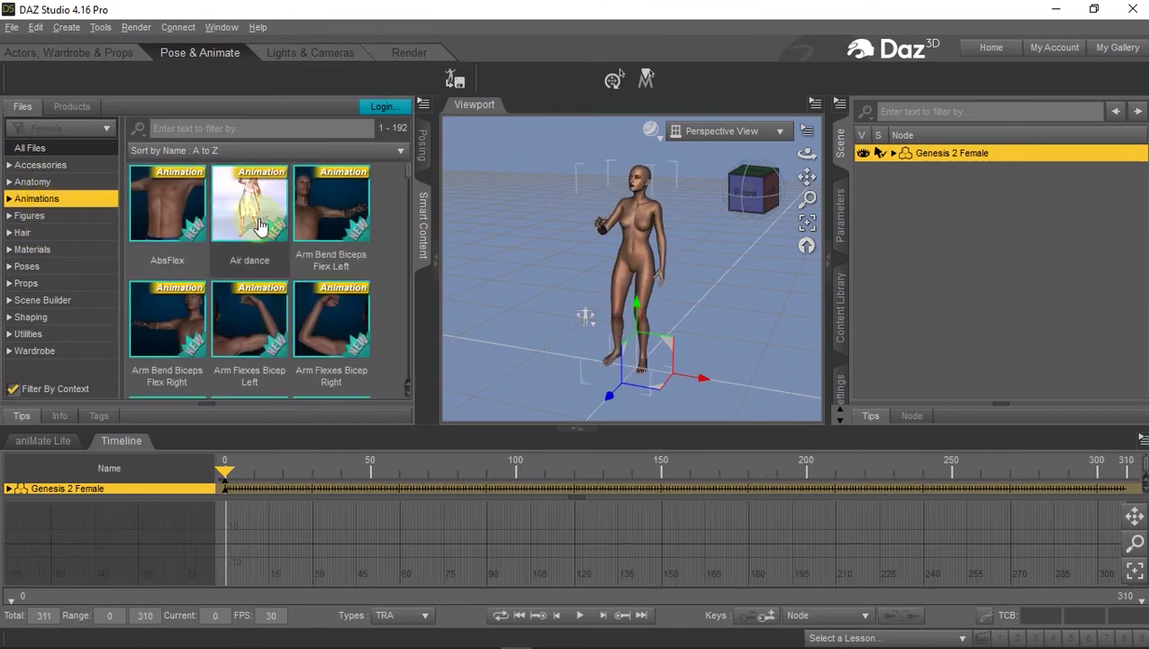
mouse_move(258, 226)
double_click(259, 225)
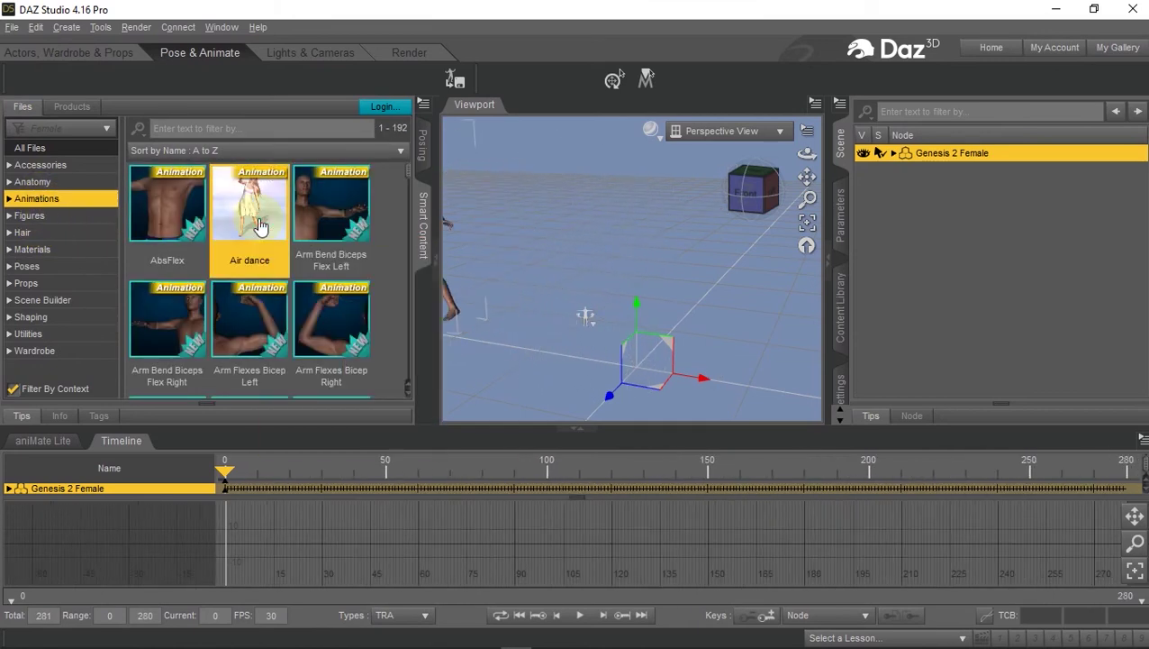
- Bake the Air dance aniMate Lite clip into Studio keyframes
click(42, 441)
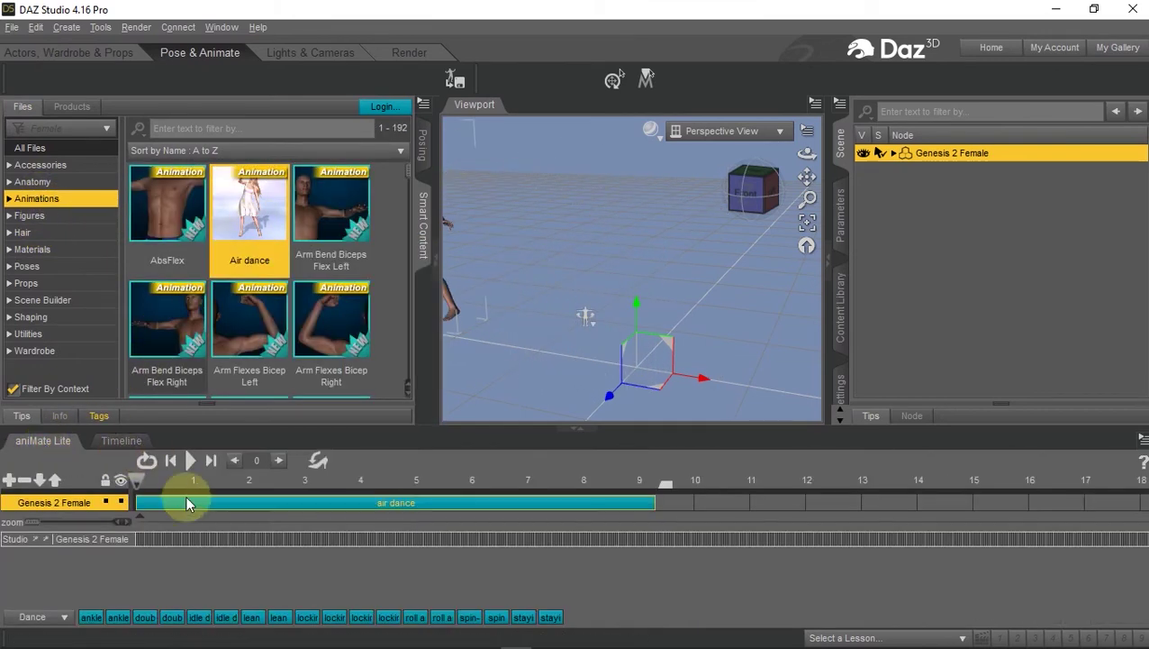
right_click(400, 457)
click(419, 472)
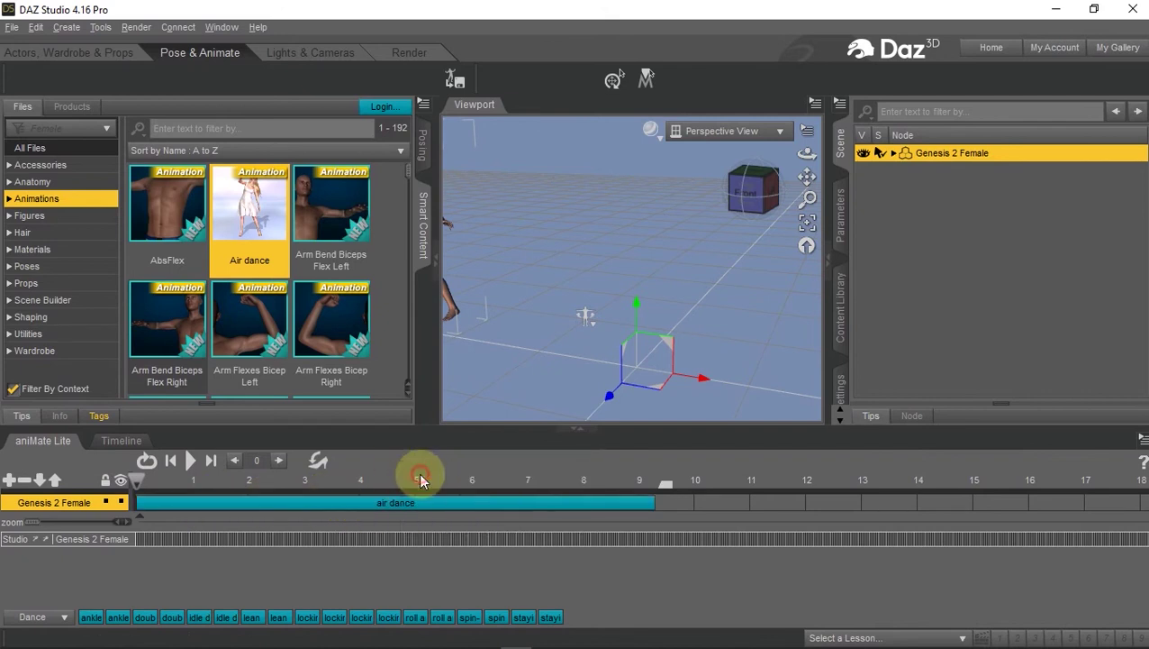
click(538, 358)
click(117, 441)
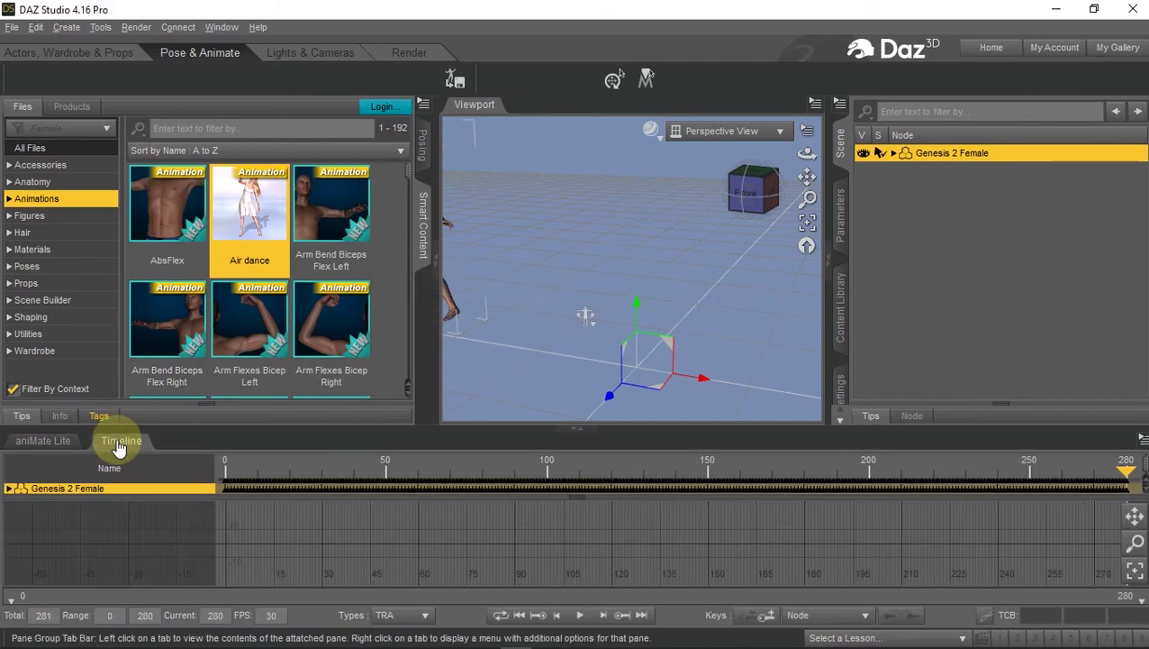
- Set the frame rate to 24 fps and the play range end to 150
double_click(270, 614)
text(24)
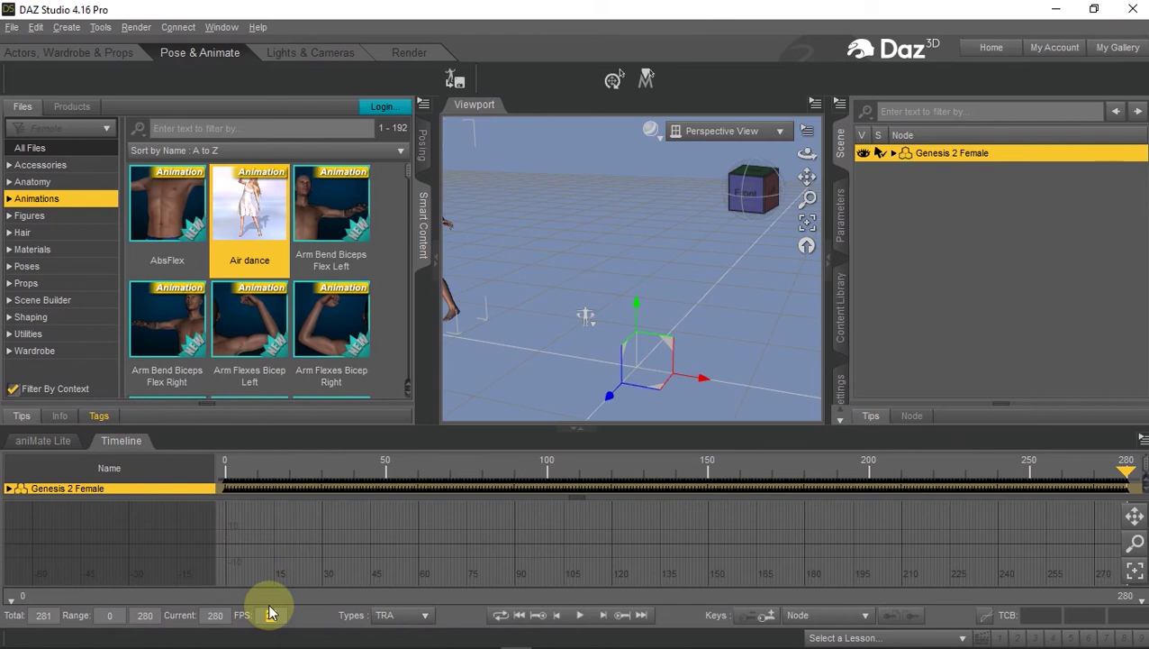
key(Return)
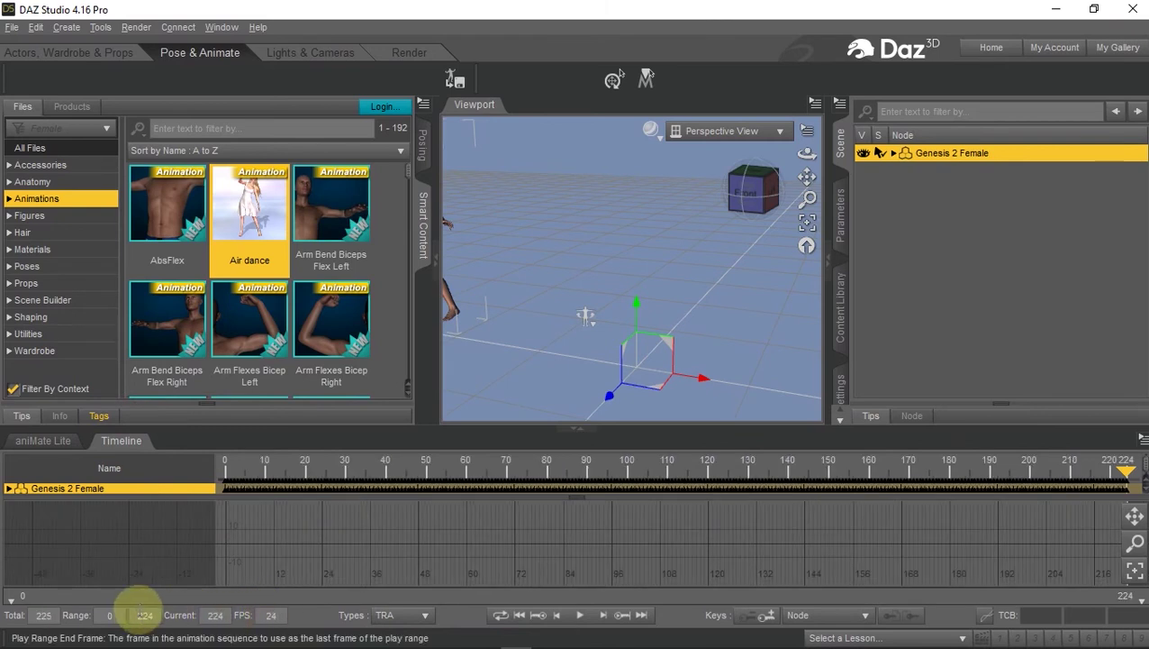
click(141, 615)
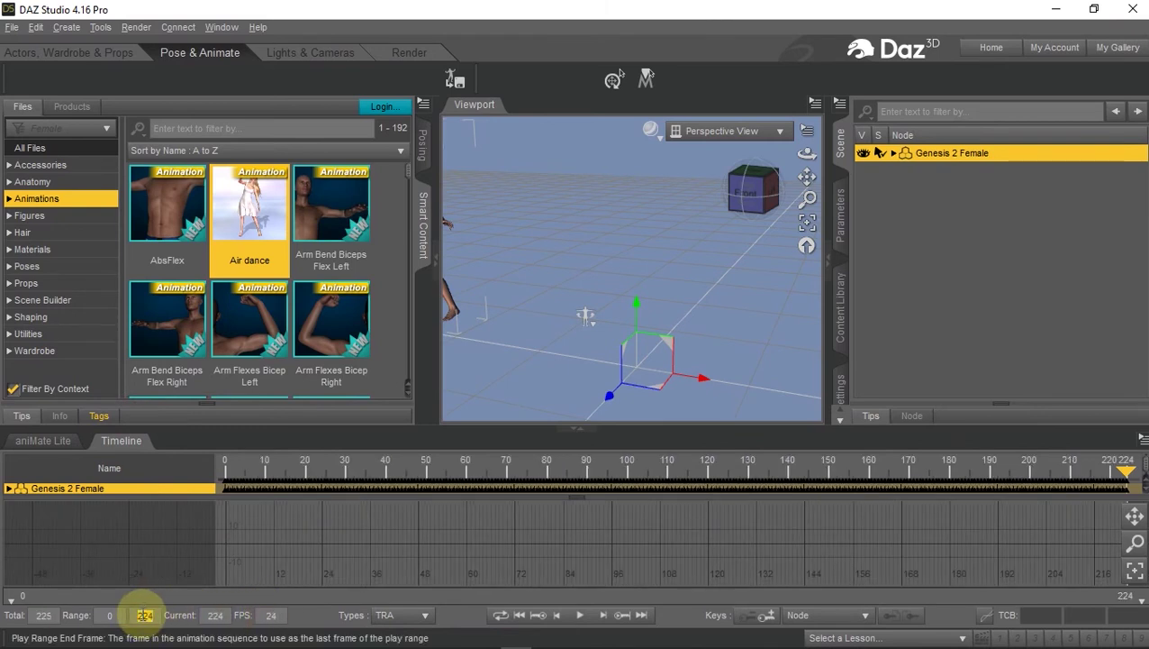
text(150)
key(Return)
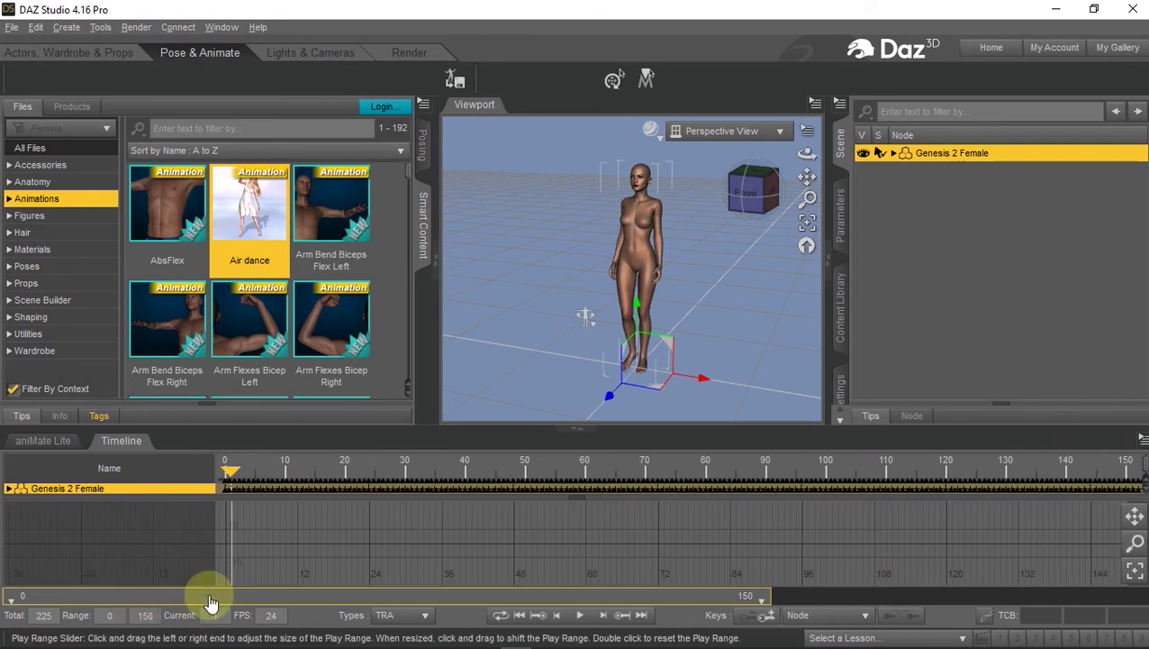
- Export the dance as BVH file 'Air Dance' and accept the exporter options
click(13, 27)
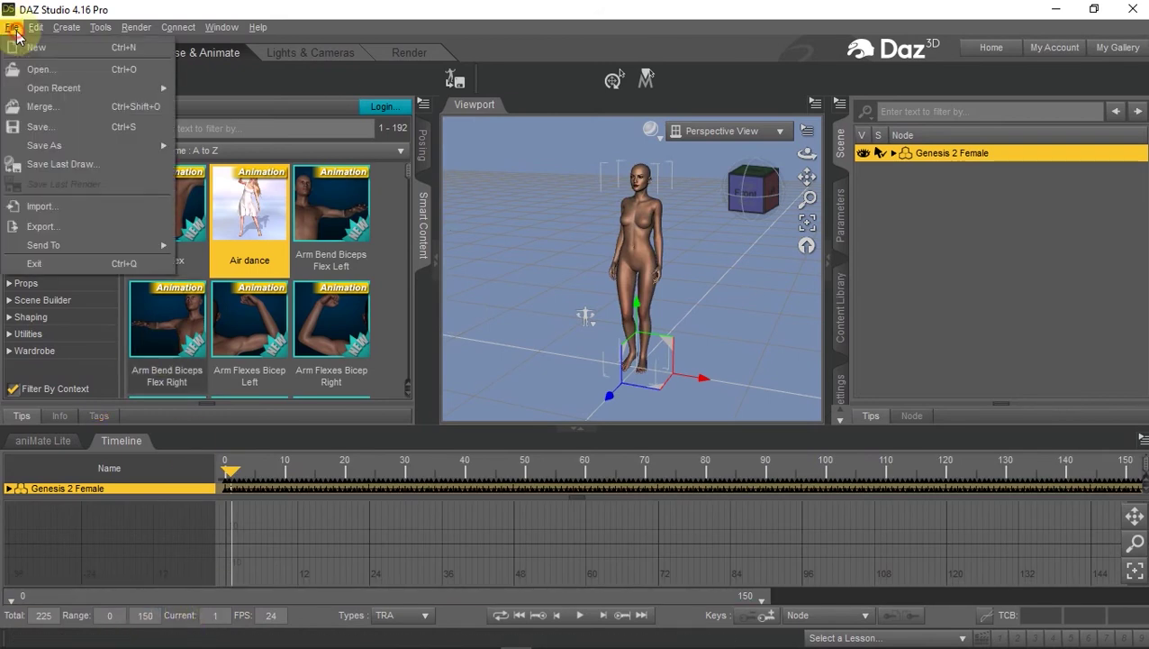
click(39, 226)
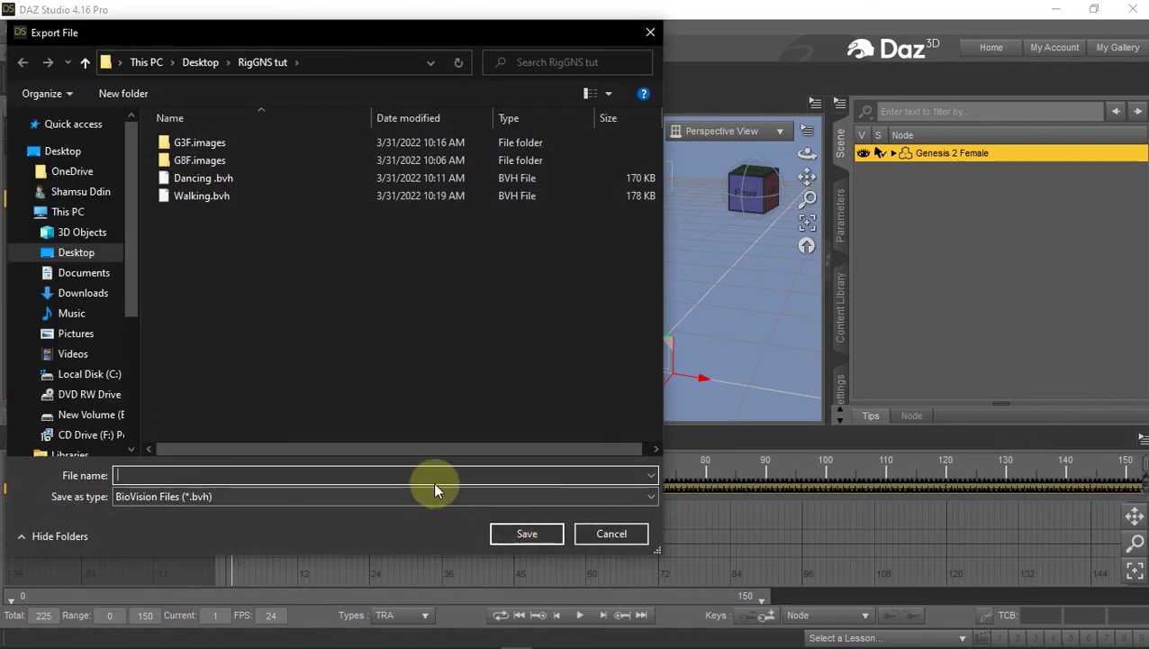
text(Air)
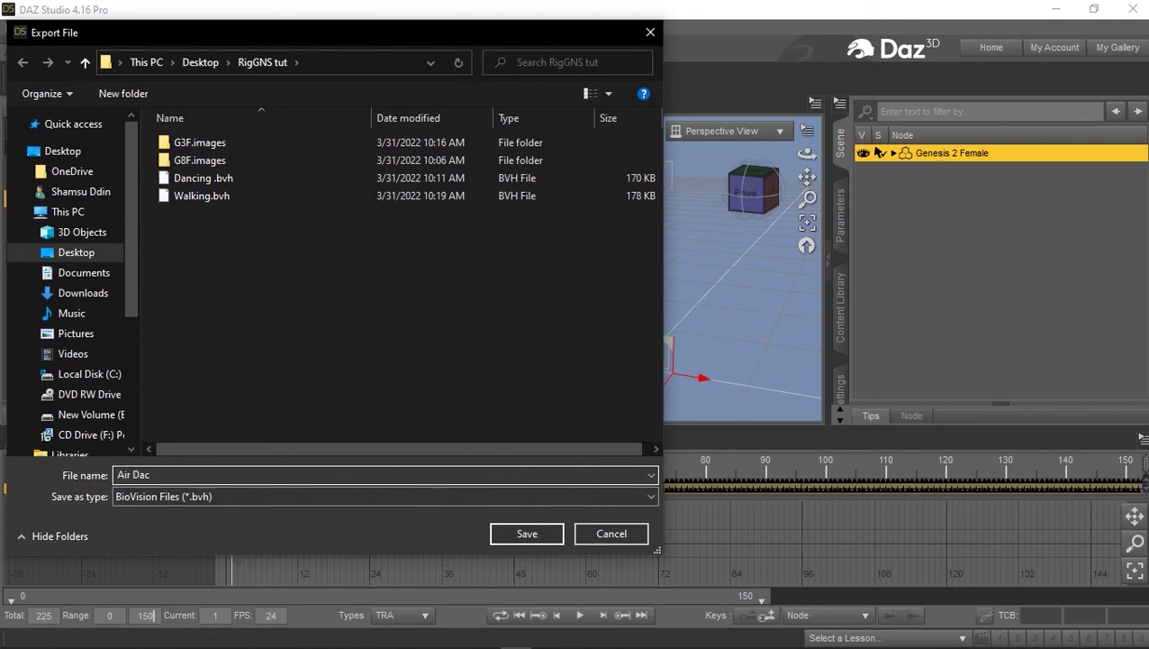
text( Dance)
click(552, 537)
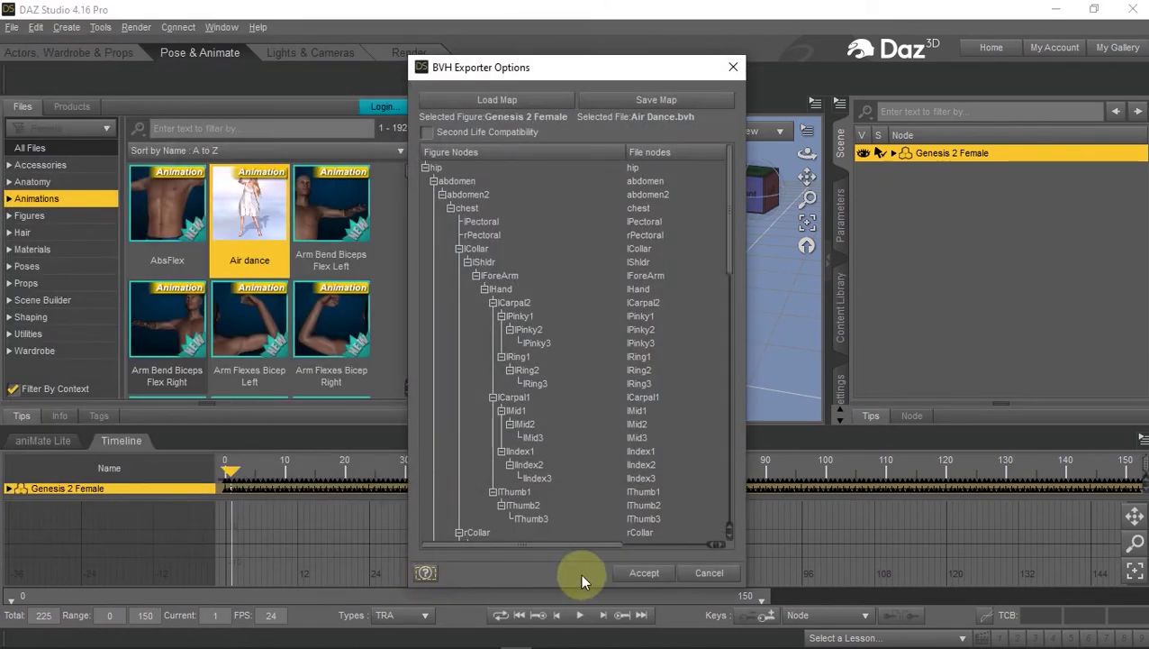
click(641, 571)
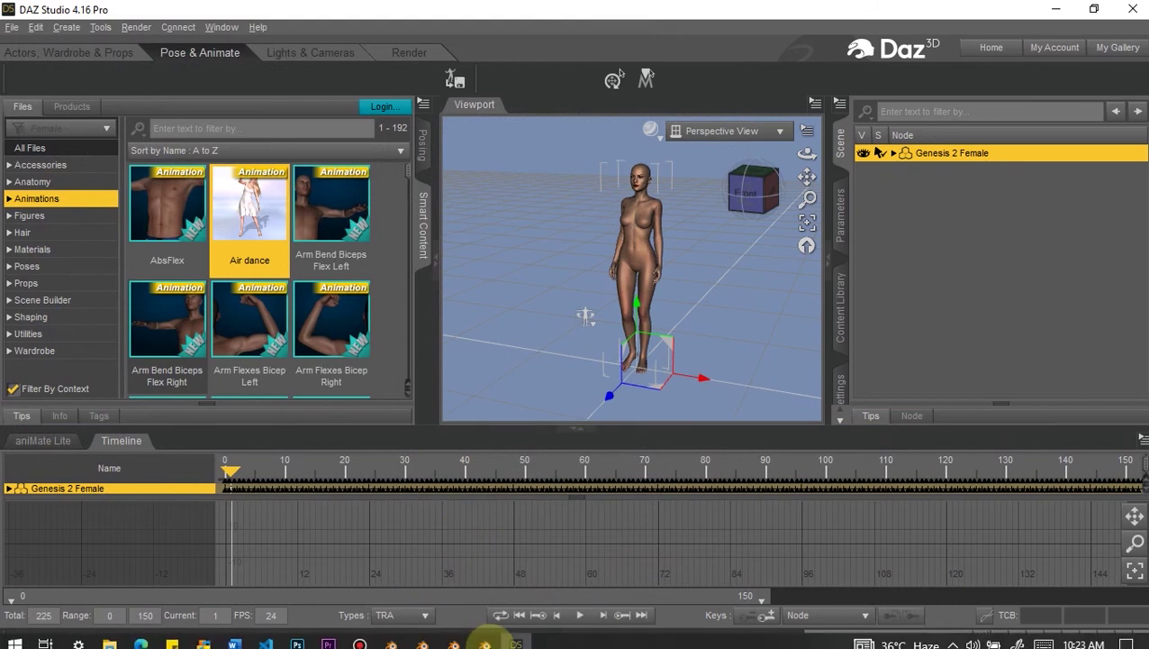
- Import Air Dance.bvh in Blender, bind it to G8F-rig, and preview the dance
click(486, 636)
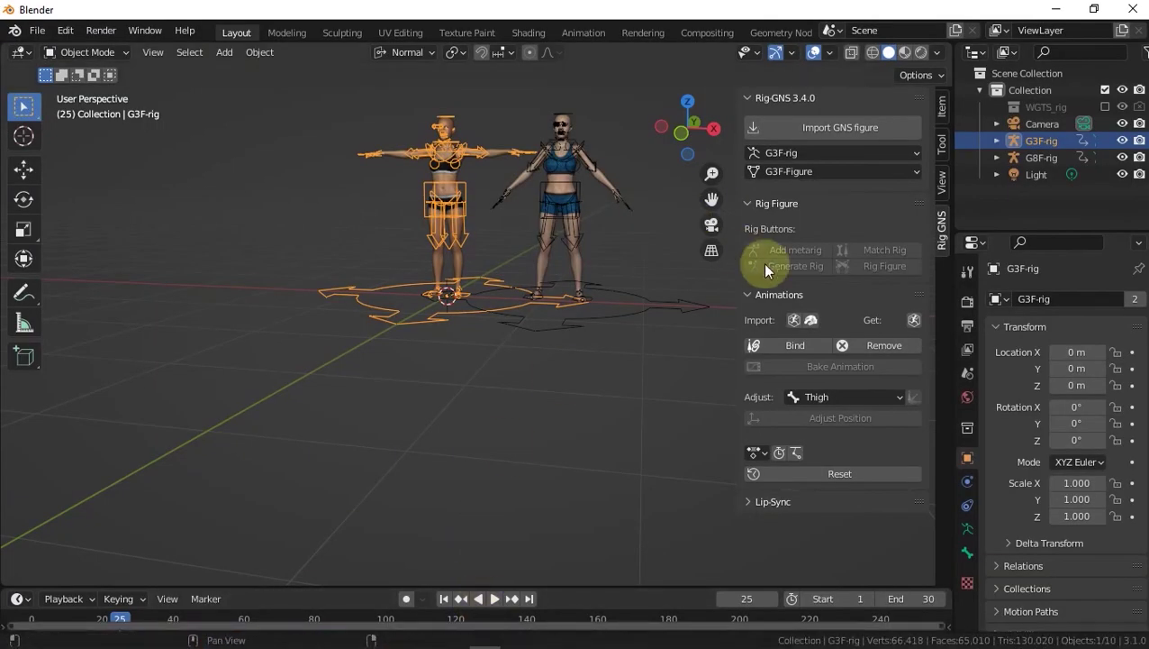
click(800, 319)
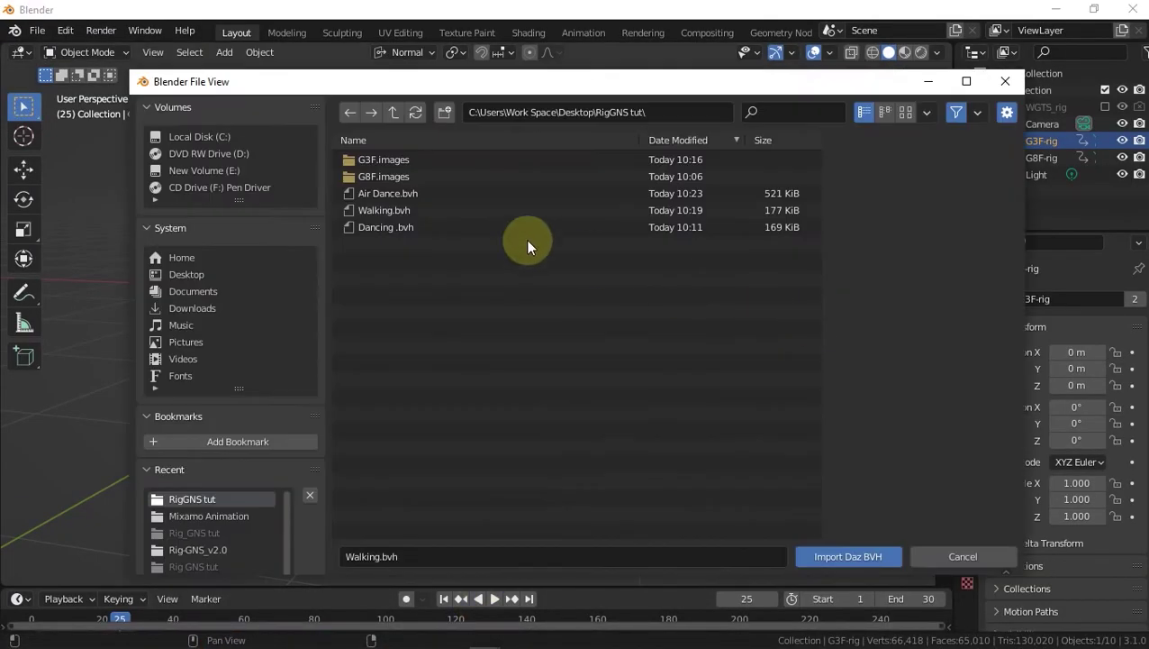
click(430, 196)
double_click(430, 195)
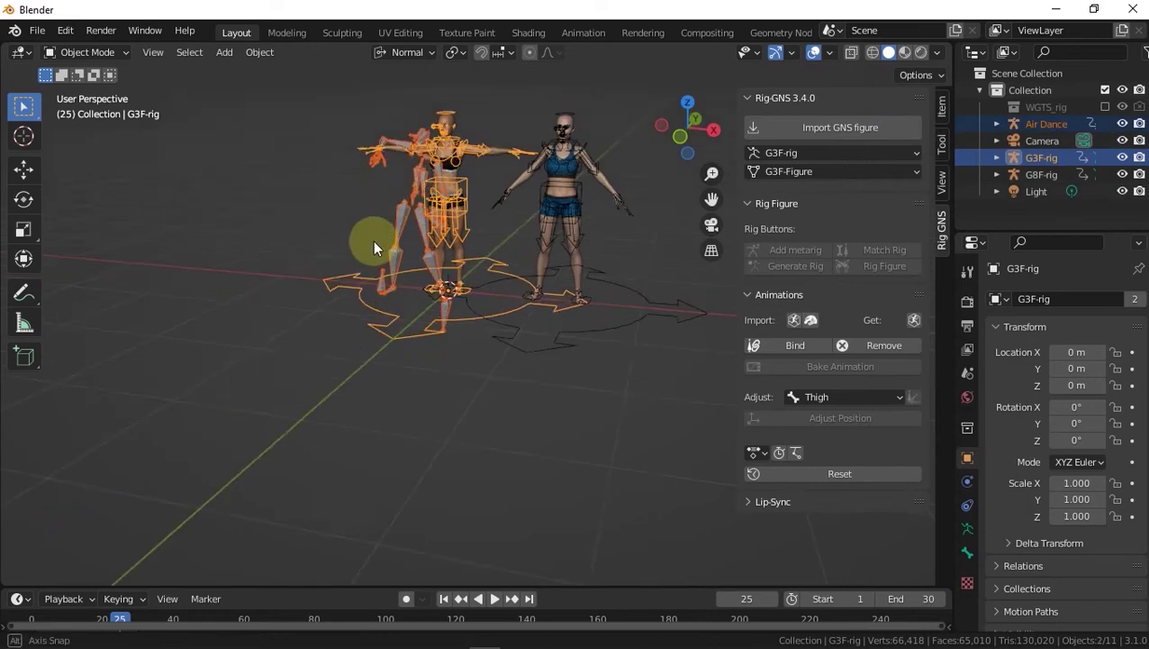
click(540, 194)
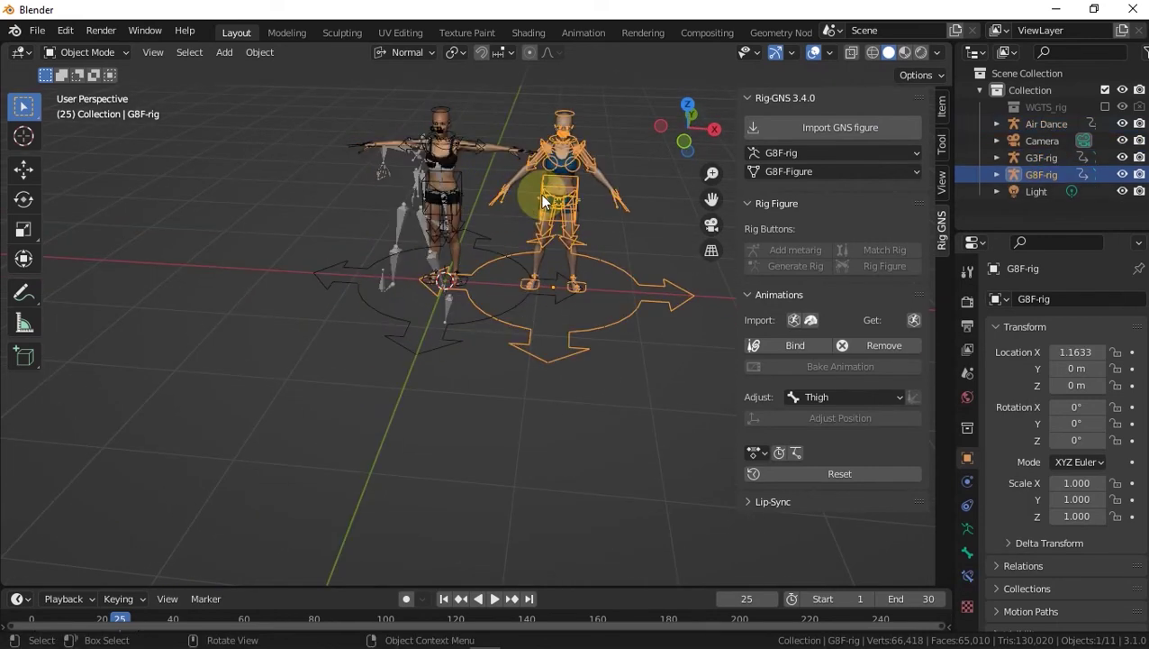
click(780, 346)
middle_drag(685, 306, 415, 290)
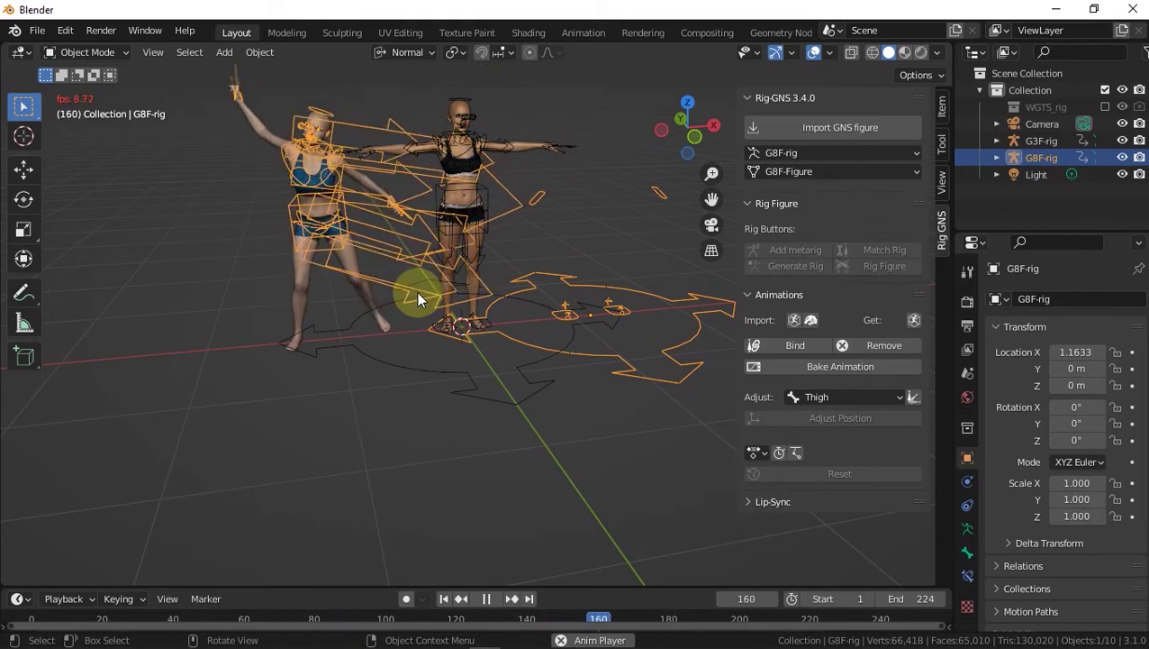
key(space)
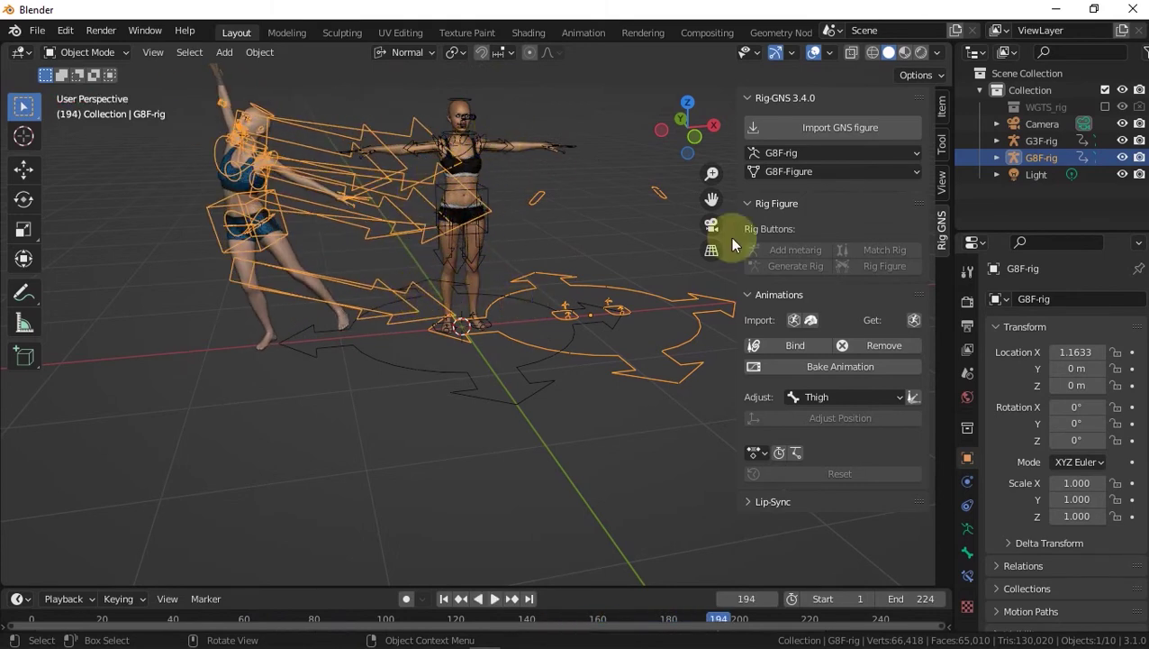
- Import Air Dance.bvh again, bind it to G3F-rig, and stop playback
click(812, 321)
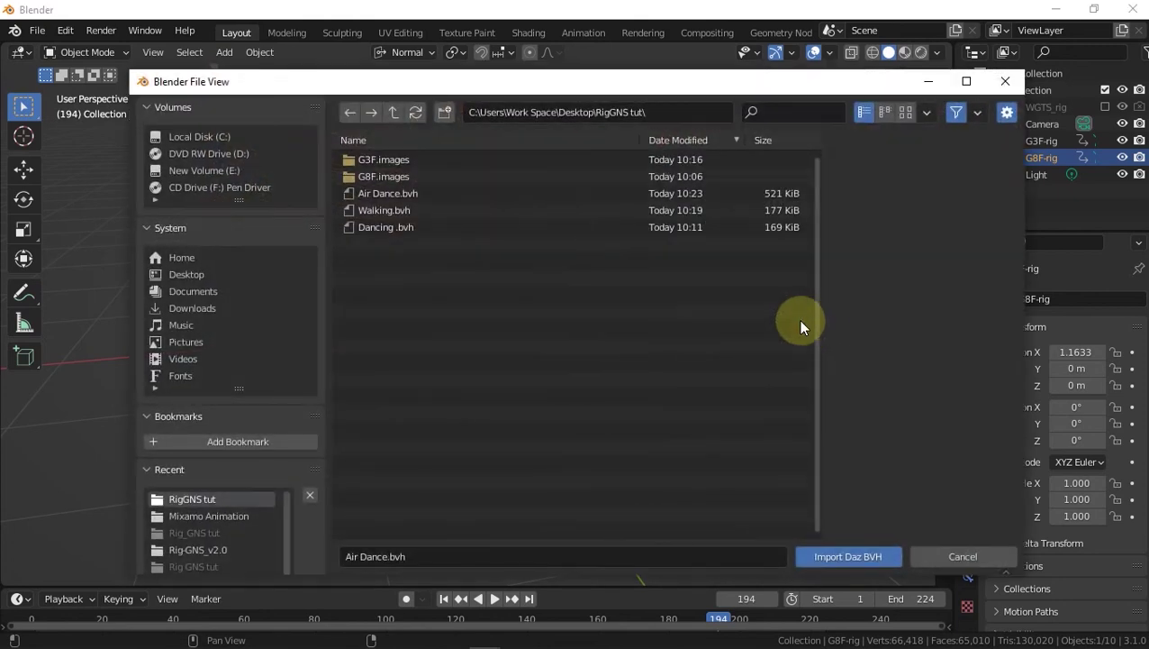
double_click(455, 195)
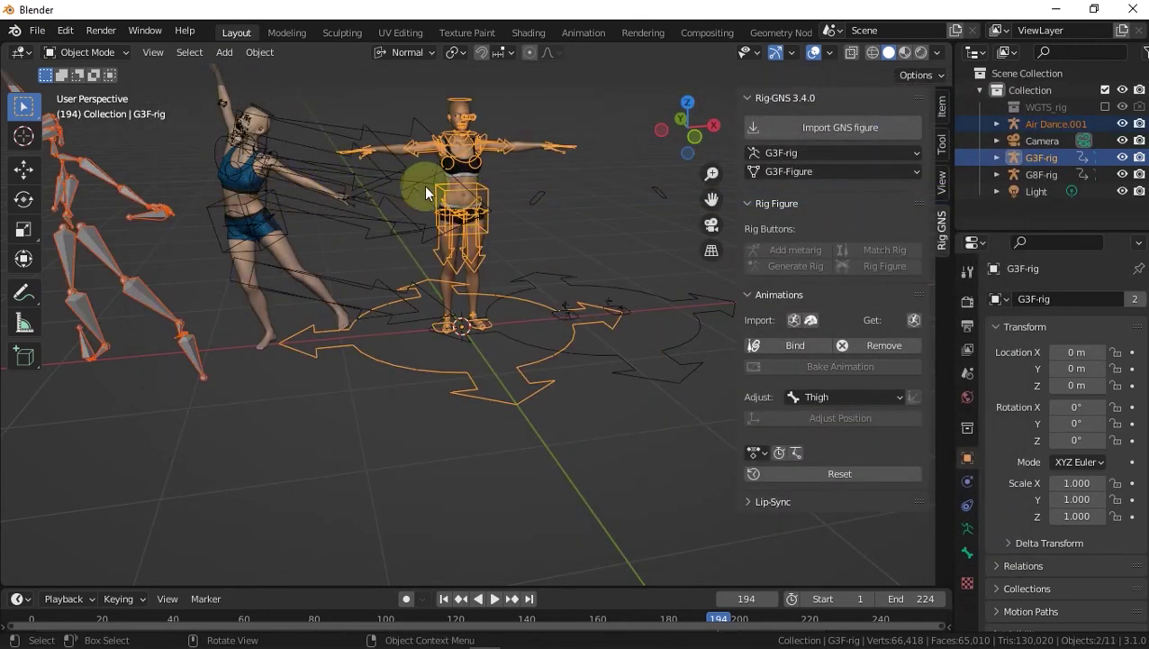
click(783, 343)
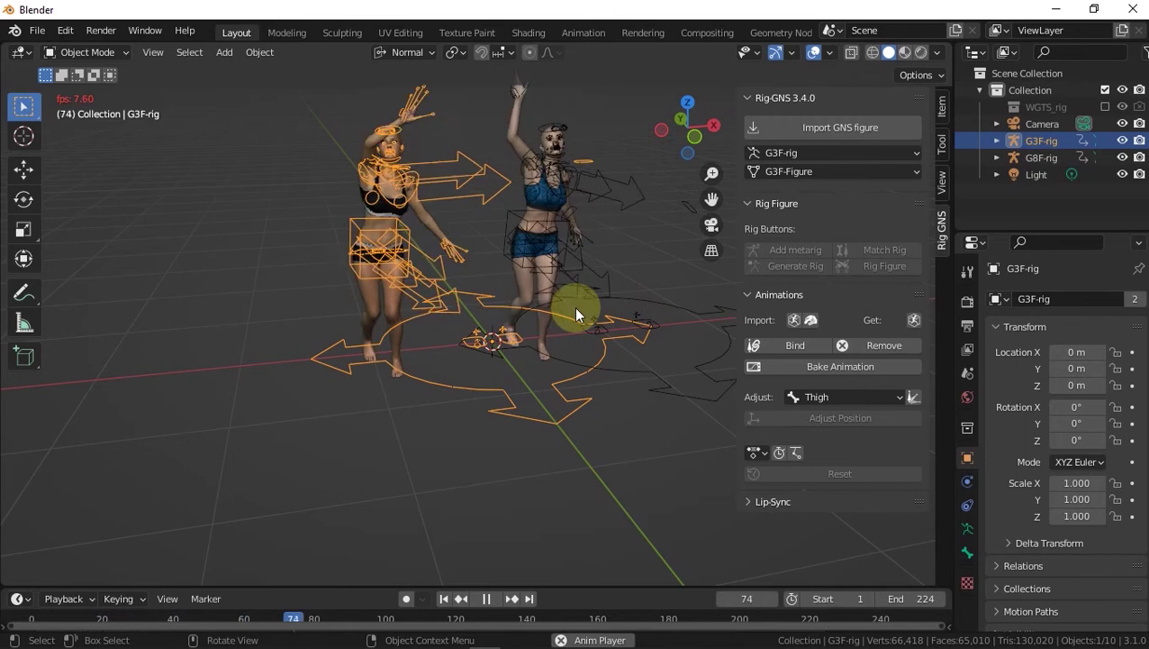
key(space)
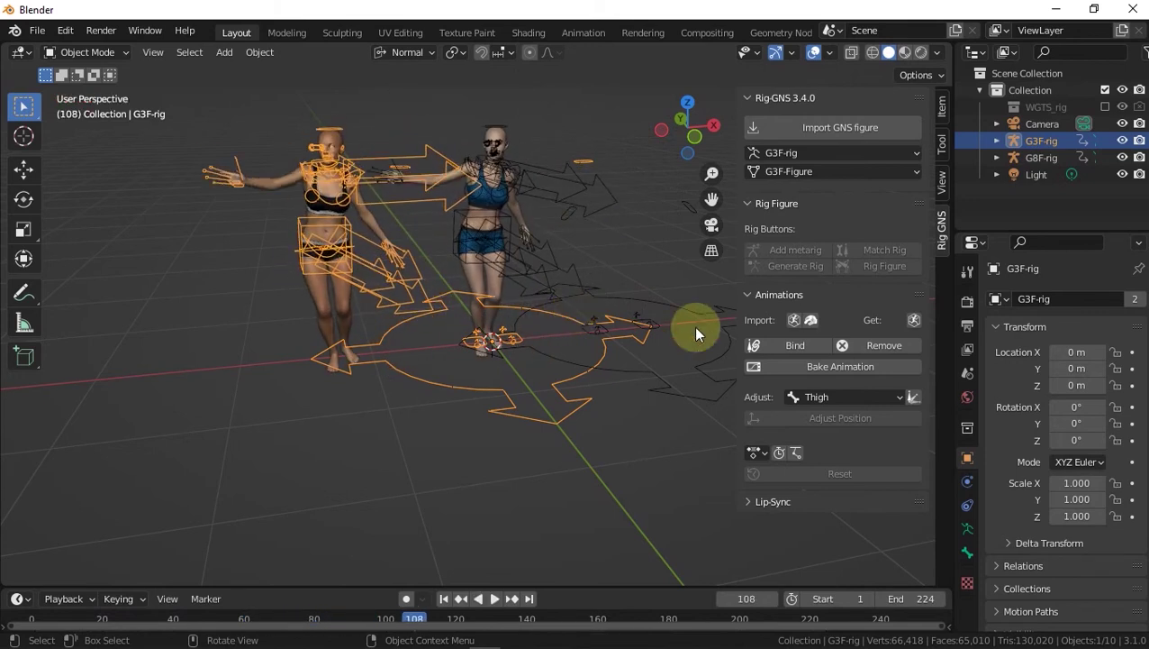
- Bake the bound dance onto G3F-rig as Air Dance.001 and set the rig down beside the other figure
click(810, 367)
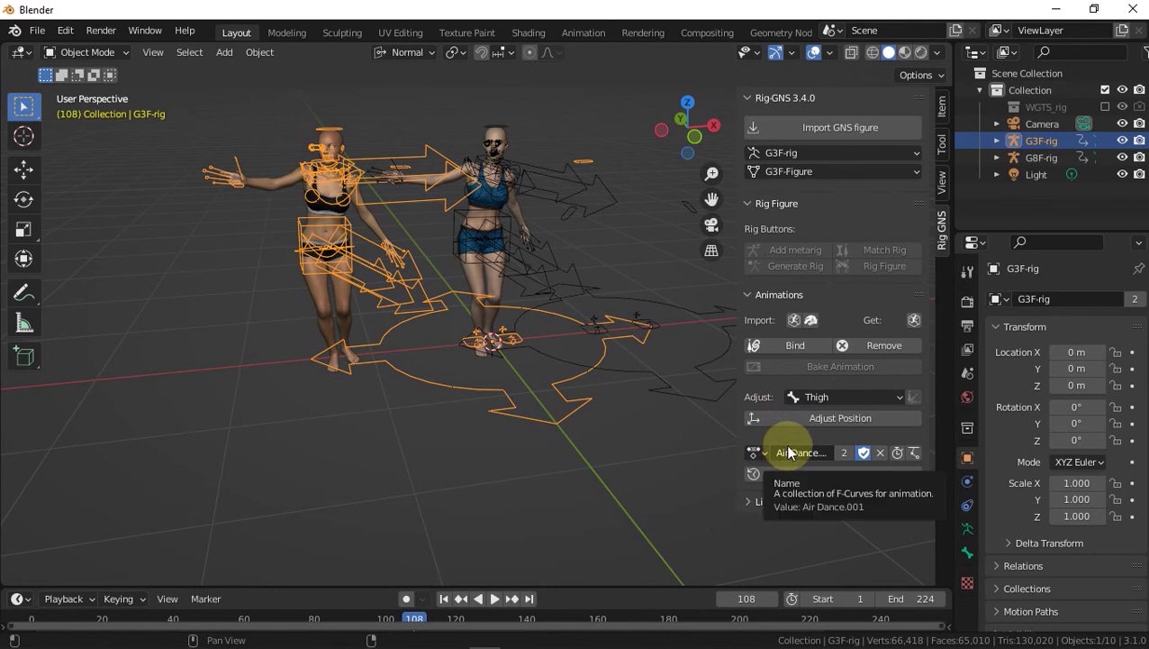
click(830, 417)
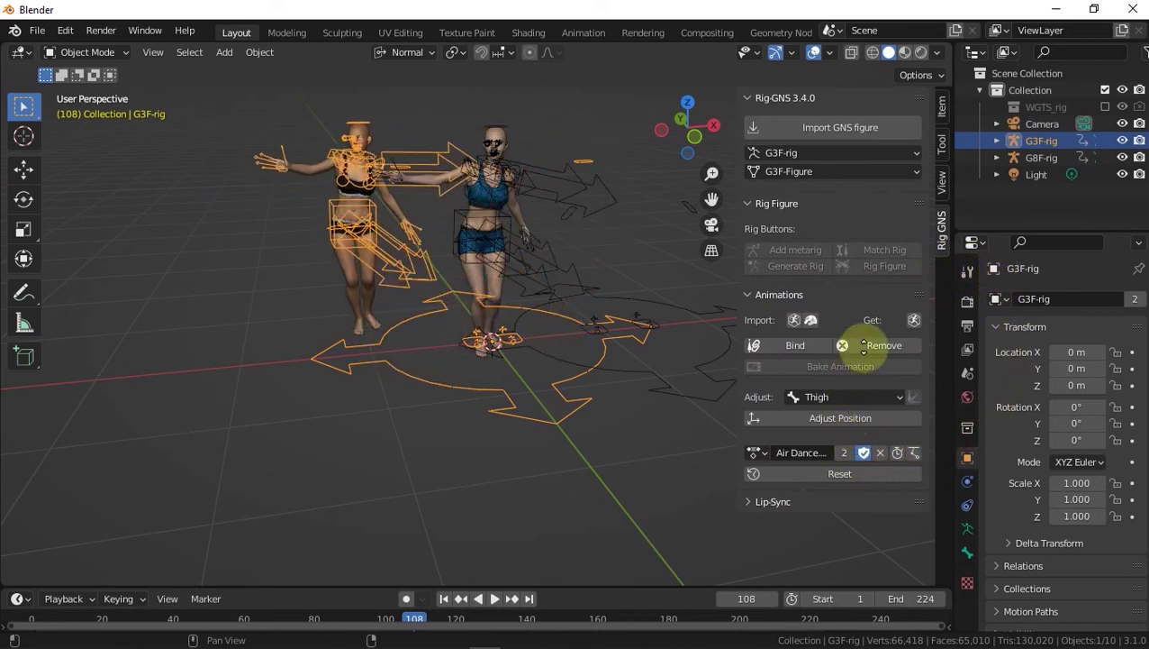
click(879, 426)
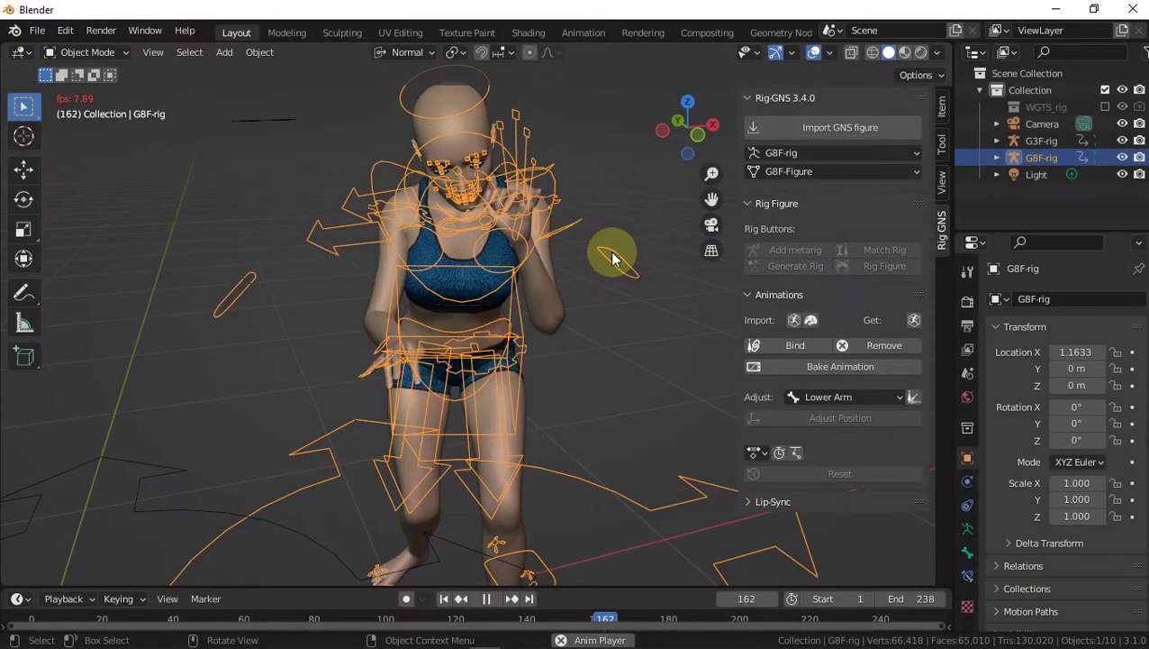
- Stop playback and bake the G8F rig's dance into the Rapping action
scroll(558, 273, down, 4)
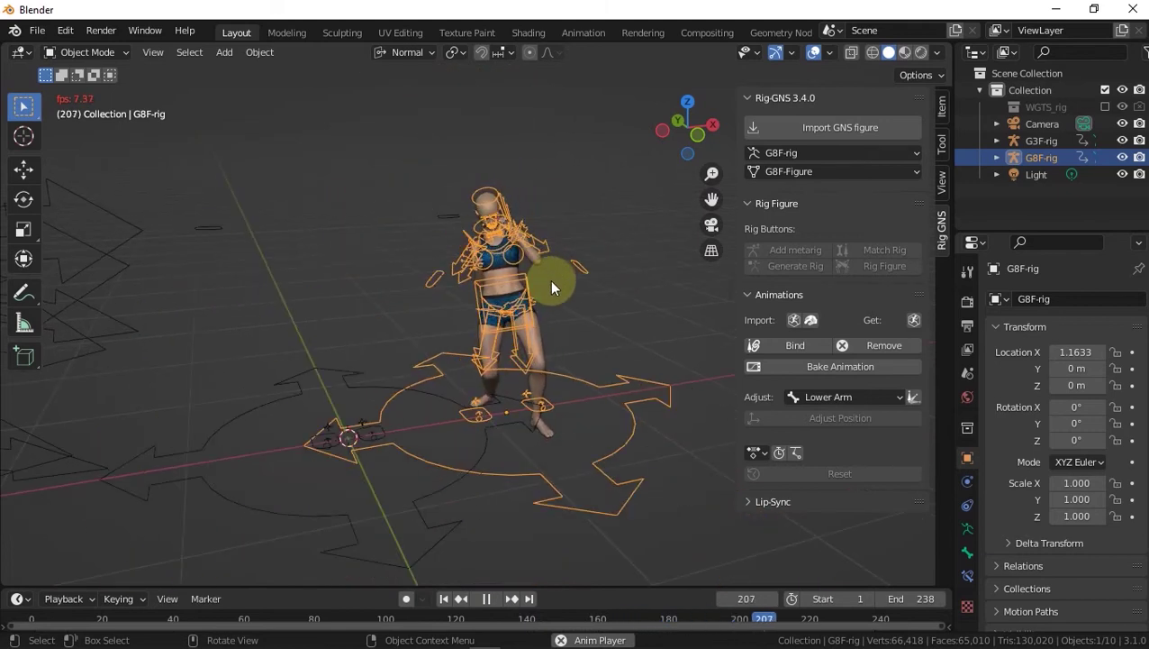
key(space)
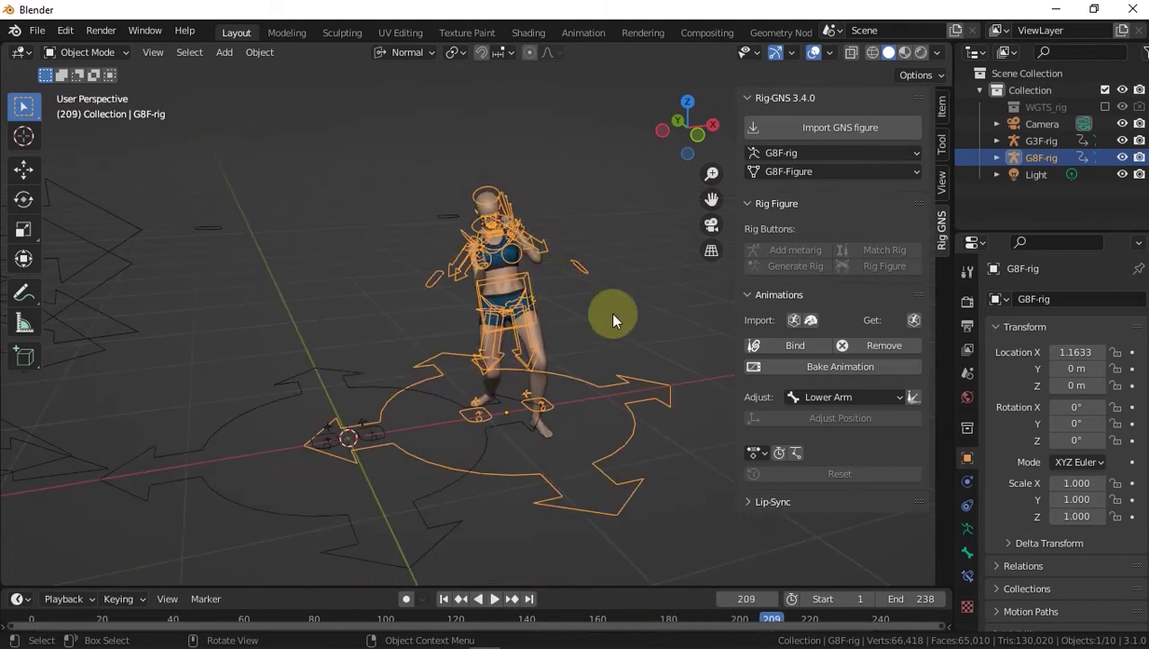
click(816, 376)
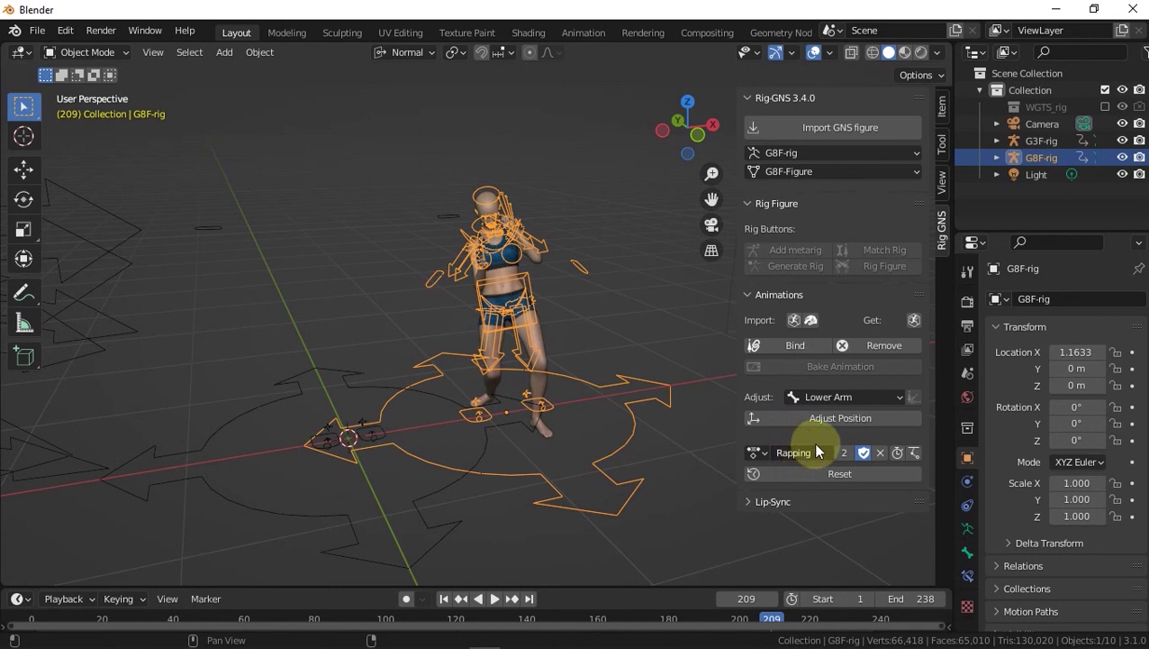
- Move the G8F rig left beside the other figure and recentre the view on both
scroll(601, 261, down, 1)
scroll(601, 261, down, 2)
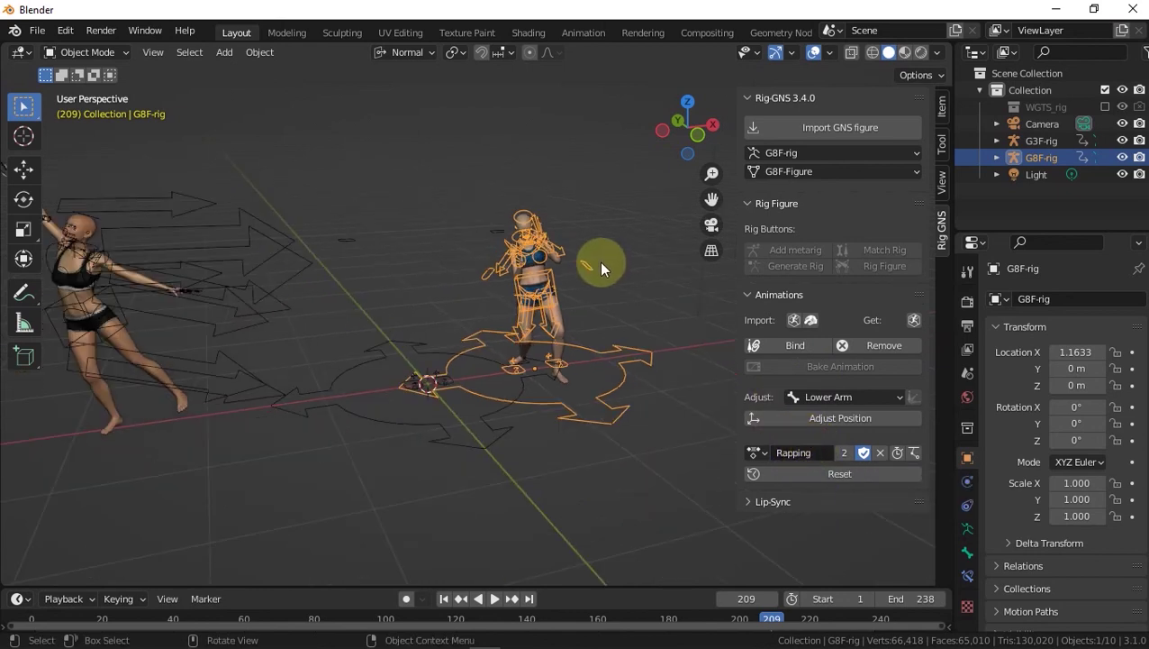
click(769, 415)
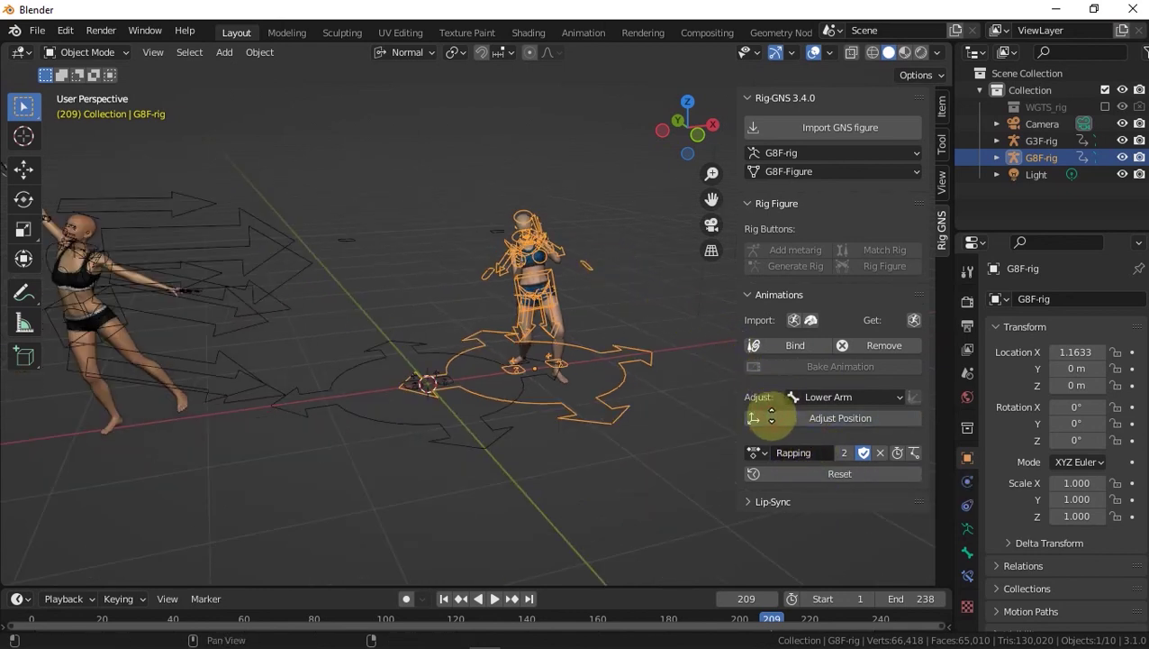
drag(733, 416, 570, 338)
middle_drag(569, 339, 400, 383)
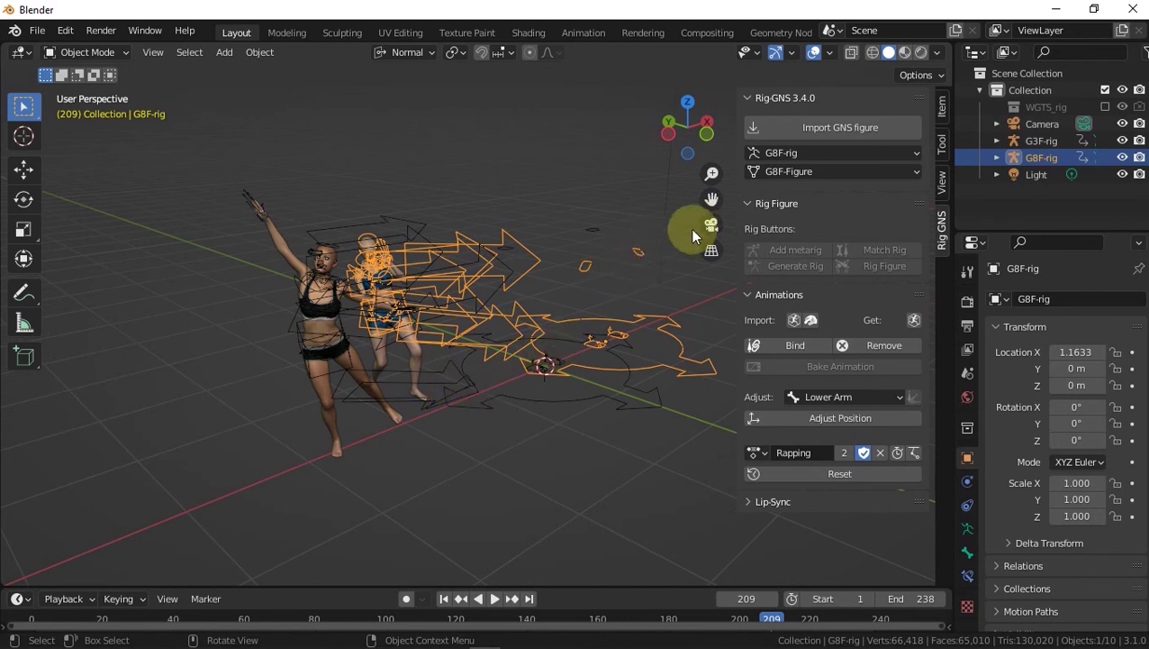
- Hide the viewport overlays and add a ground plane scaled to 8.380
click(817, 54)
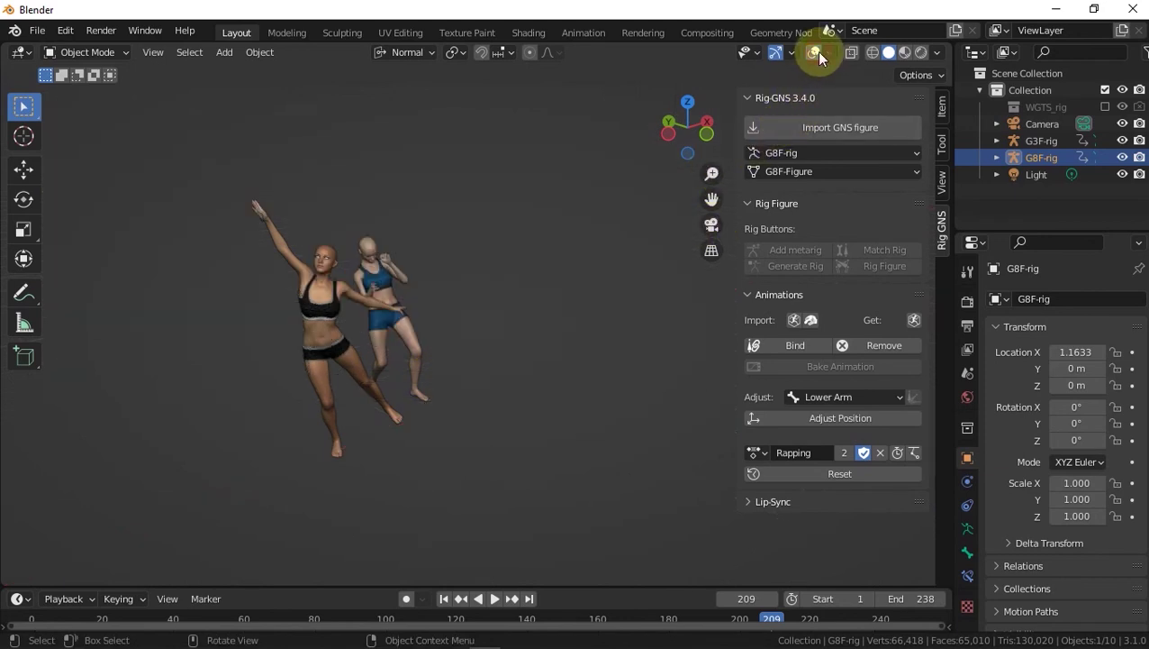
key(shift+a)
mouse_move(593, 267)
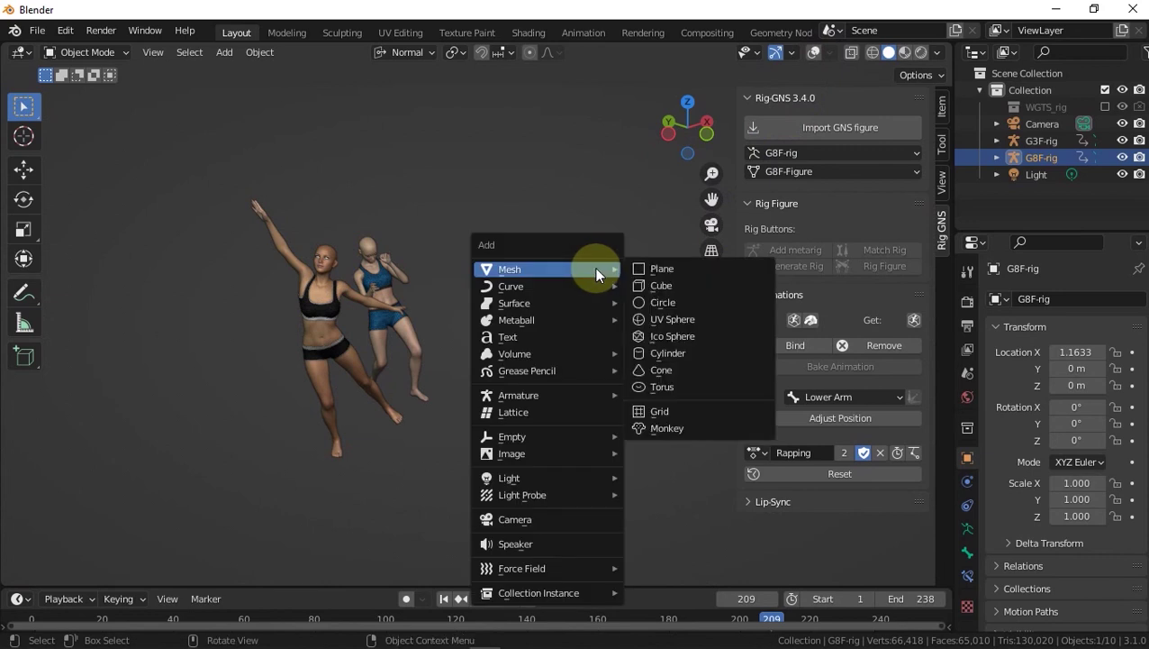
click(654, 267)
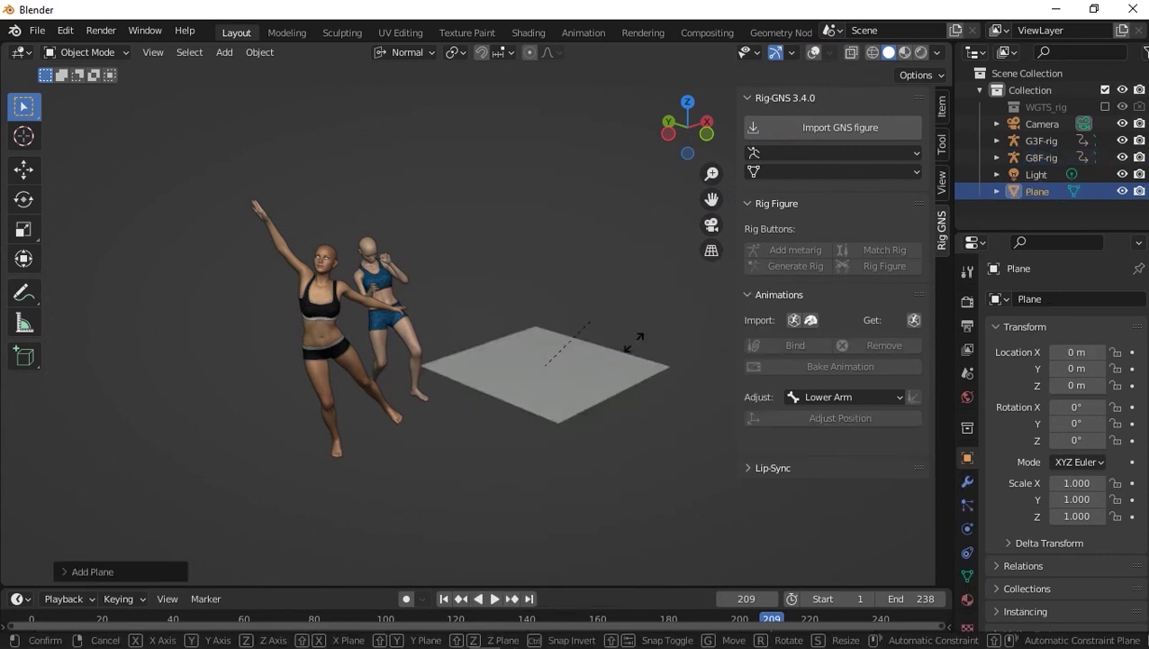
key(s)
click(123, 340)
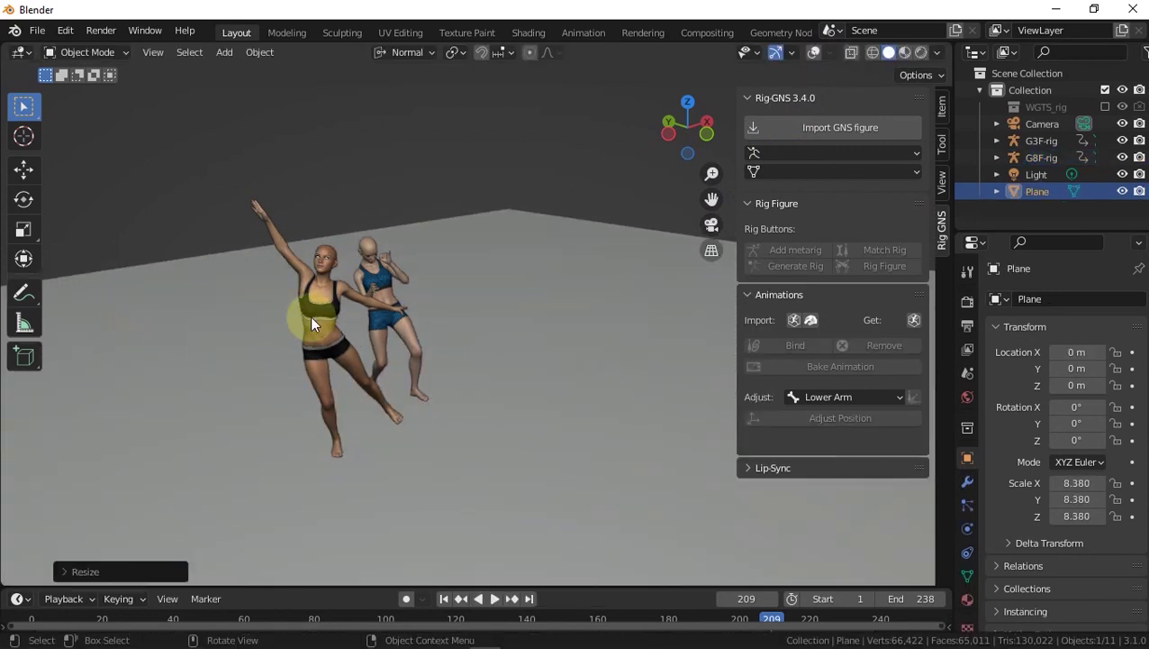
- Turn on viewport shadows and replay the dance from the first frame
click(937, 54)
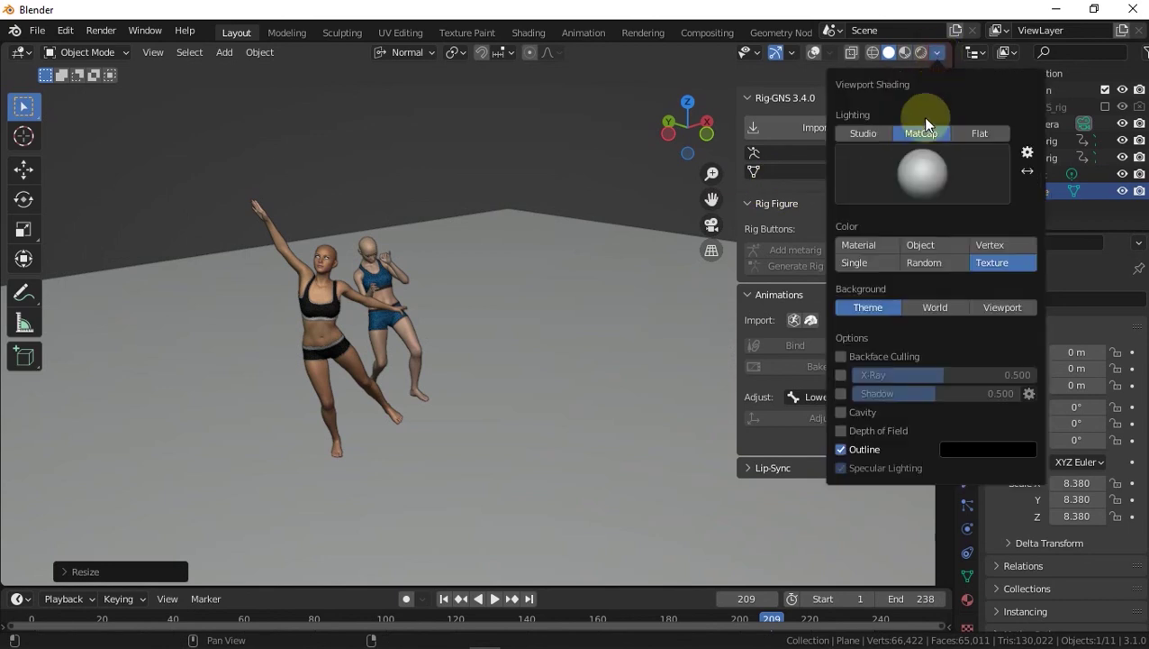
click(840, 394)
key(space)
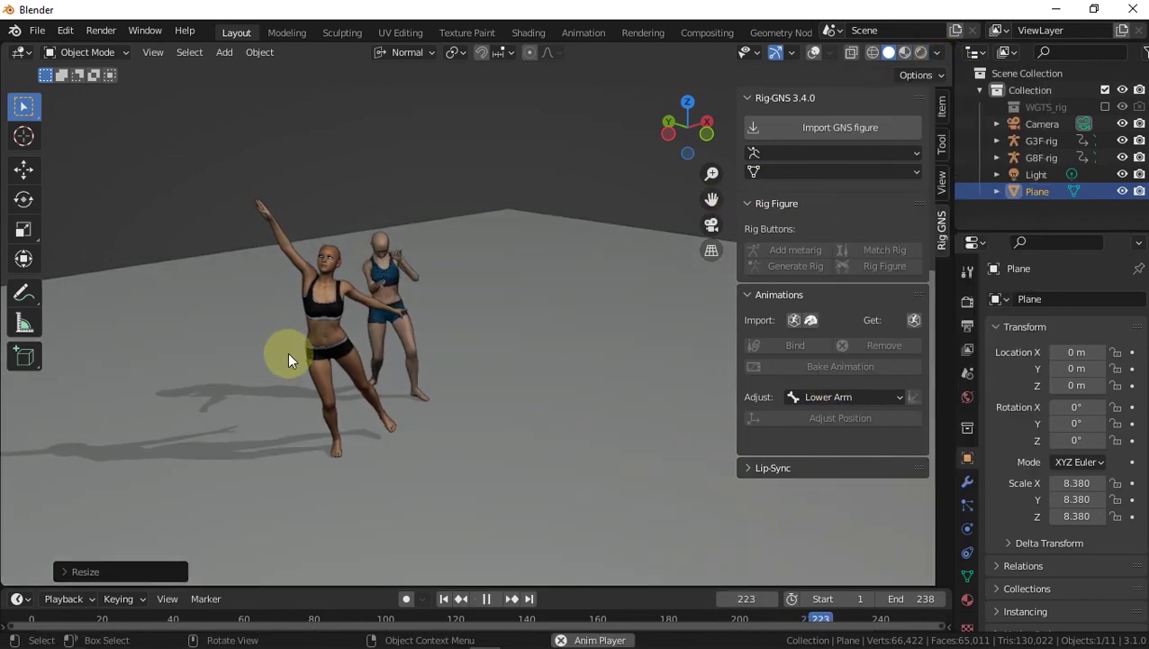
key(space)
key(space)
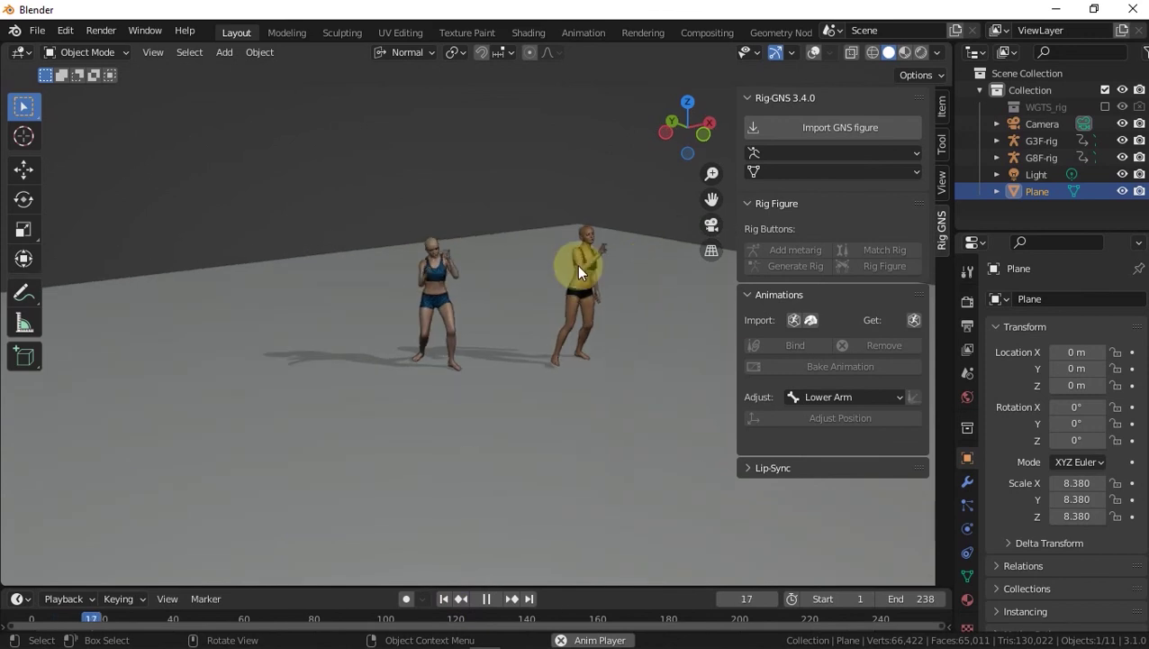